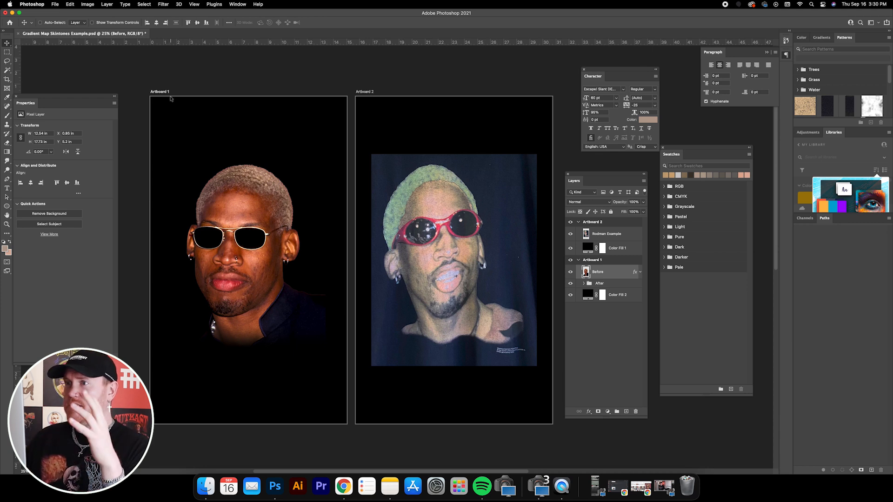
Create a new 15 x 25 in portrait document at 300 ppi, RGB 8-bit, black background, with artboards enabled
{"action": "left_click", "coordinate": [55, 3]}
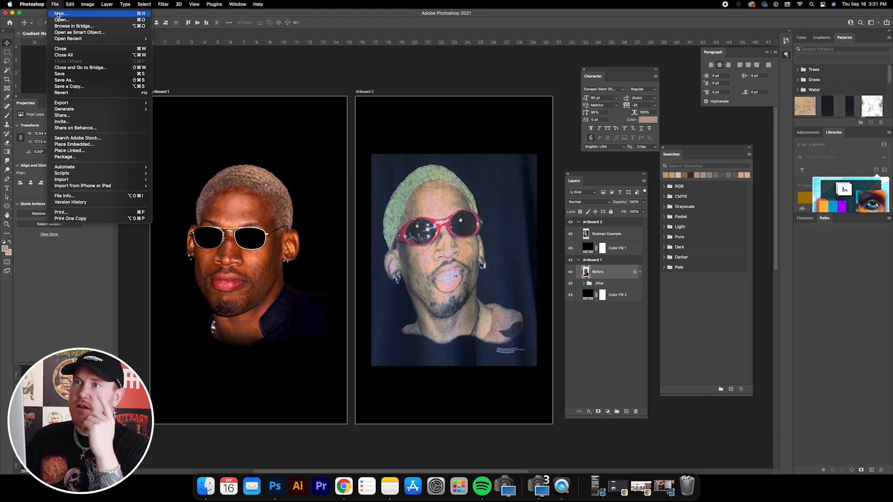
{"action": "left_click", "coordinate": [60, 14]}
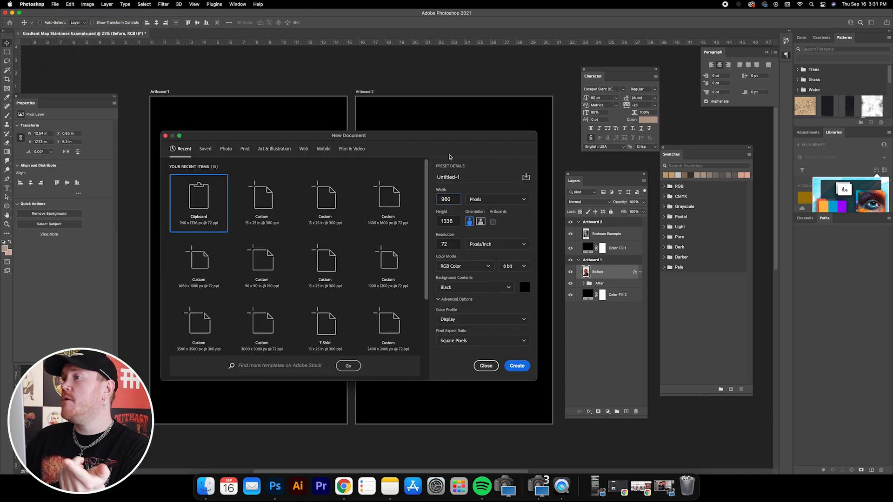
{"action": "left_click", "coordinate": [260, 203]}
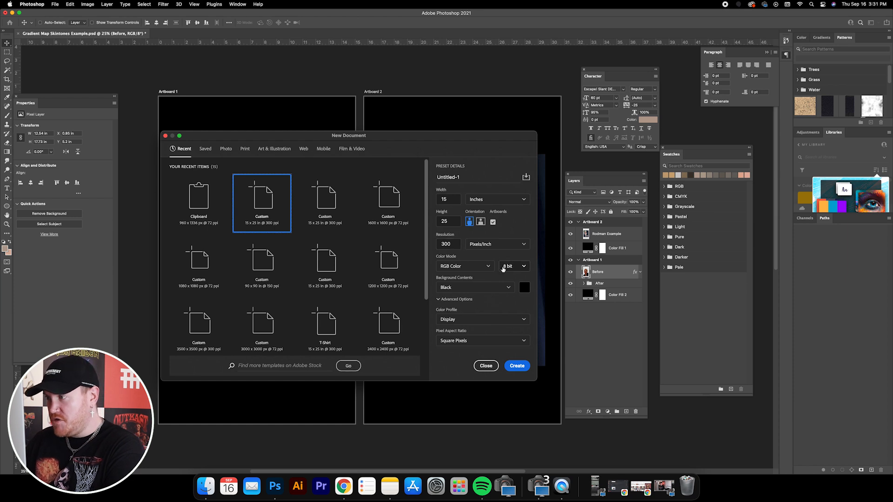
{"action": "left_click", "coordinate": [519, 270]}
{"action": "left_click", "coordinate": [518, 257]}
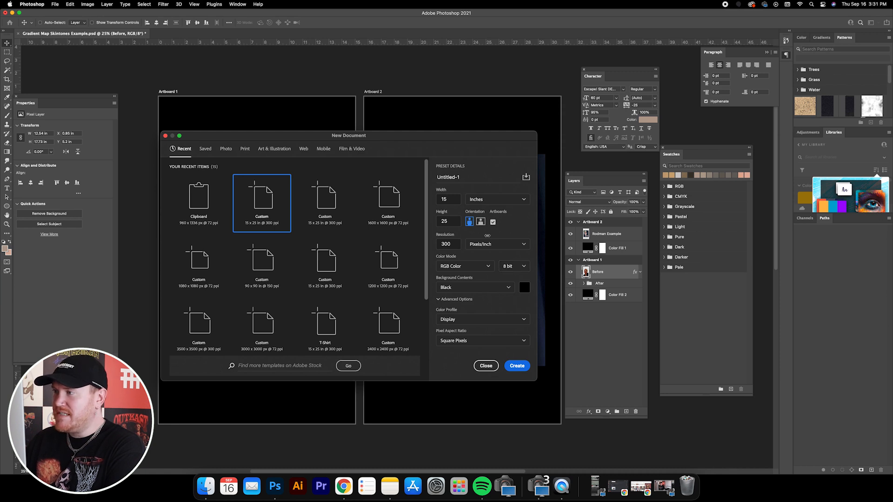
{"action": "left_click", "coordinate": [493, 223]}
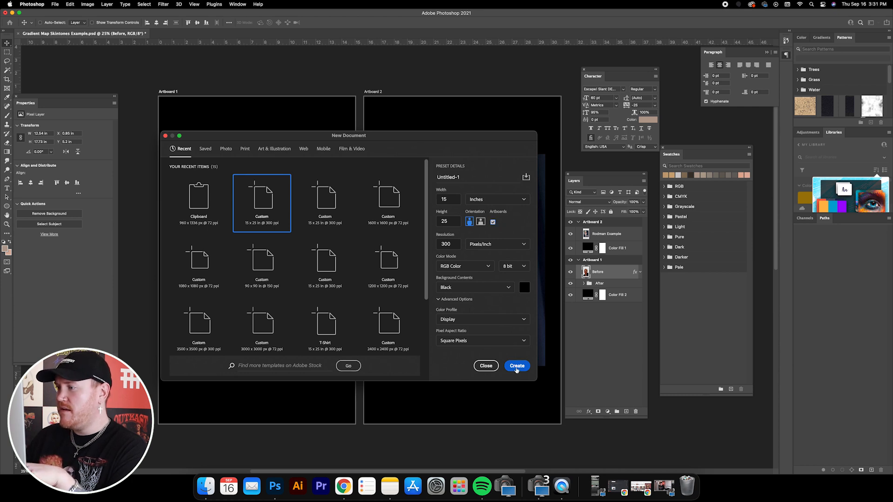
{"action": "left_click", "coordinate": [517, 366]}
Use the Artboard tool to draw a second artboard of about 15 x 25 in beside Artboard 1
{"action": "scroll", "coordinate": [476, 200], "scroll_direction": "right", "scroll_amount": 8}
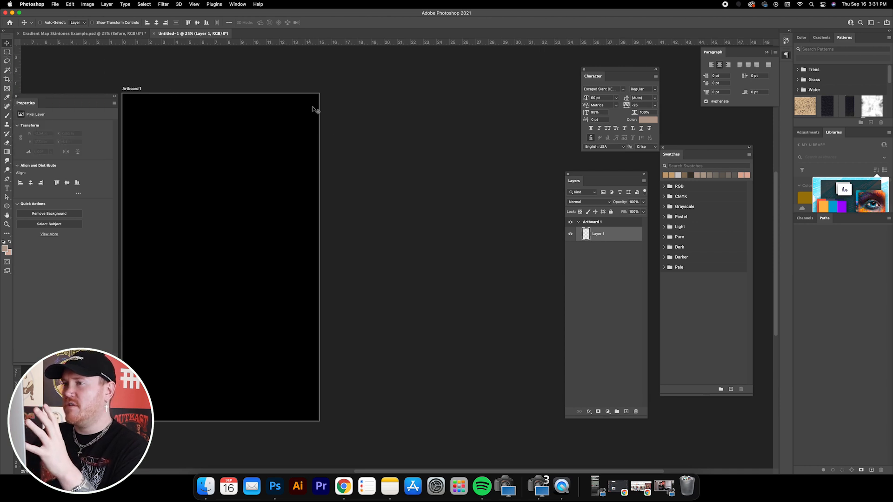
{"action": "scroll", "coordinate": [382, 157], "scroll_direction": "left", "scroll_amount": 1}
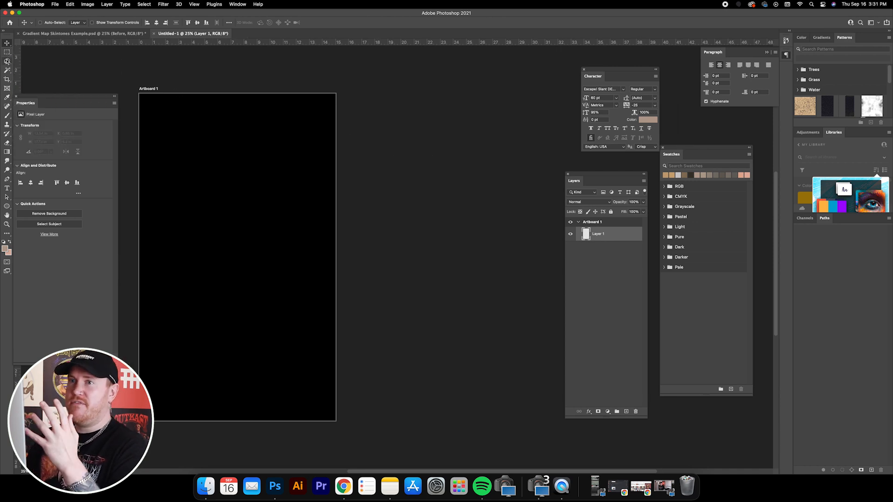
{"action": "right_click", "coordinate": [8, 45]}
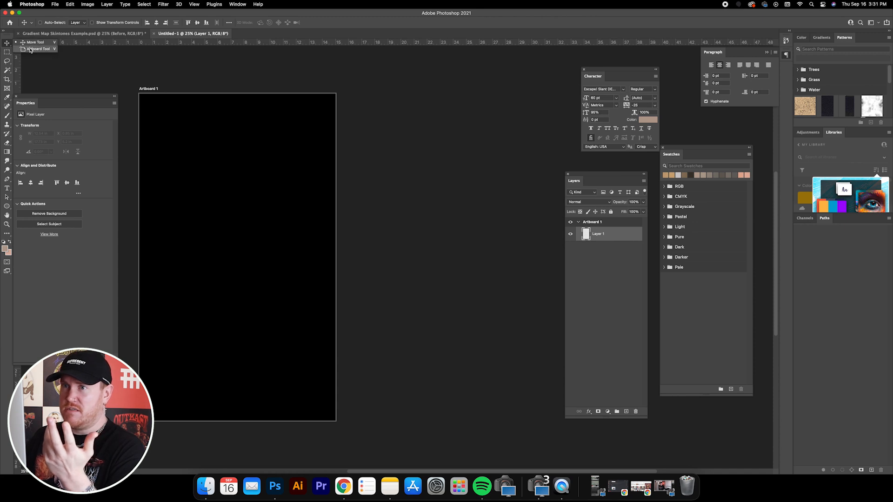
{"action": "left_click", "coordinate": [65, 69]}
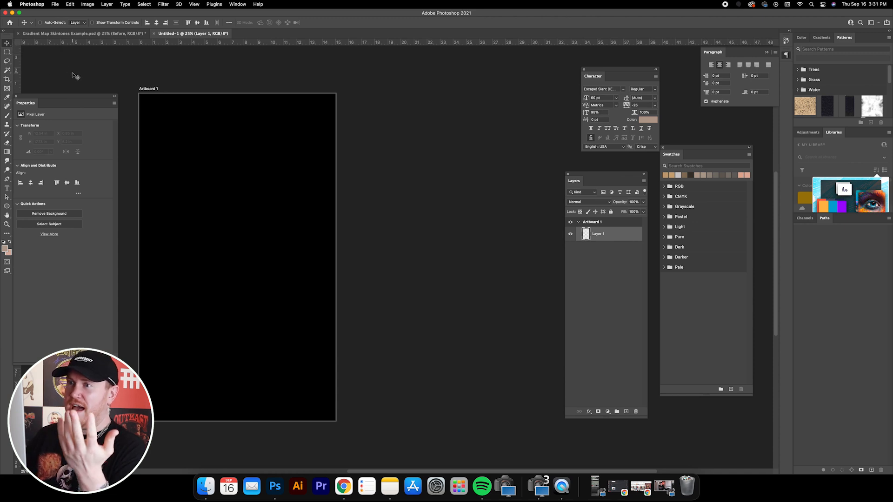
{"action": "right_click", "coordinate": [7, 43]}
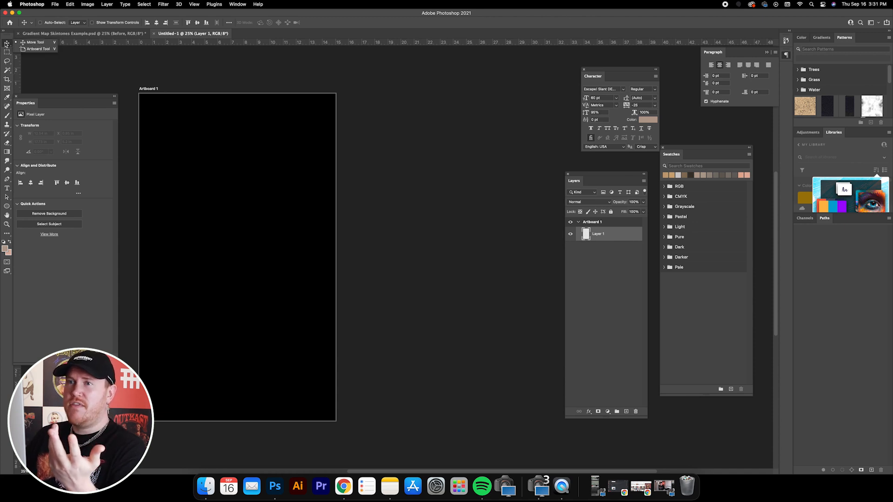
{"action": "left_click", "coordinate": [38, 49]}
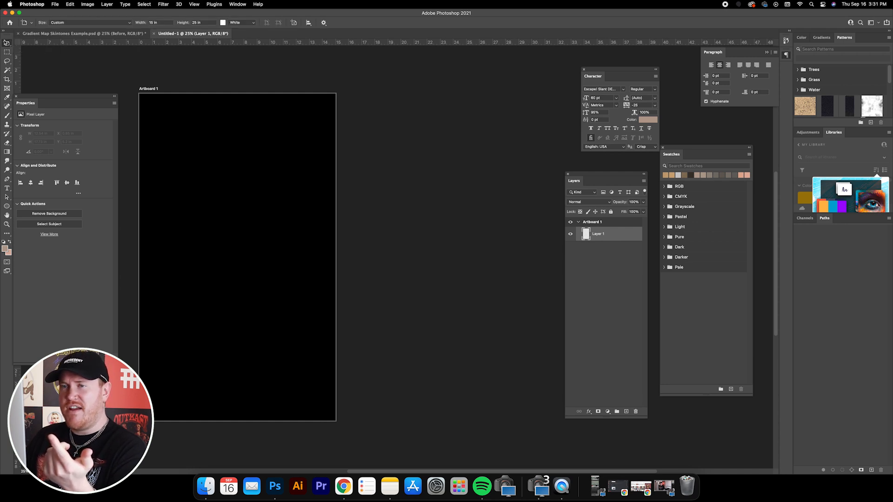
{"action": "scroll", "coordinate": [352, 124], "scroll_direction": "right", "scroll_amount": 3}
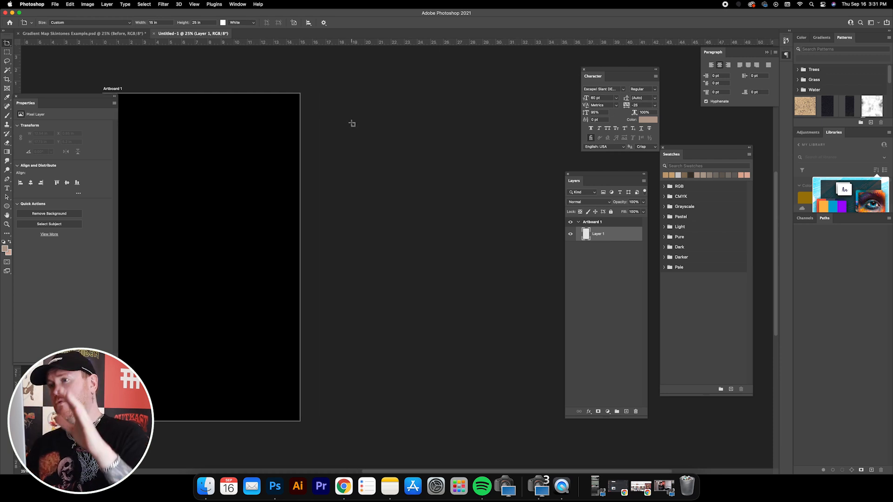
{"action": "left_click_drag", "start_coordinate": [310, 94], "coordinate": [507, 420]}
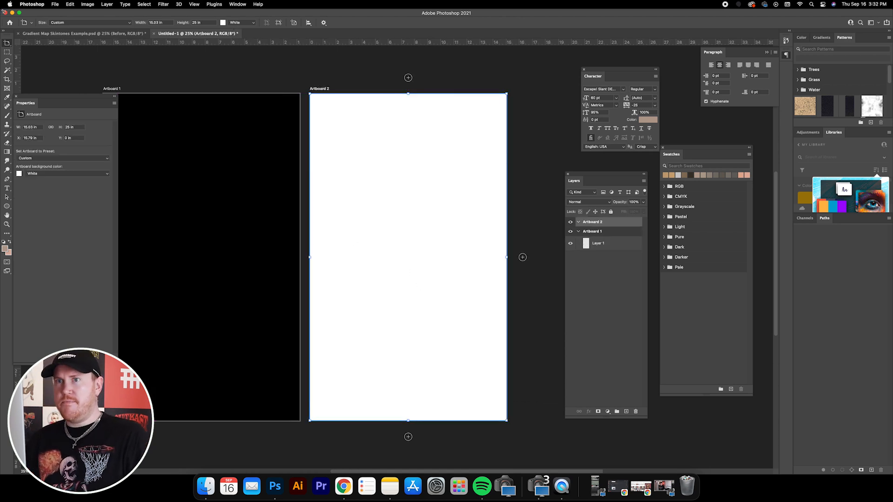
Add a black solid color fill layer to Artboard 2
{"action": "left_click", "coordinate": [589, 231]}
{"action": "left_click", "coordinate": [594, 222]}
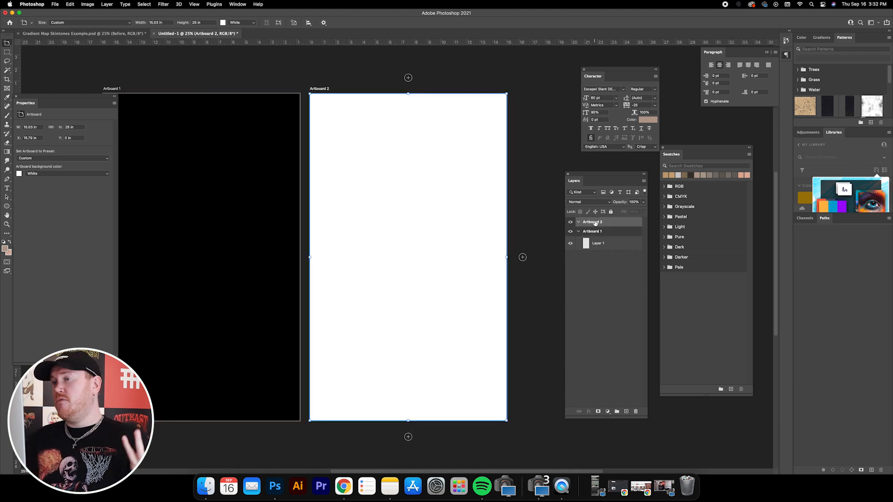
{"action": "left_click", "coordinate": [608, 413]}
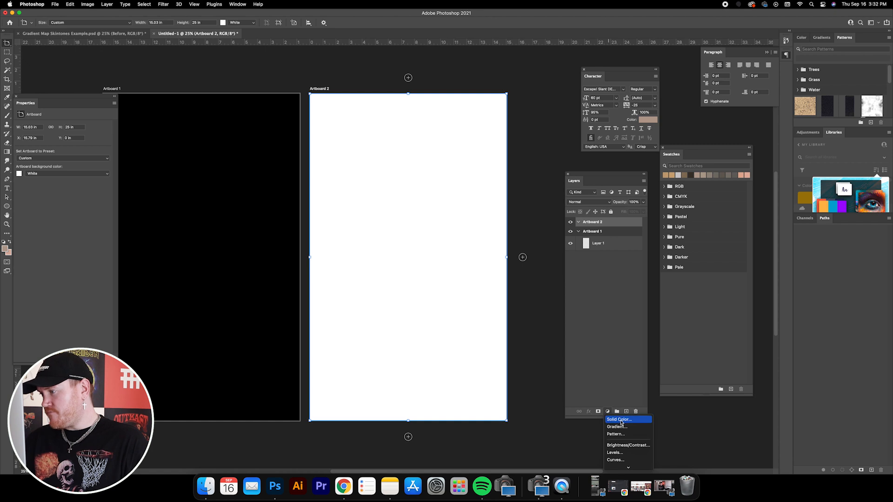
{"action": "left_click", "coordinate": [622, 421]}
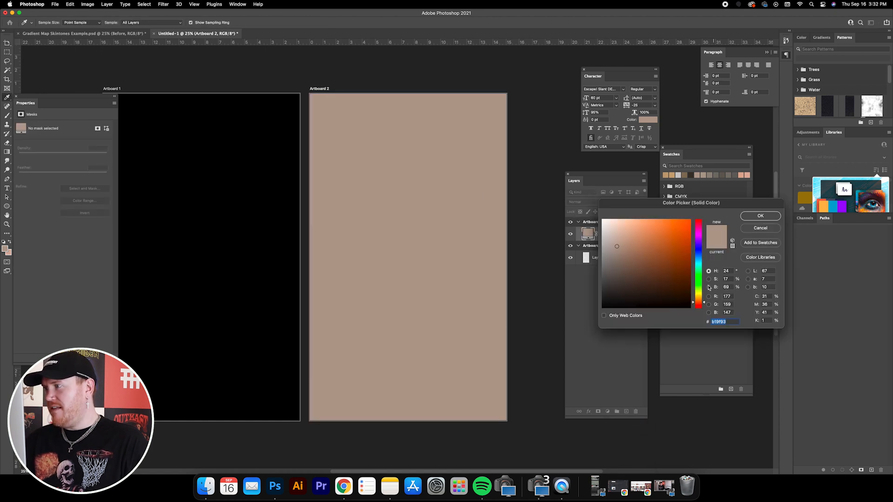
{"action": "left_click_drag", "start_coordinate": [669, 277], "coordinate": [745, 348]}
{"action": "left_click", "coordinate": [759, 216]}
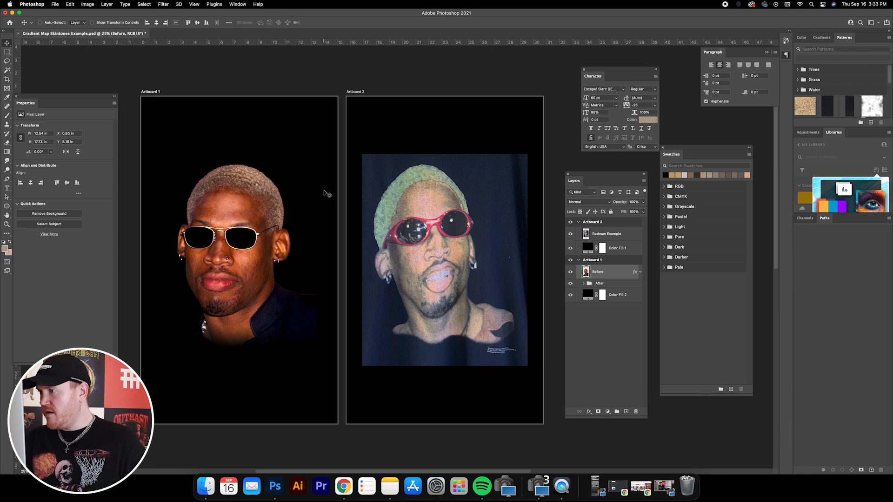
In the skintones example document, hide the Before layer and examine the After portrait's hair and forehead texture up close
{"action": "left_click", "coordinate": [571, 273]}
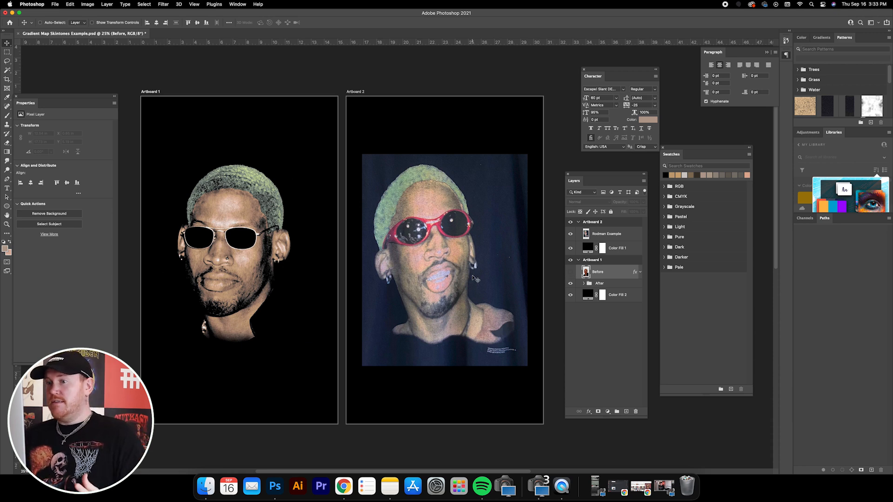
{"action": "key", "text": "super+plus"}
{"action": "key", "text": "super+plus"}
{"action": "scroll", "coordinate": [210, 224], "scroll_direction": "left", "scroll_amount": 5}
{"action": "key", "text": "super+plus"}
{"action": "key", "text": "super+plus"}
{"action": "key", "text": "super+plus"}
{"action": "key", "text": "super+plus"}
{"action": "key", "text": "super+minus"}
{"action": "key", "text": "super+minus"}
{"action": "key", "text": "super+minus"}
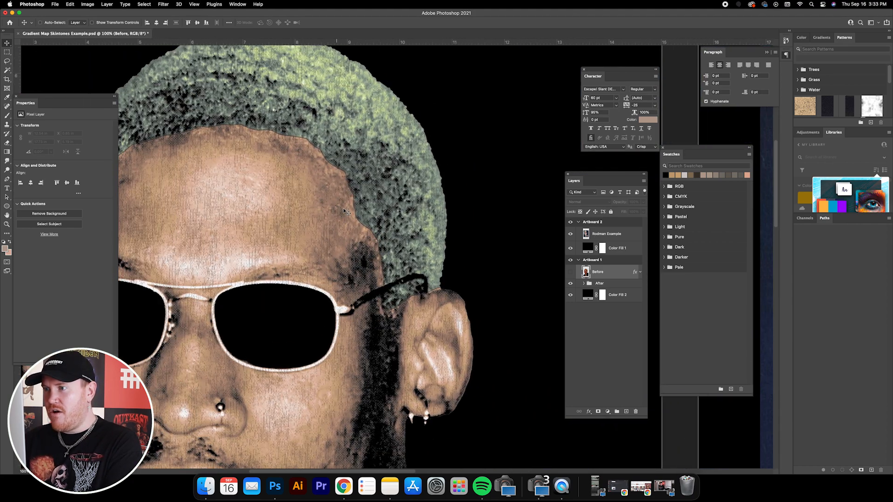
{"action": "key", "text": "super+minus"}
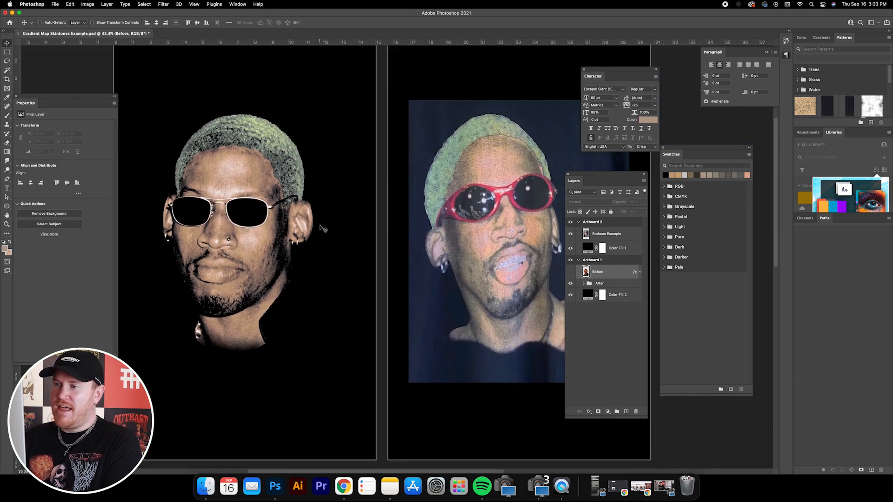
{"action": "key", "text": "super+minus"}
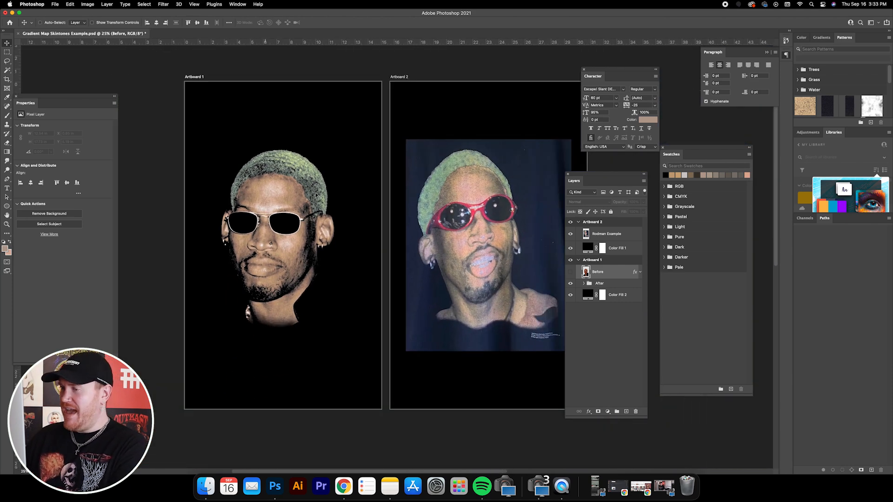
Examine the After portrait's skin texture around the nose and mouth up close, and hide the After group
{"action": "key", "text": "super+plus"}
{"action": "key", "text": "super+plus"}
{"action": "scroll", "coordinate": [293, 209], "scroll_direction": "left", "scroll_amount": 4}
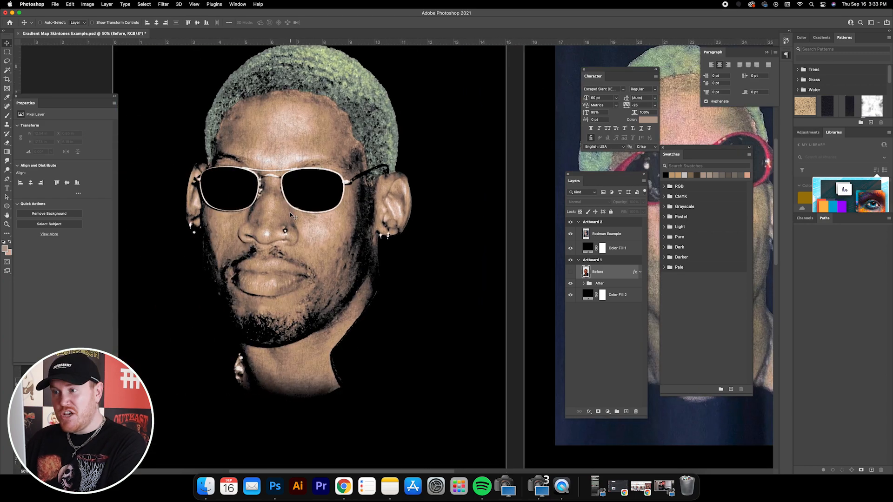
{"action": "key", "text": "super+plus"}
{"action": "key", "text": "super+plus"}
{"action": "scroll", "coordinate": [318, 219], "scroll_direction": "left", "scroll_amount": 3}
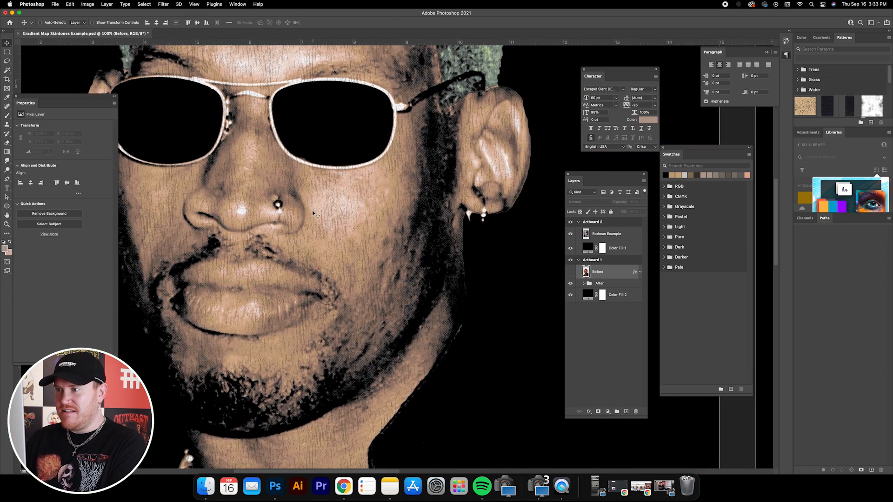
{"action": "key", "text": "super+minus"}
{"action": "key", "text": "super+minus"}
{"action": "key", "text": "super+minus"}
{"action": "key", "text": "super+minus"}
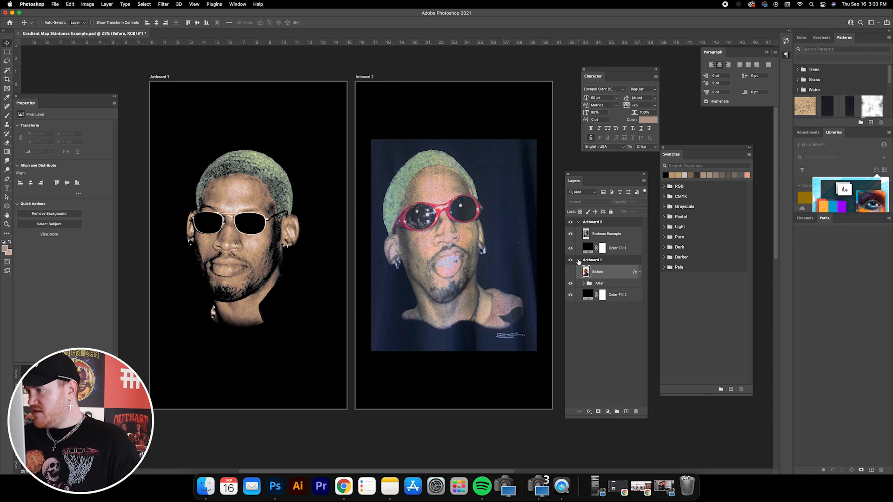
{"action": "left_click", "coordinate": [570, 284]}
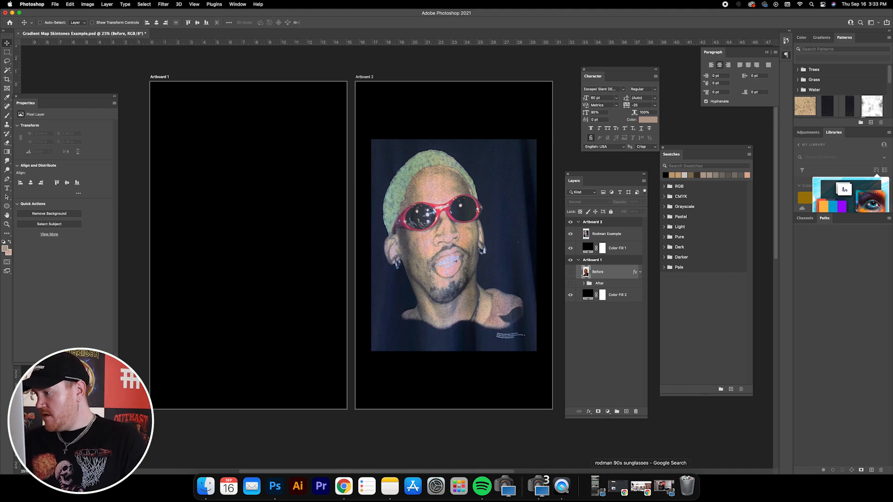
Switch to Chrome and copy the large sunglasses portrait previewed in the "rodman 90s sunglasses" image results
{"action": "left_click", "coordinate": [641, 486]}
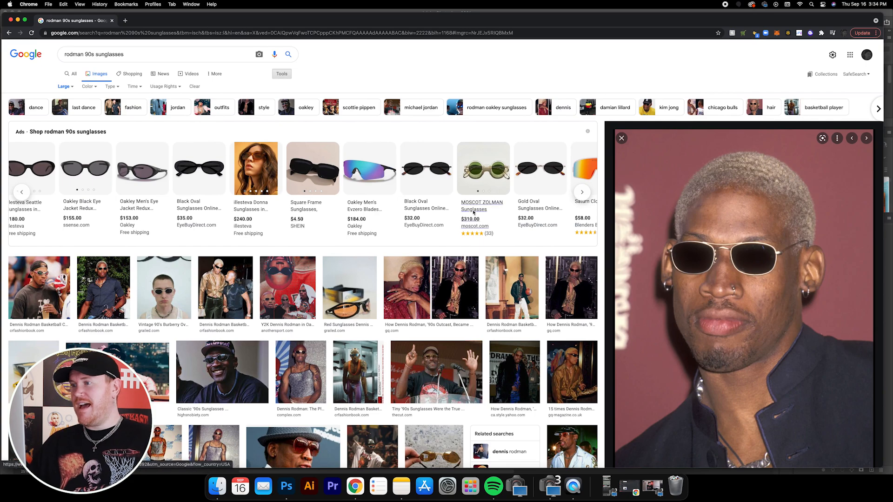
{"action": "scroll", "coordinate": [428, 207], "scroll_direction": "down", "scroll_amount": 5}
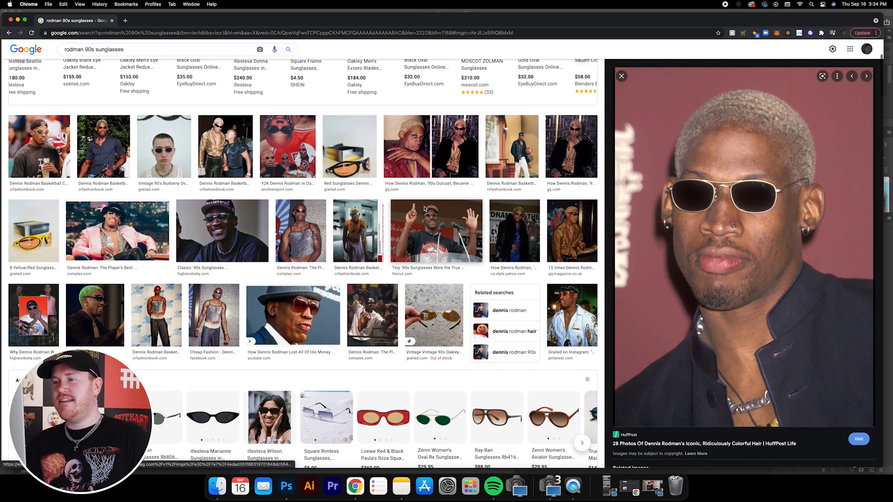
{"action": "scroll", "coordinate": [433, 210], "scroll_direction": "down", "scroll_amount": 3}
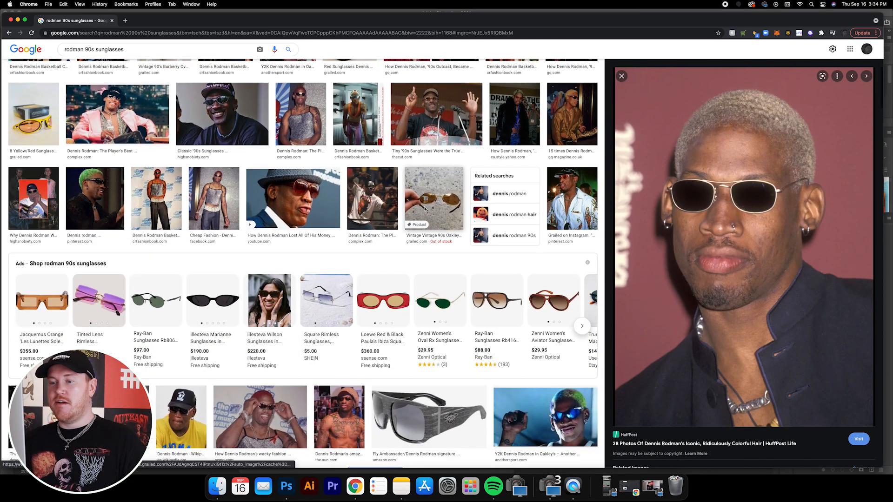
{"action": "scroll", "coordinate": [441, 212], "scroll_direction": "down", "scroll_amount": 1}
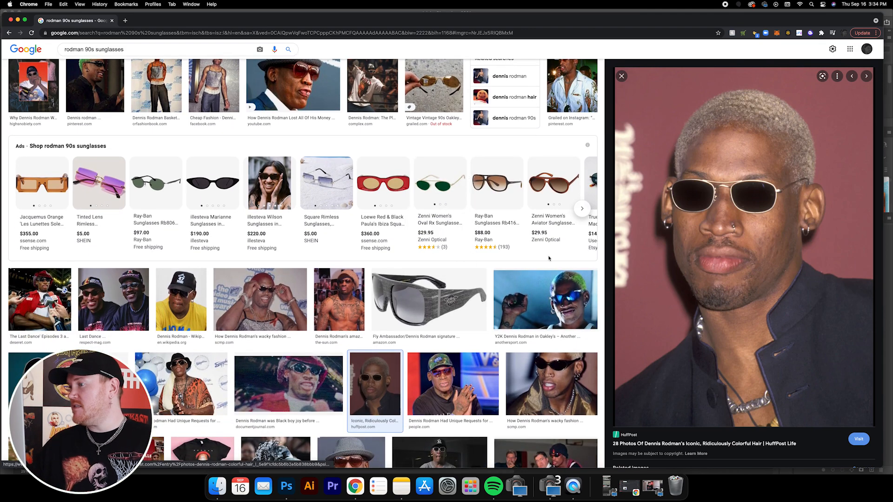
{"action": "scroll", "coordinate": [505, 250], "scroll_direction": "down", "scroll_amount": 2}
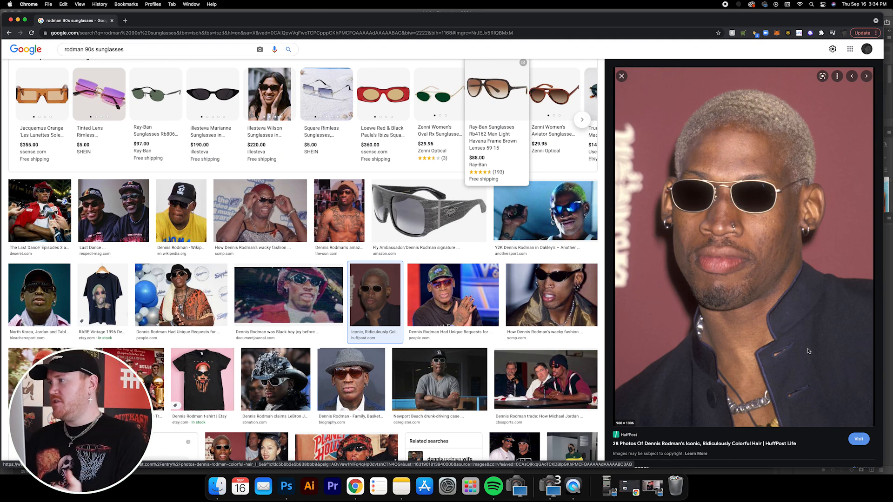
{"action": "right_click", "coordinate": [723, 161]}
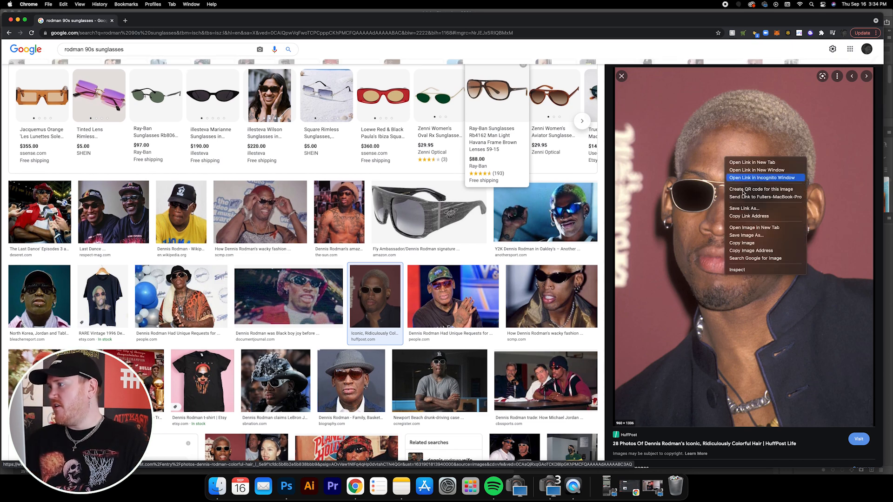
{"action": "left_click", "coordinate": [744, 243]}
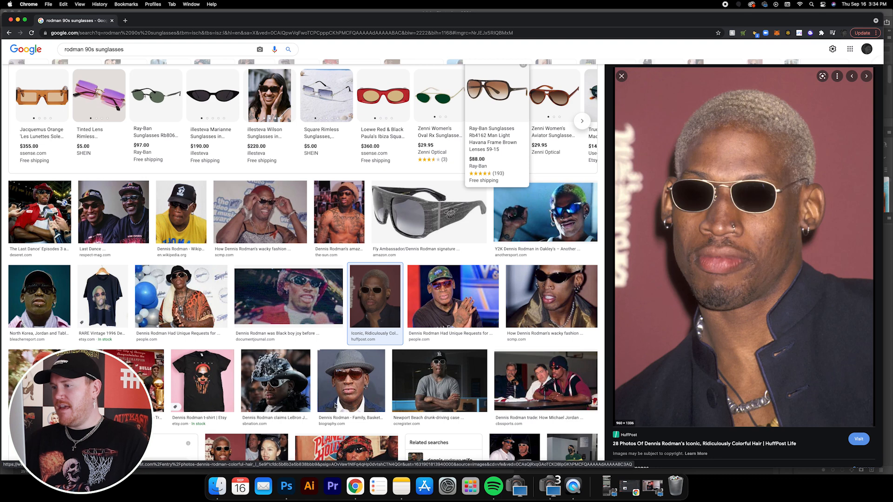
Switch to Photoshop, paste the copied sunglasses portrait onto Artboard 1 and enlarge it to about 470% of its size
{"action": "left_click", "coordinate": [287, 486]}
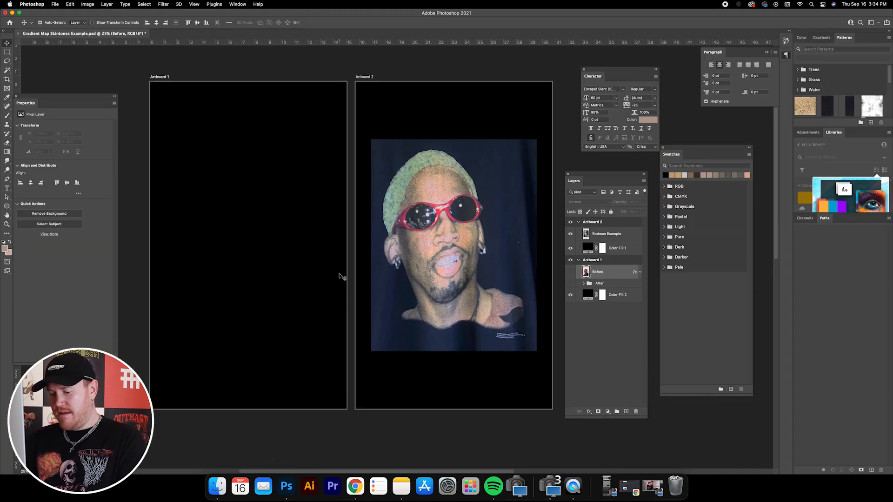
{"action": "key", "text": "super+v"}
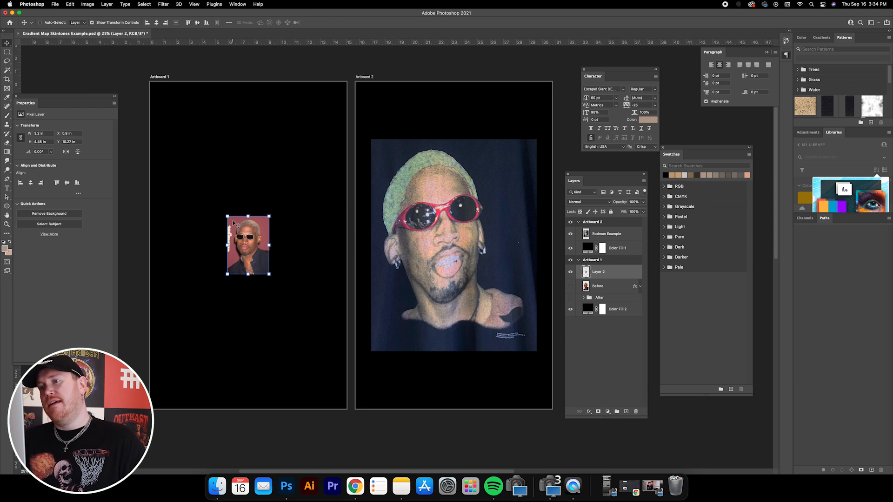
{"action": "left_click_drag", "start_coordinate": [226, 215], "coordinate": [163, 127]}
{"action": "left_click_drag", "start_coordinate": [275, 277], "coordinate": [364, 400]}
{"action": "left_click_drag", "start_coordinate": [305, 296], "coordinate": [300, 303]}
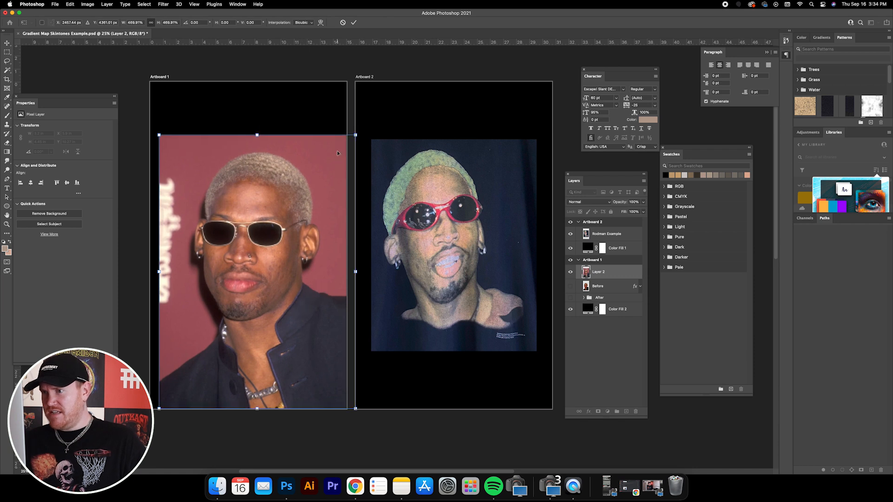
Fit the portrait within Artboard 1 at about 13.77 × 19.15 in, centred horizontally and with its top level with the reference image
{"action": "left_click_drag", "start_coordinate": [355, 134], "coordinate": [340, 146]}
{"action": "left_click_drag", "start_coordinate": [319, 211], "coordinate": [319, 194]}
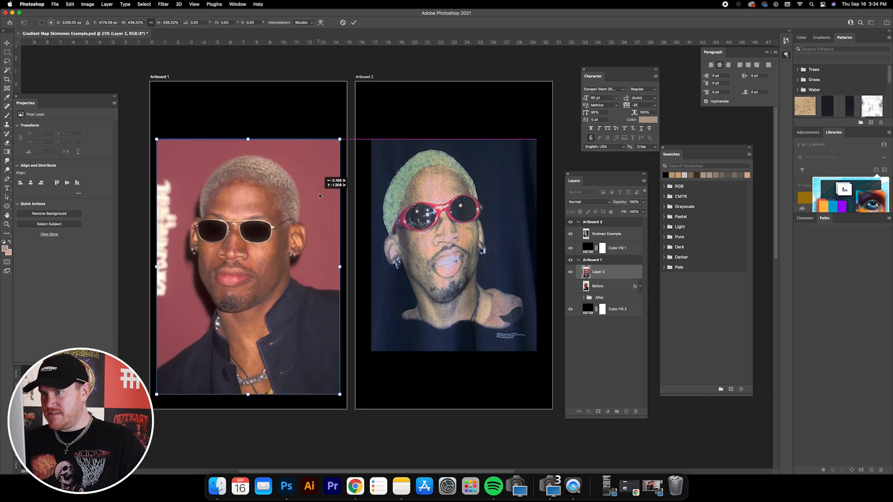
{"action": "left_click_drag", "start_coordinate": [344, 136], "coordinate": [338, 140]}
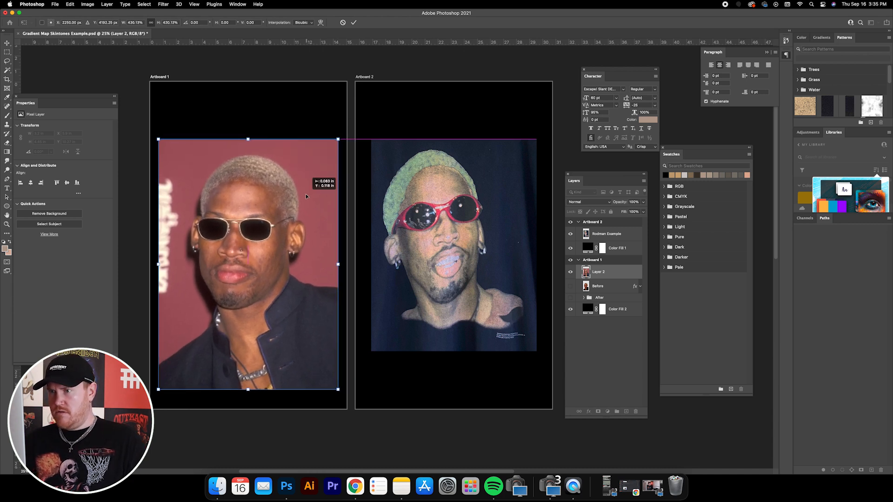
{"action": "left_click", "coordinate": [7, 44]}
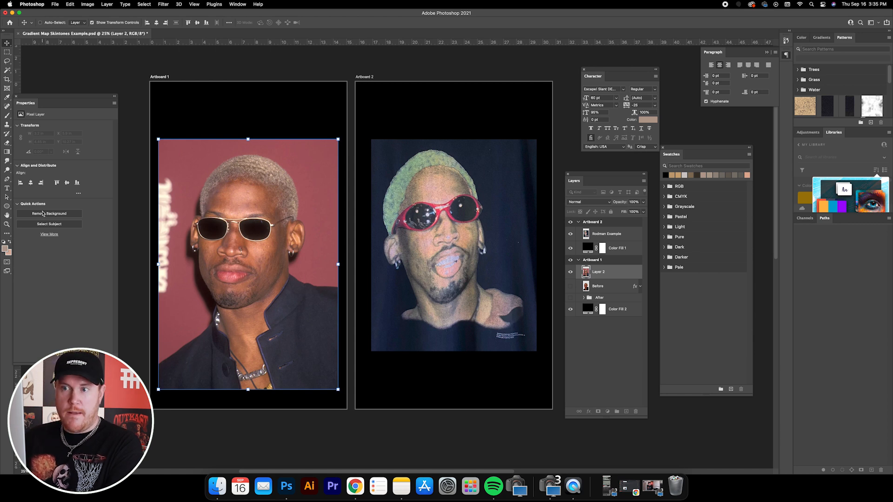
Close the Properties panel, display it again and place it beside Artboard 1
{"action": "mouse_move", "coordinate": [38, 108]}
{"action": "left_mouse_down"}
{"action": "mouse_move", "coordinate": [45, 106]}
{"action": "mouse_move", "coordinate": [35, 105]}
{"action": "left_mouse_up"}
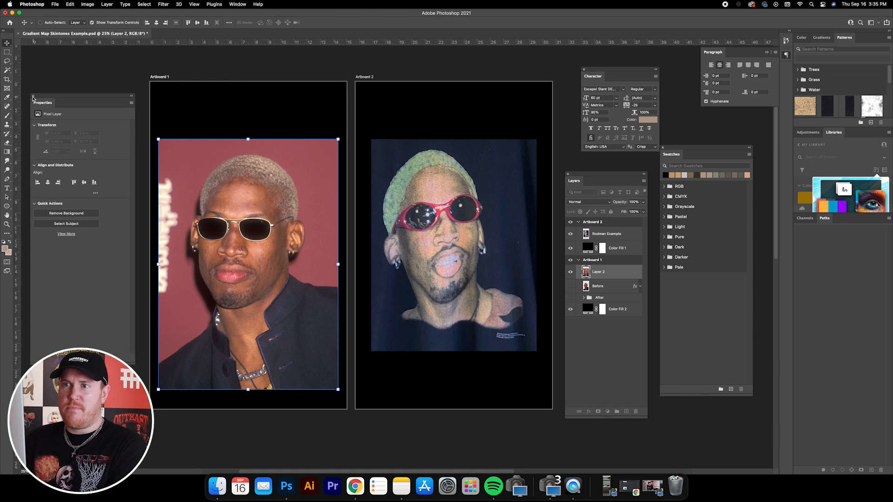
{"action": "left_click", "coordinate": [33, 97]}
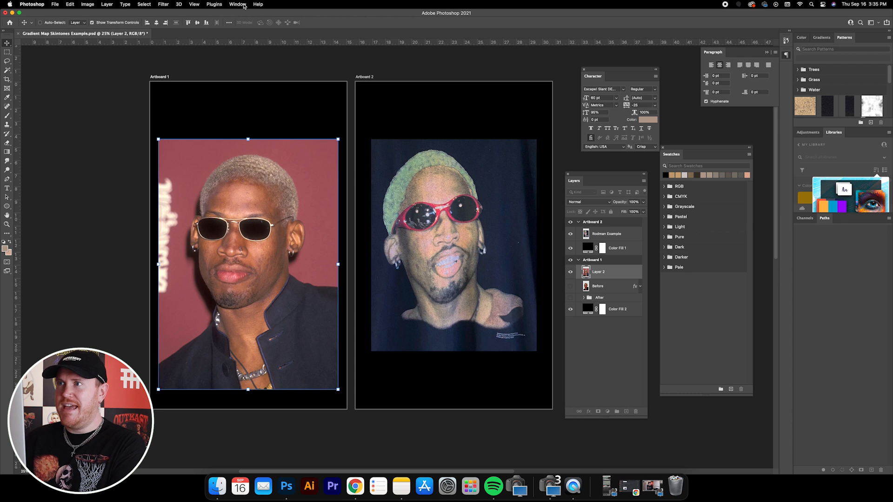
{"action": "left_click", "coordinate": [238, 4]}
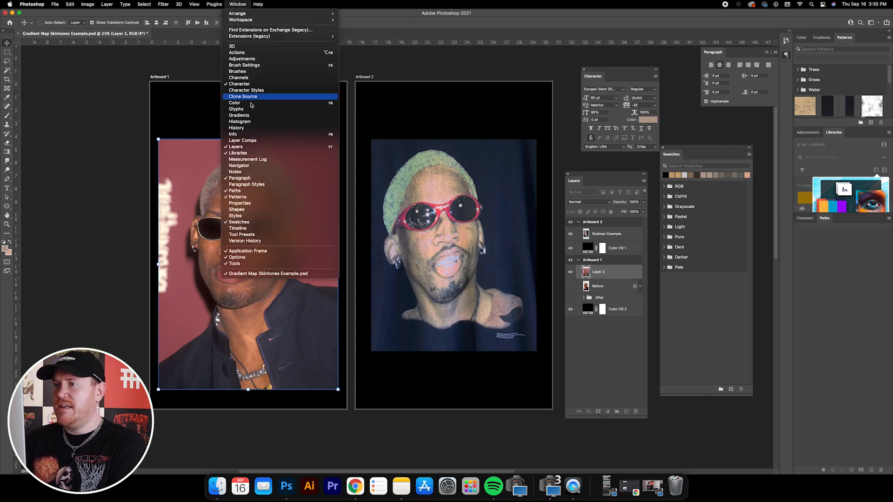
{"action": "left_click", "coordinate": [238, 203]}
{"action": "left_click_drag", "start_coordinate": [95, 99], "coordinate": [97, 106]}
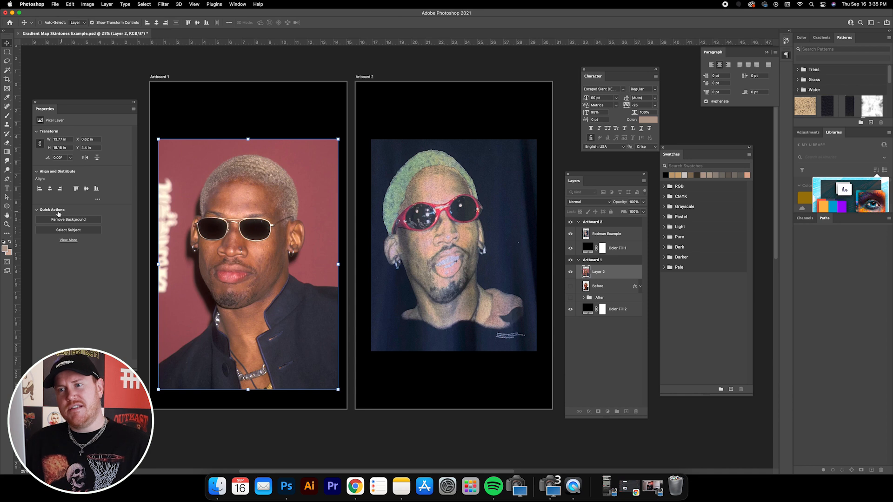
Collapse and re-expand the Quick Actions section, and apply Remove Background to the sunglasses portrait on Layer 2
{"action": "left_click", "coordinate": [36, 210]}
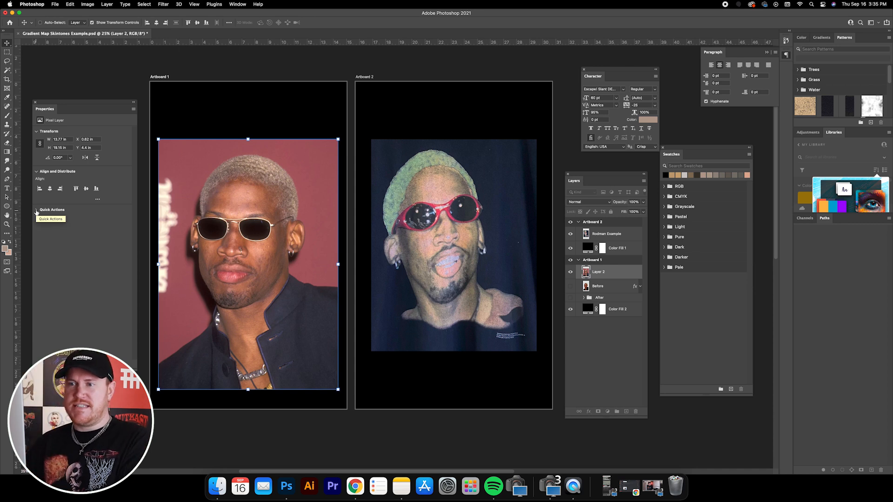
{"action": "left_click", "coordinate": [36, 211]}
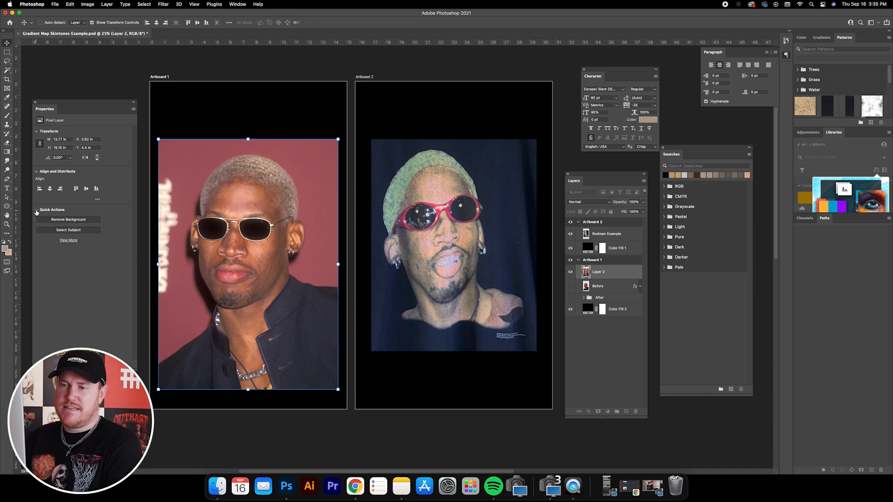
{"action": "left_click", "coordinate": [85, 221]}
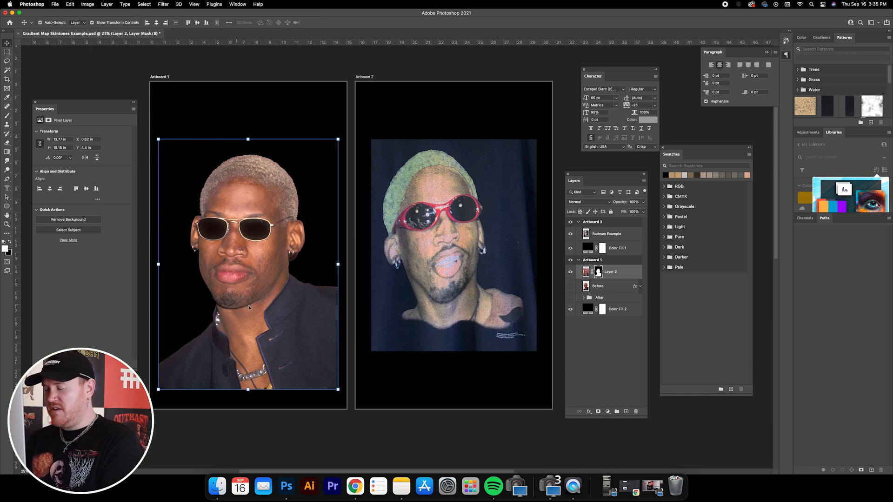
Examine the portrait's cutout edges around the ears, earrings and jaw up close
{"action": "key", "text": "super+plus"}
{"action": "key", "text": "super+plus"}
{"action": "scroll", "coordinate": [298, 259], "scroll_direction": "left", "scroll_amount": 4}
{"action": "key", "text": "super+plus"}
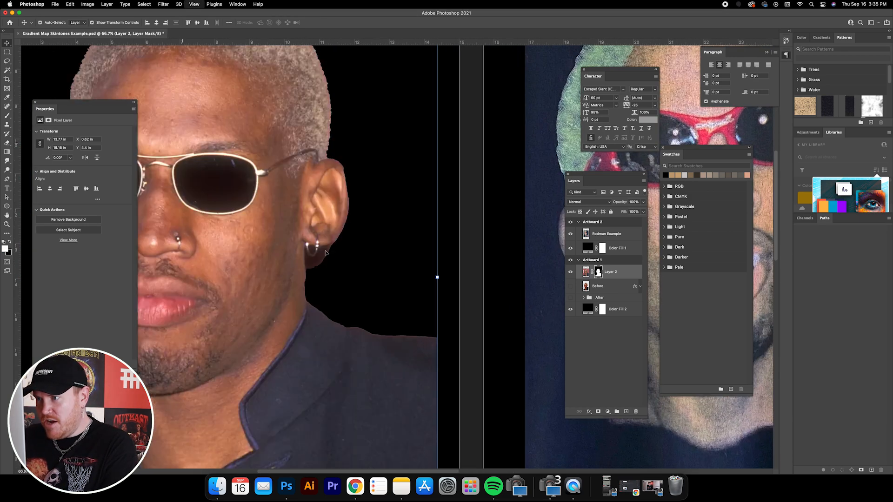
{"action": "scroll", "coordinate": [326, 252], "scroll_direction": "left", "scroll_amount": 5}
{"action": "scroll", "coordinate": [357, 257], "scroll_direction": "left", "scroll_amount": 2}
{"action": "key", "text": "super+plus"}
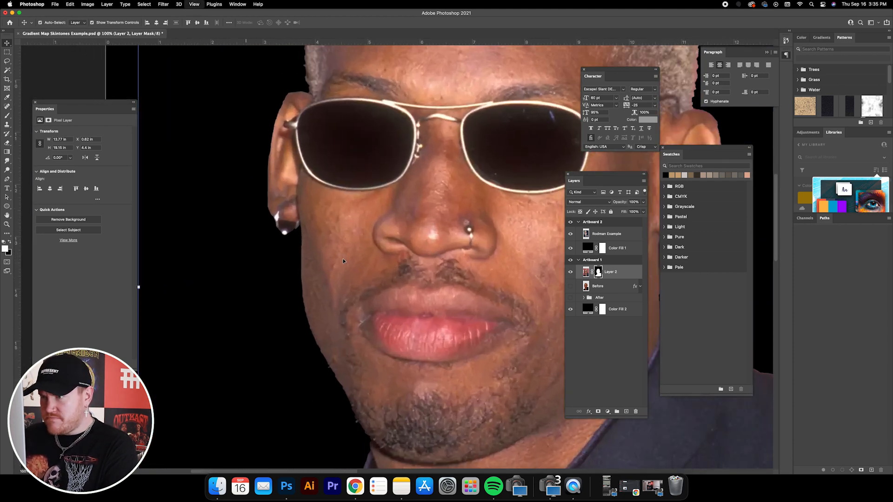
{"action": "scroll", "coordinate": [343, 259], "scroll_direction": "up", "scroll_amount": 1}
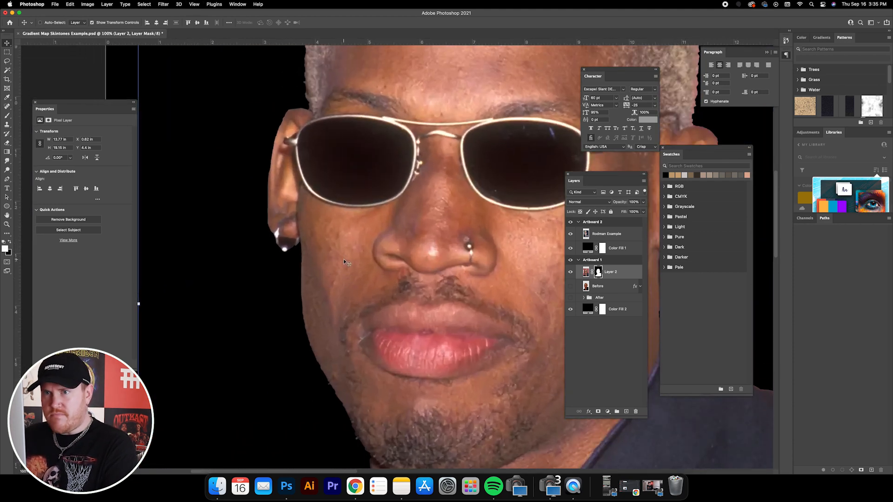
Restore the cut-off lower edge of the left-hand hoop earring by painting white on Layer 2's mask with a soft brush of about 23 px
{"action": "left_click", "coordinate": [7, 115]}
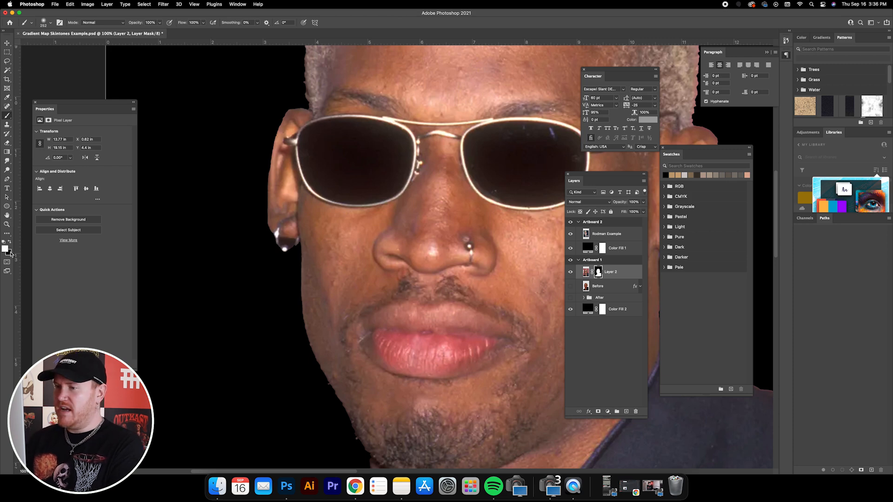
{"action": "scroll", "coordinate": [273, 261], "scroll_direction": "left", "scroll_amount": 3}
{"action": "key", "text": "super+plus"}
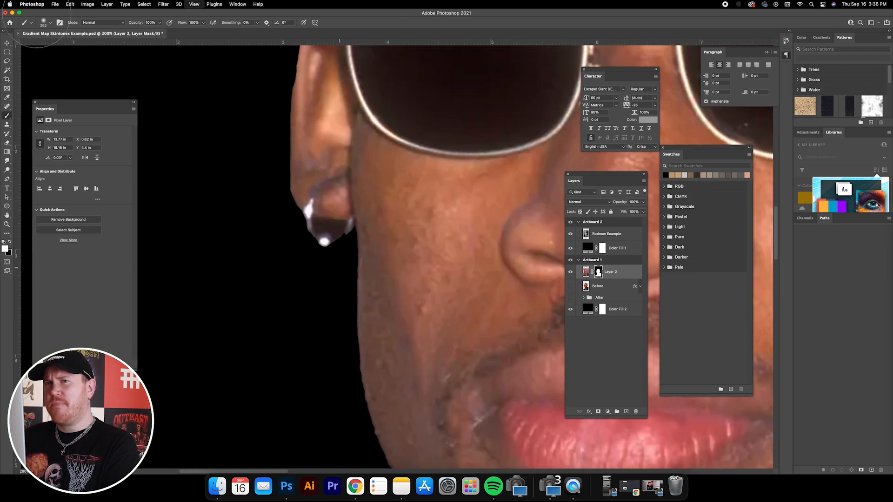
{"action": "left_click", "coordinate": [51, 23]}
{"action": "left_click_drag", "start_coordinate": [55, 45], "coordinate": [48, 45]}
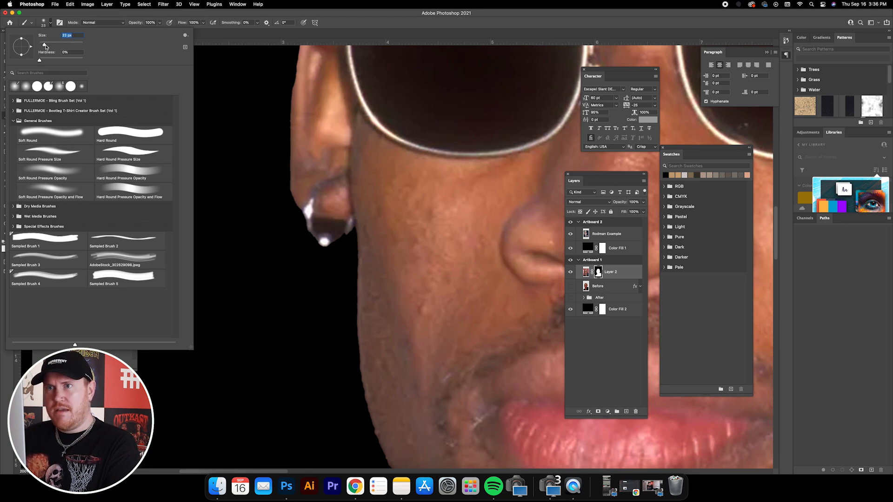
{"action": "key", "text": "Return"}
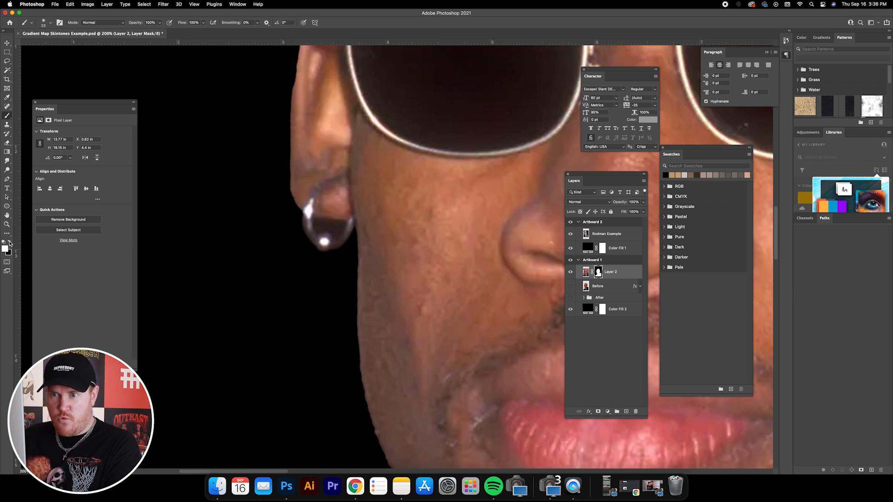
Mask out the background inside the left-hand hoop earring with black, touching up the ring's edge with white
{"action": "left_click", "coordinate": [9, 243]}
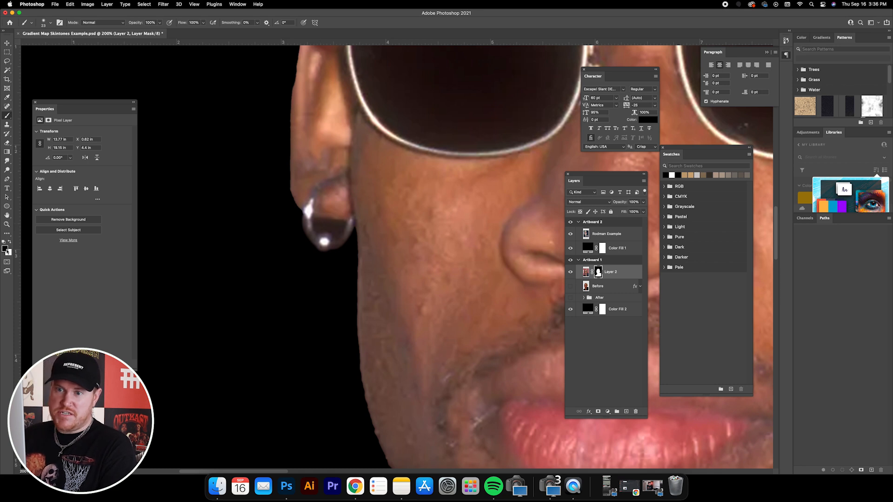
{"action": "mouse_move", "coordinate": [316, 221]}
{"action": "left_mouse_down"}
{"action": "mouse_move", "coordinate": [335, 233]}
{"action": "mouse_move", "coordinate": [339, 224]}
{"action": "mouse_move", "coordinate": [328, 235]}
{"action": "left_mouse_up"}
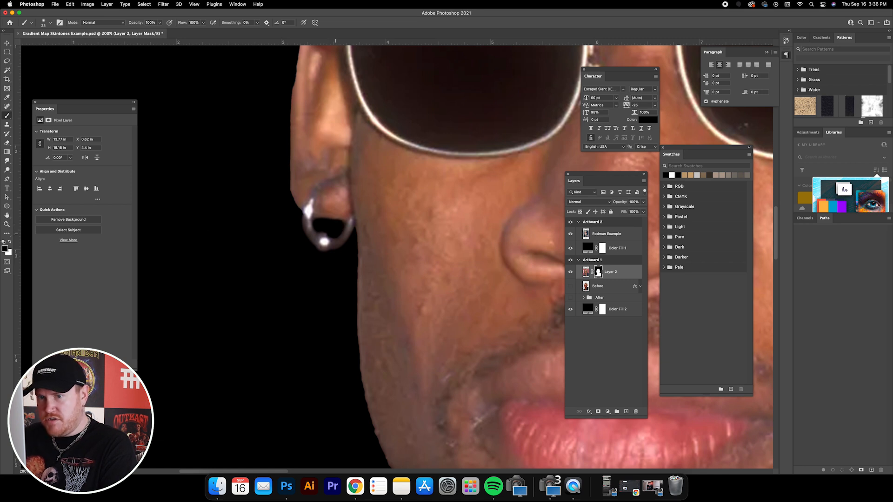
{"action": "left_click", "coordinate": [10, 242]}
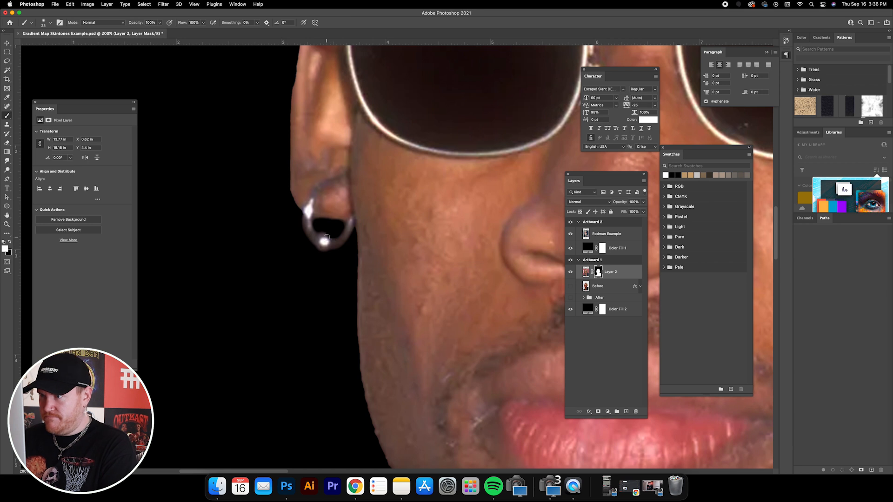
{"action": "left_click", "coordinate": [10, 243]}
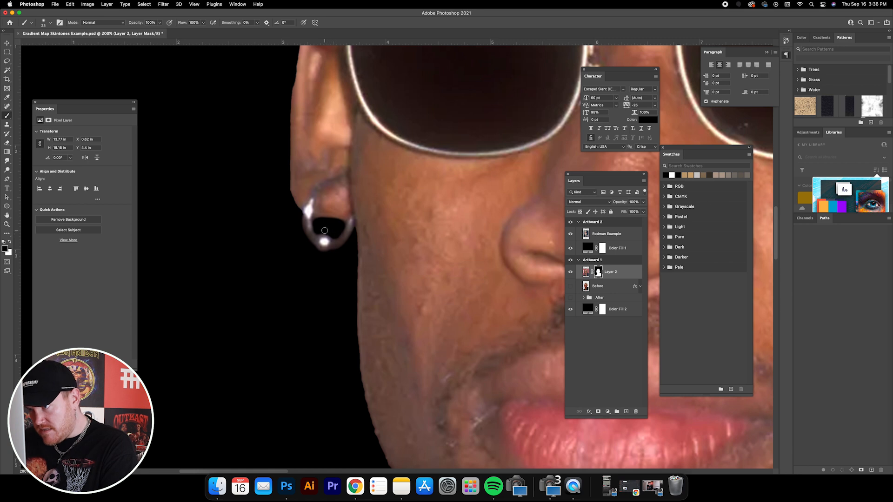
{"action": "key", "text": "x"}
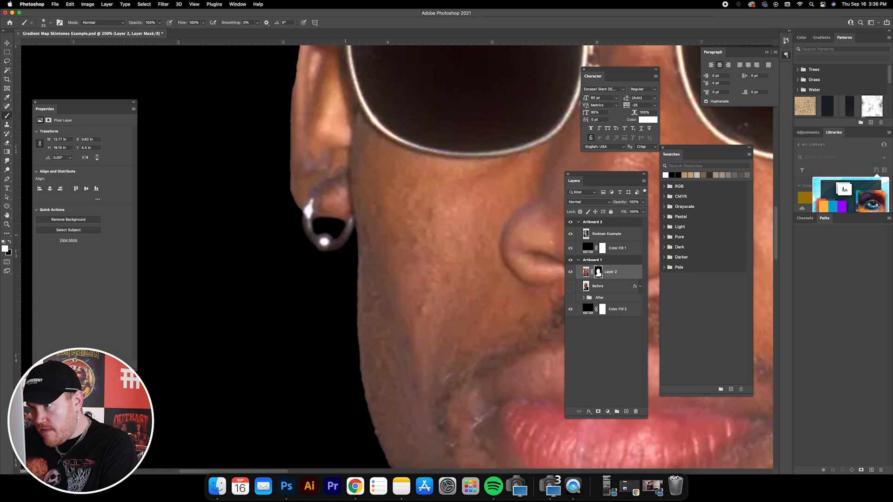
Paint black on Layer 2's mask to remove the leftover background below the right-hand earlobe and along the neck
{"action": "key", "text": "super+minus"}
{"action": "key", "text": "super+minus"}
{"action": "key", "text": "super+minus"}
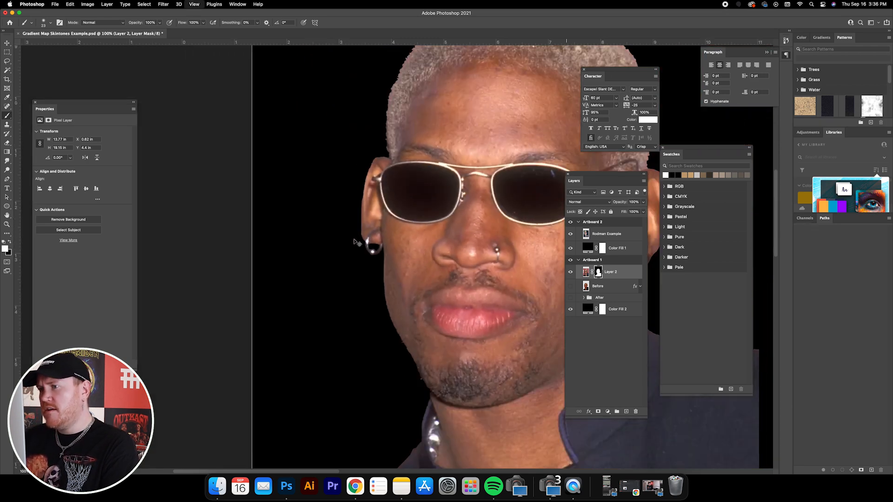
{"action": "scroll", "coordinate": [381, 261], "scroll_direction": "right", "scroll_amount": 4}
{"action": "key", "text": "super+plus"}
{"action": "key", "text": "super+plus"}
{"action": "key", "text": "super+plus"}
{"action": "scroll", "coordinate": [382, 260], "scroll_direction": "right", "scroll_amount": 4}
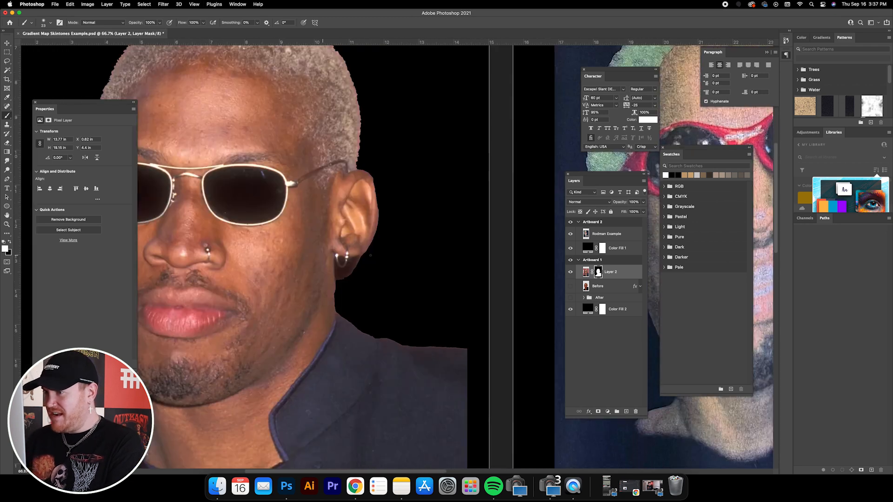
{"action": "scroll", "coordinate": [321, 256], "scroll_direction": "left", "scroll_amount": 3}
{"action": "scroll", "coordinate": [241, 242], "scroll_direction": "left", "scroll_amount": 2}
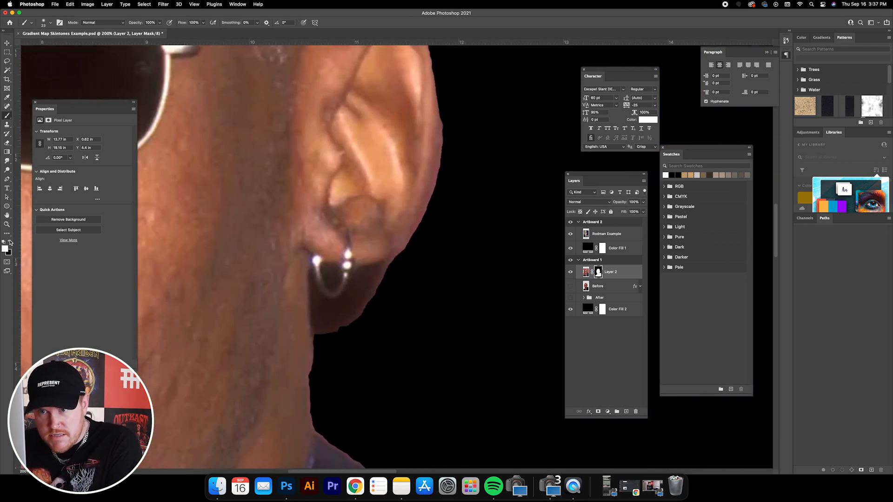
{"action": "key", "text": "x"}
{"action": "mouse_move", "coordinate": [312, 279]}
{"action": "left_mouse_down"}
{"action": "mouse_move", "coordinate": [336, 302]}
{"action": "mouse_move", "coordinate": [356, 271]}
{"action": "mouse_move", "coordinate": [403, 261]}
{"action": "mouse_move", "coordinate": [327, 307]}
{"action": "mouse_move", "coordinate": [310, 278]}
{"action": "mouse_move", "coordinate": [315, 372]}
{"action": "mouse_move", "coordinate": [320, 303]}
{"action": "mouse_move", "coordinate": [347, 300]}
{"action": "mouse_move", "coordinate": [372, 275]}
{"action": "mouse_move", "coordinate": [399, 267]}
{"action": "mouse_move", "coordinate": [327, 330]}
{"action": "mouse_move", "coordinate": [362, 285]}
{"action": "mouse_move", "coordinate": [365, 307]}
{"action": "mouse_move", "coordinate": [314, 287]}
{"action": "mouse_move", "coordinate": [310, 389]}
{"action": "left_mouse_up"}
Mask out the background inside the right-hand hoop earring and restore the ring and earlobe edges with white
{"action": "key", "text": "x"}
{"action": "key", "text": "x"}
{"action": "mouse_move", "coordinate": [327, 266]}
{"action": "left_mouse_down"}
{"action": "mouse_move", "coordinate": [297, 267]}
{"action": "mouse_move", "coordinate": [316, 262]}
{"action": "mouse_move", "coordinate": [325, 290]}
{"action": "mouse_move", "coordinate": [346, 268]}
{"action": "left_mouse_up"}
{"action": "key", "text": "x"}
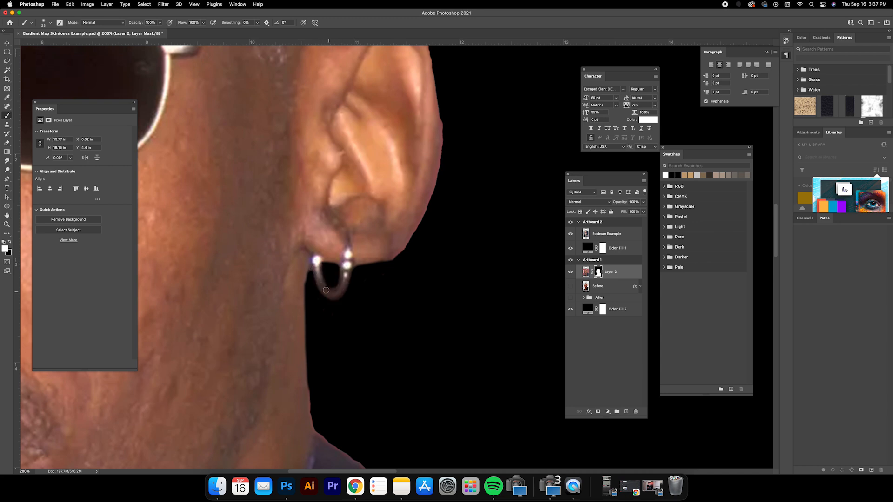
{"action": "key", "text": "x"}
{"action": "key", "text": "x"}
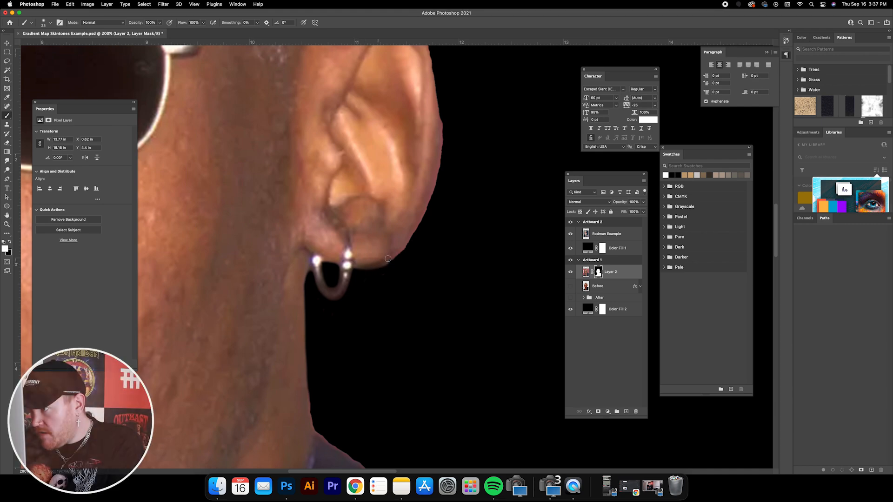
Examine the portrait's cutout edge along the crown and right side of the hair up close
{"action": "key", "text": "super+minus"}
{"action": "key", "text": "super+minus"}
{"action": "key", "text": "super+plus"}
{"action": "key", "text": "super+plus"}
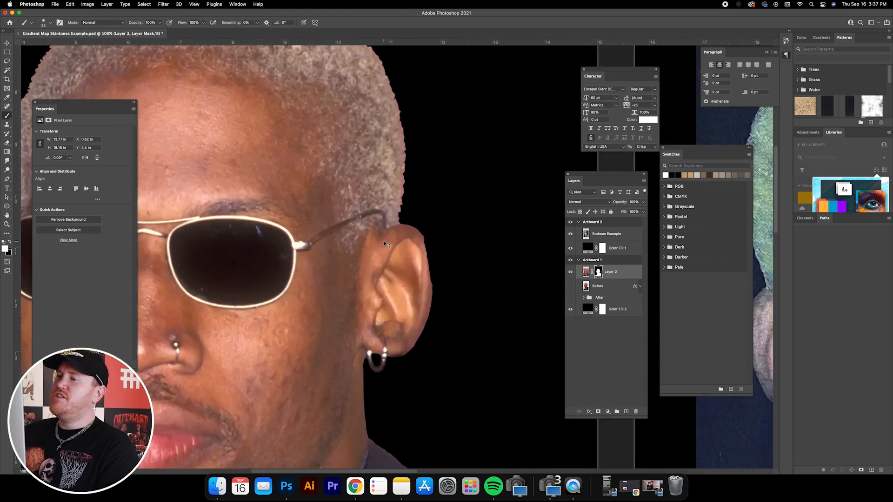
{"action": "scroll", "coordinate": [347, 125], "scroll_direction": "up", "scroll_amount": 5}
{"action": "scroll", "coordinate": [336, 146], "scroll_direction": "left", "scroll_amount": 5}
{"action": "scroll", "coordinate": [336, 146], "scroll_direction": "up", "scroll_amount": 3}
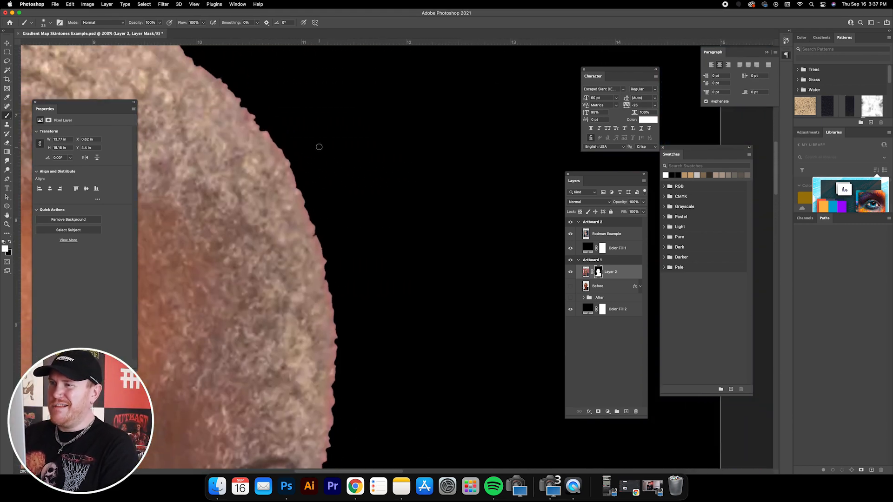
{"action": "scroll", "coordinate": [341, 149], "scroll_direction": "left", "scroll_amount": 5}
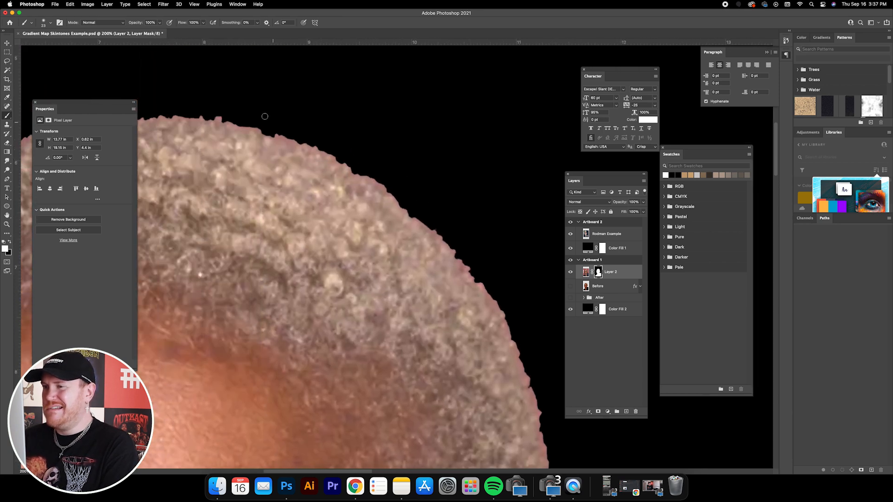
{"action": "scroll", "coordinate": [347, 186], "scroll_direction": "right", "scroll_amount": 5}
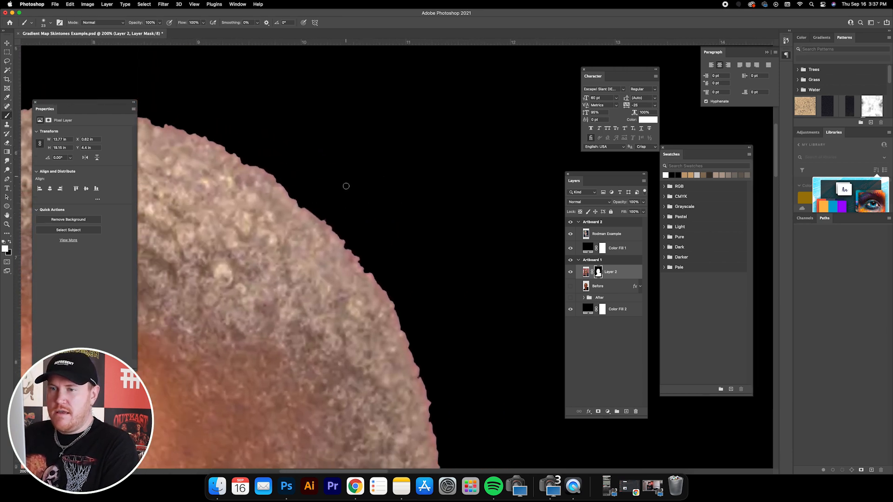
{"action": "scroll", "coordinate": [347, 186], "scroll_direction": "down", "scroll_amount": 3}
{"action": "scroll", "coordinate": [348, 184], "scroll_direction": "down", "scroll_amount": 3}
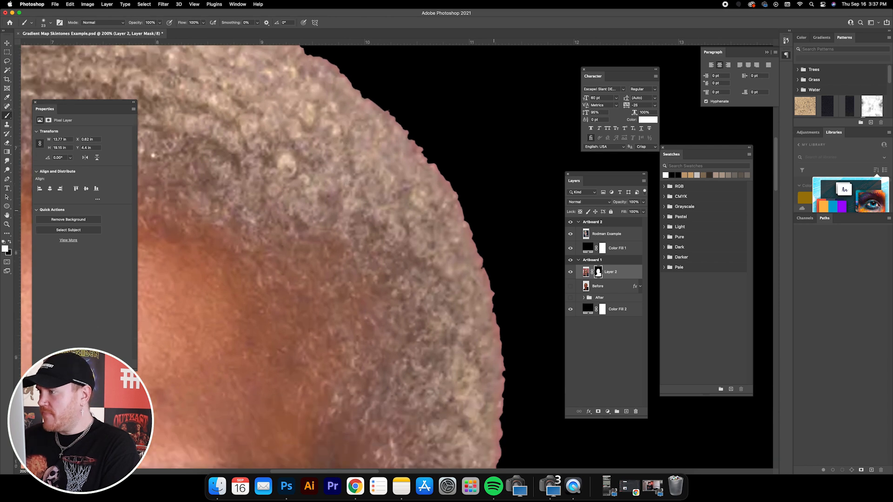
Feather Layer 2's mask by 7.0 px to soften the cutout edge around the hair
{"action": "left_click", "coordinate": [599, 273]}
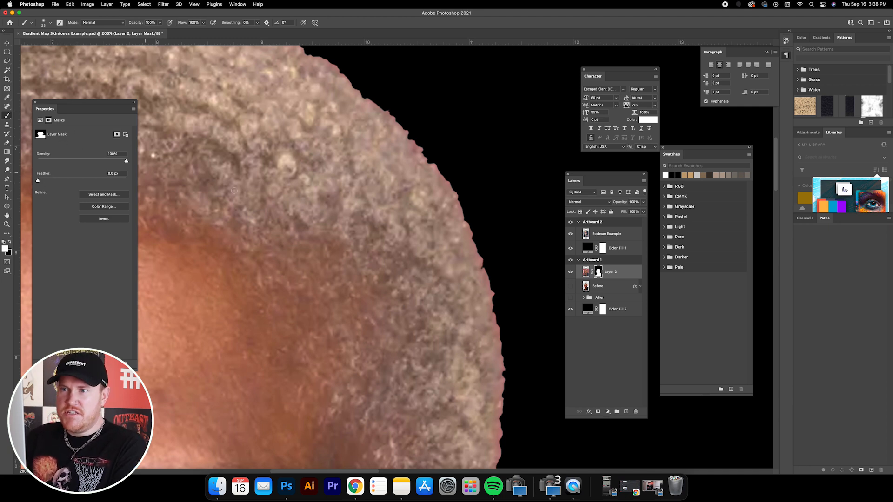
{"action": "scroll", "coordinate": [262, 257], "scroll_direction": "up", "scroll_amount": 3}
{"action": "scroll", "coordinate": [263, 257], "scroll_direction": "right", "scroll_amount": 3}
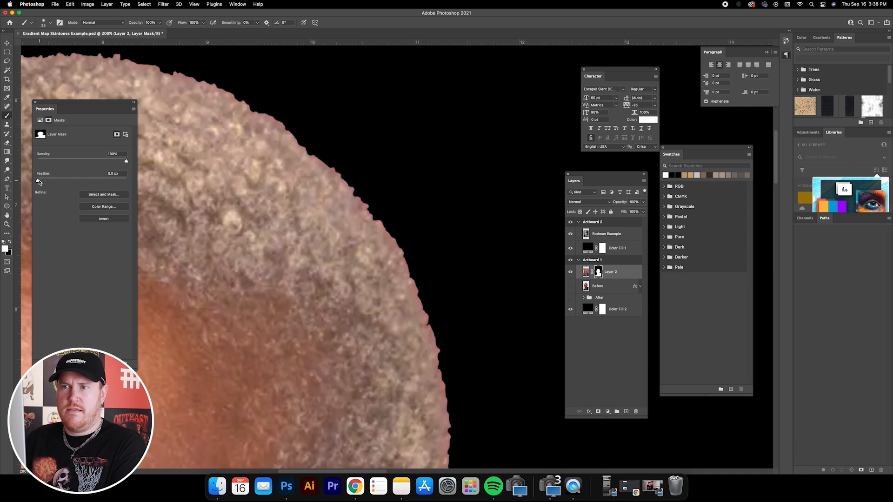
{"action": "left_click_drag", "start_coordinate": [38, 181], "coordinate": [72, 182]}
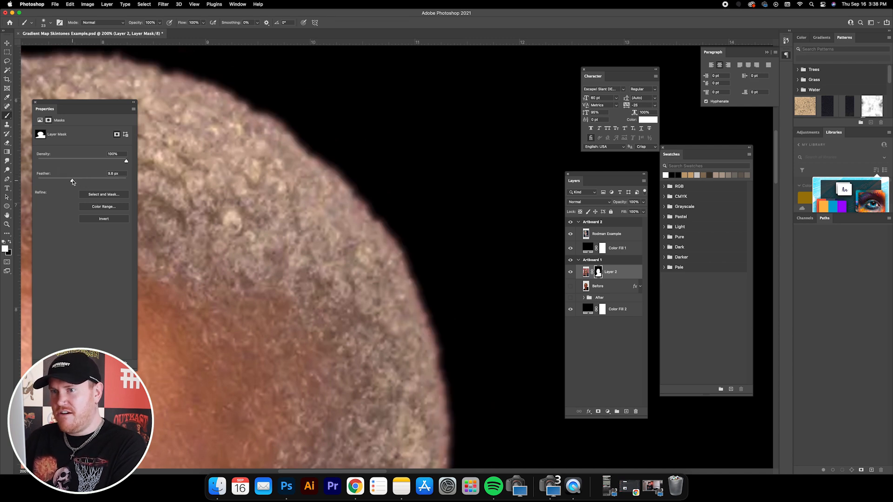
{"action": "left_click_drag", "start_coordinate": [72, 181], "coordinate": [64, 182]}
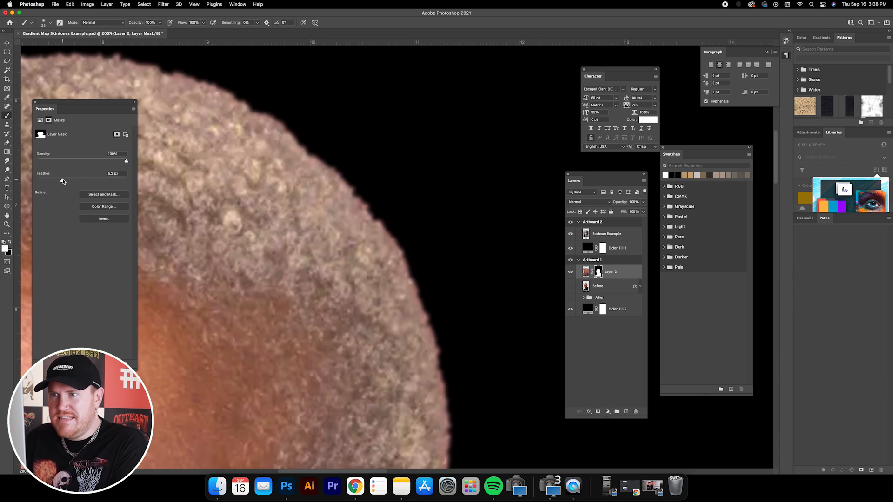
{"action": "left_click_drag", "start_coordinate": [63, 181], "coordinate": [68, 181]}
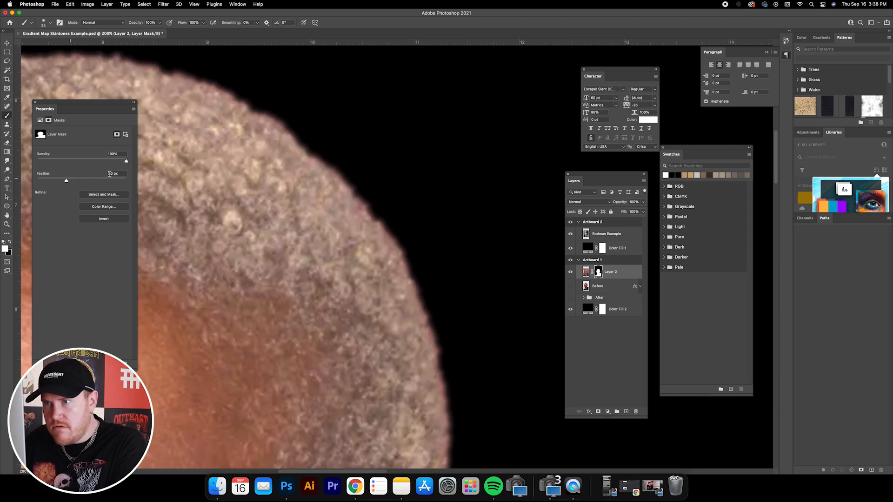
{"action": "key", "text": "v"}
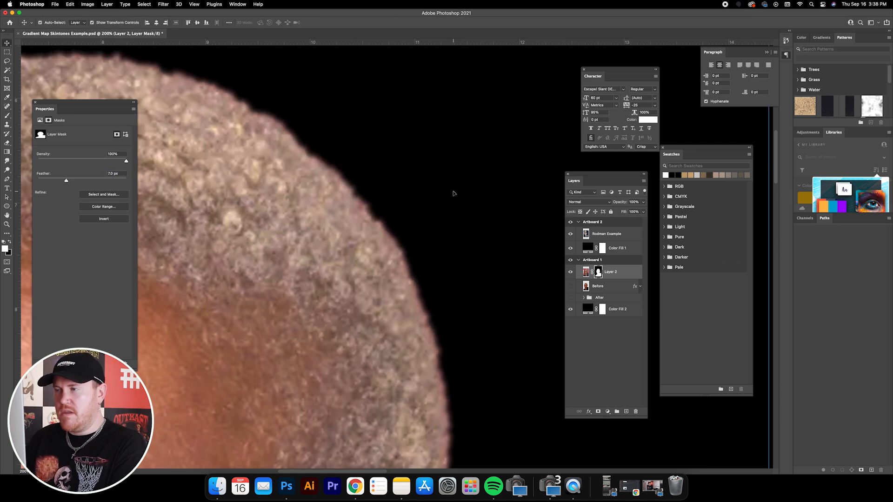
Examine the softened cutout edges around the whole portrait and compare it with the reference image on Artboard 2
{"action": "key", "text": "super+minus"}
{"action": "key", "text": "super+minus"}
{"action": "key", "text": "super+minus"}
{"action": "scroll", "coordinate": [381, 225], "scroll_direction": "down", "scroll_amount": 5}
{"action": "key", "text": "super+equal"}
{"action": "scroll", "coordinate": [260, 197], "scroll_direction": "left", "scroll_amount": 3}
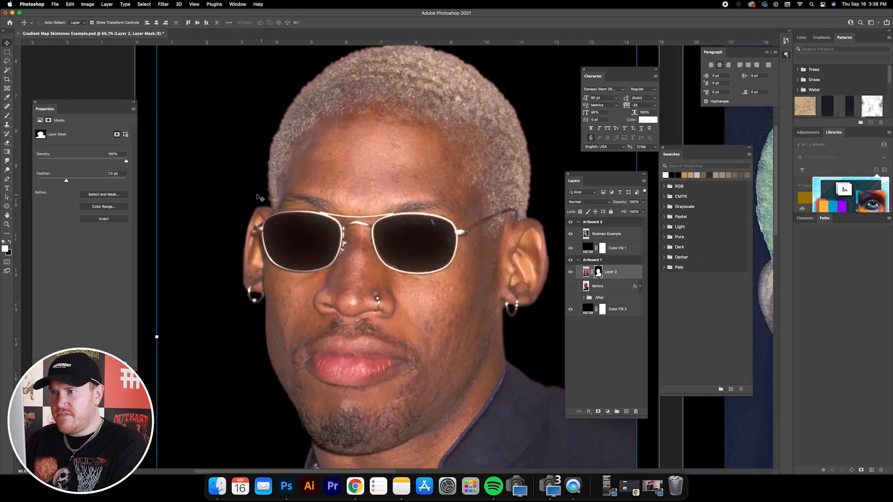
{"action": "key", "text": "super+equal"}
{"action": "key", "text": "super+minus"}
{"action": "key", "text": "super+minus"}
{"action": "key", "text": "super+minus"}
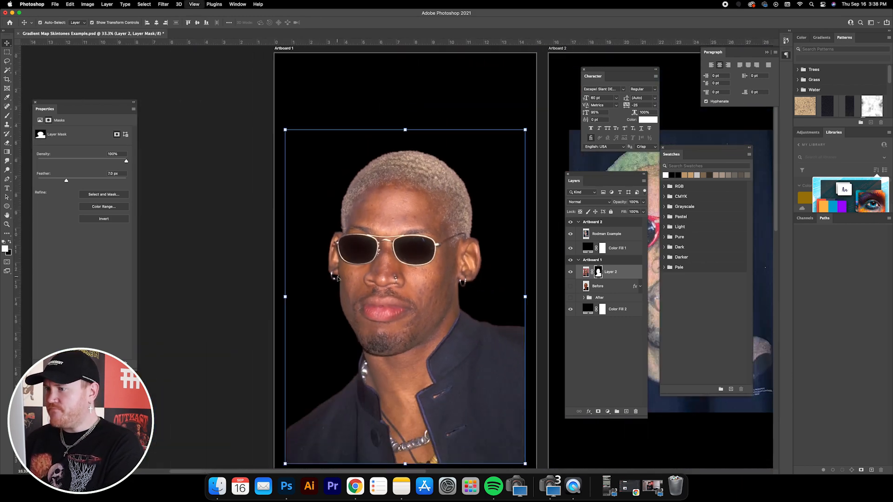
{"action": "scroll", "coordinate": [337, 276], "scroll_direction": "right", "scroll_amount": 3}
{"action": "key", "text": "super+minus"}
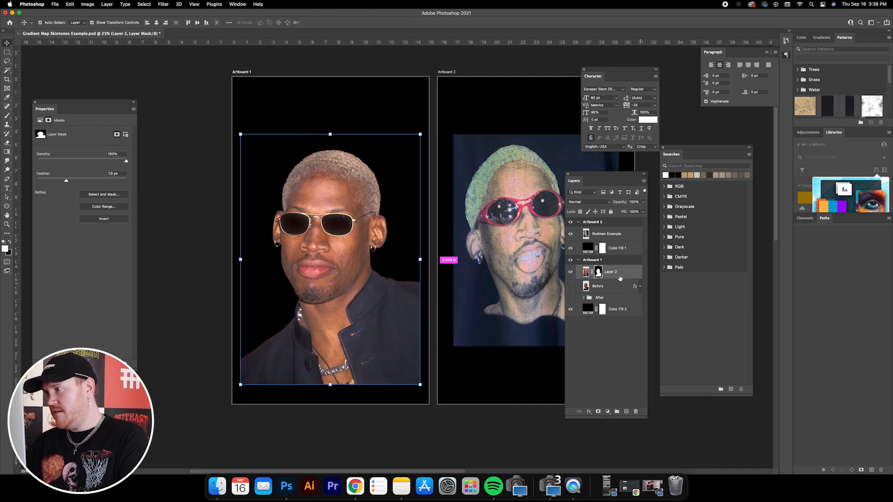
Duplicate Layer 2, hiding the original, and convert the copy to a smart object
{"action": "key", "text": "super+j"}
{"action": "left_click", "coordinate": [571, 287]}
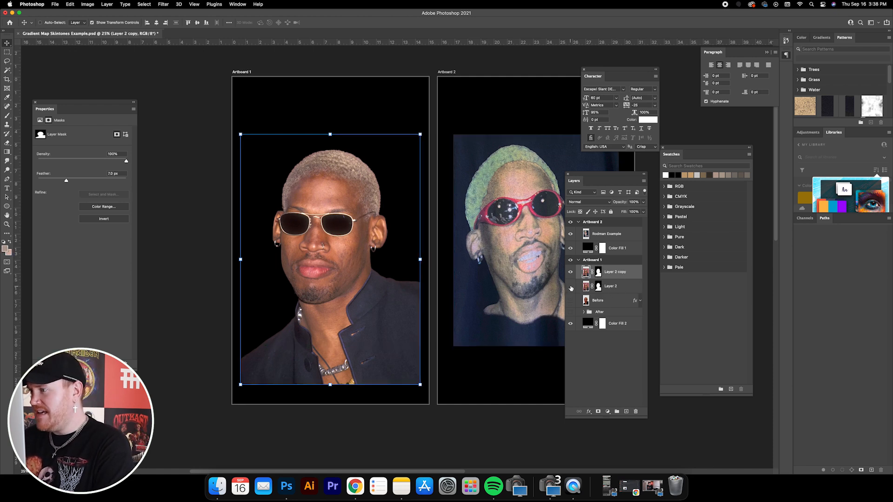
{"action": "right_click", "coordinate": [621, 273]}
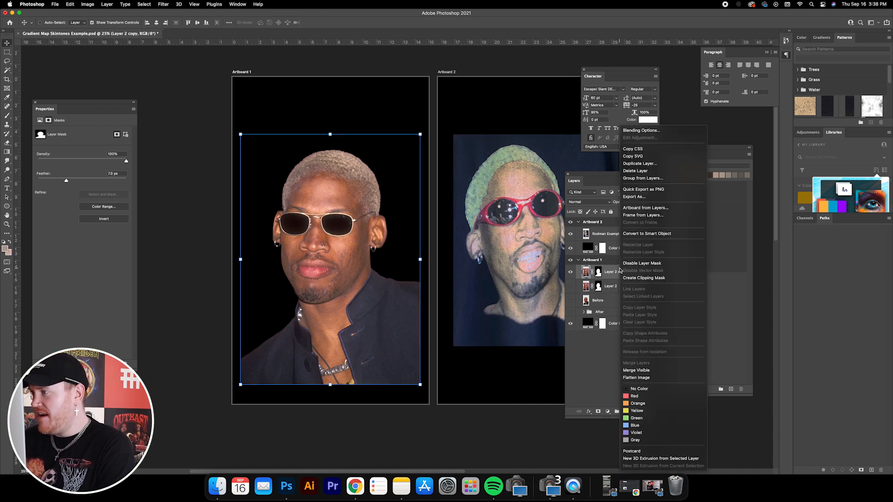
{"action": "left_click", "coordinate": [633, 237]}
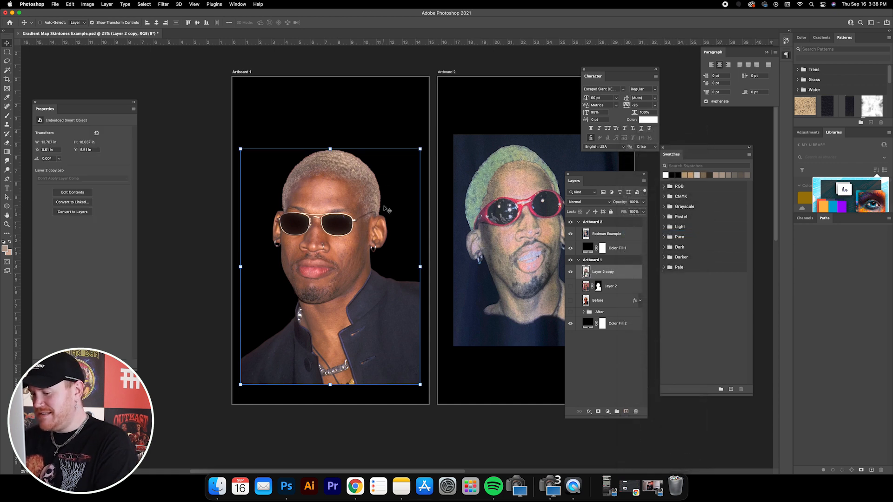
Rename the new smart object layer as "Rodman Cut Out"
{"action": "scroll", "coordinate": [386, 209], "scroll_direction": "right", "scroll_amount": 3}
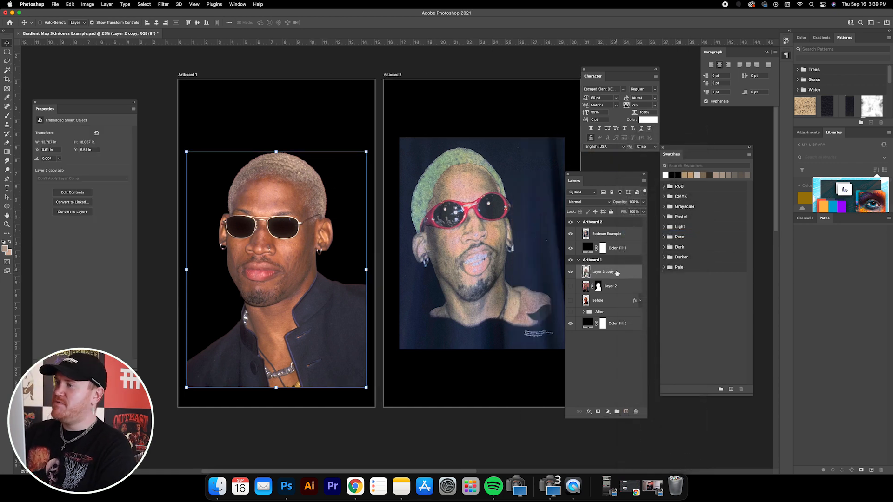
{"action": "double_click", "coordinate": [599, 273]}
{"action": "type", "text": "Rodman Cut Out"}
{"action": "key", "text": "Return"}
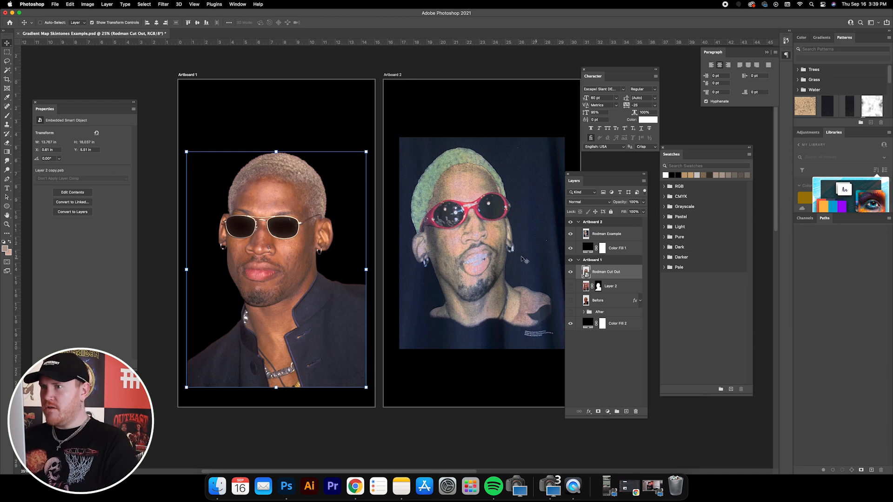
Apply a Brightness/Contrast adjustment to Rodman Cut Out using Use Legacy, with brightness -29 and contrast 34
{"action": "scroll", "coordinate": [396, 251], "scroll_direction": "right", "scroll_amount": 3}
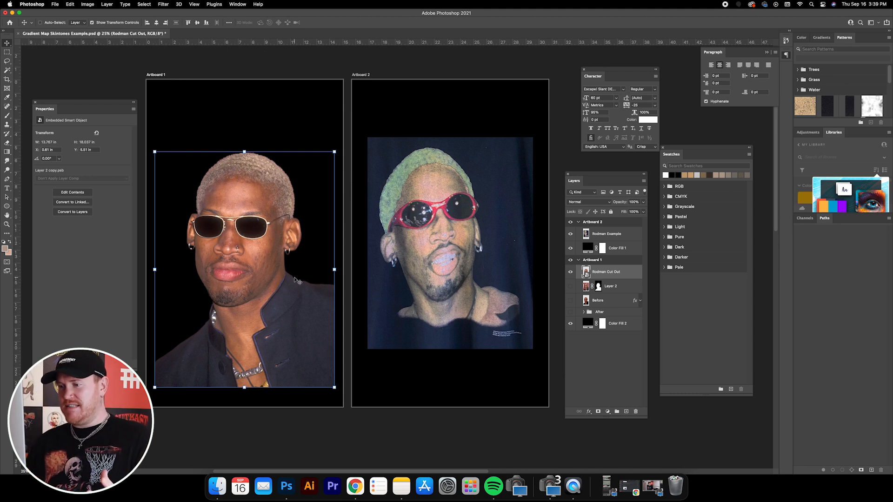
{"action": "left_click", "coordinate": [87, 4]}
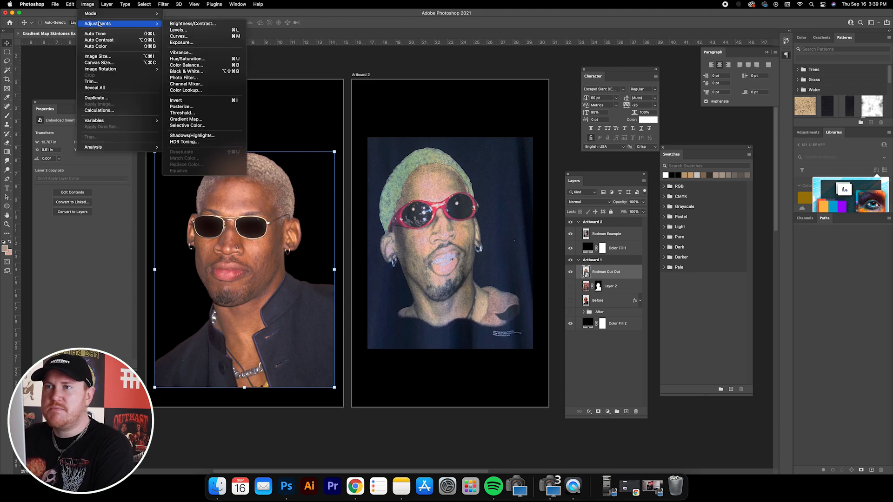
{"action": "left_click", "coordinate": [388, 126]}
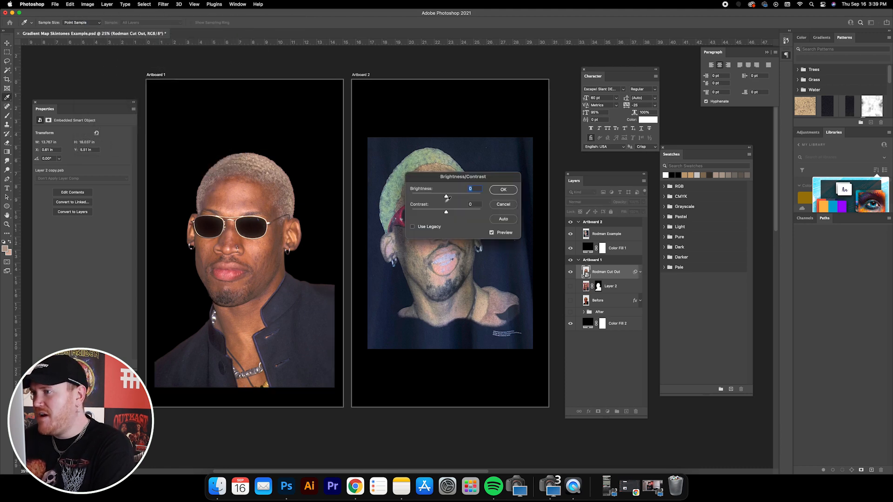
{"action": "left_click", "coordinate": [413, 228]}
{"action": "left_click_drag", "start_coordinate": [446, 177], "coordinate": [418, 282]}
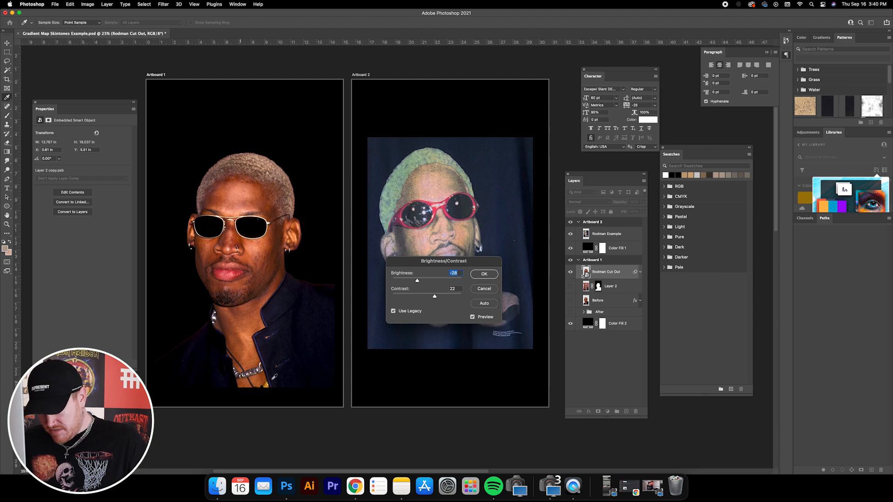
{"action": "left_click_drag", "start_coordinate": [434, 296], "coordinate": [437, 298]}
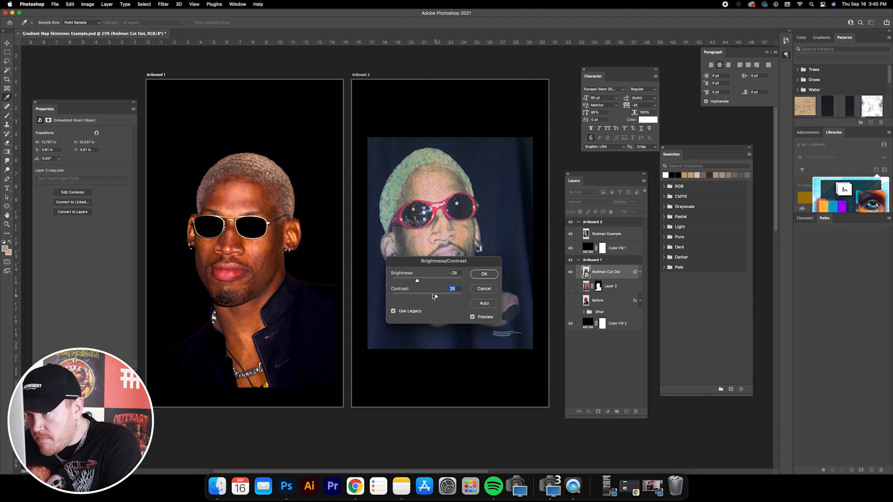
{"action": "left_click", "coordinate": [417, 281]}
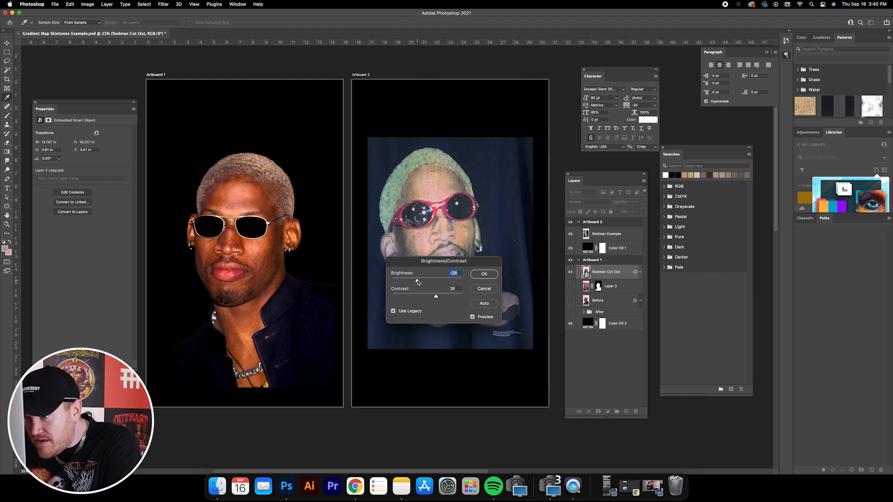
{"action": "left_click_drag", "start_coordinate": [437, 298], "coordinate": [416, 282]}
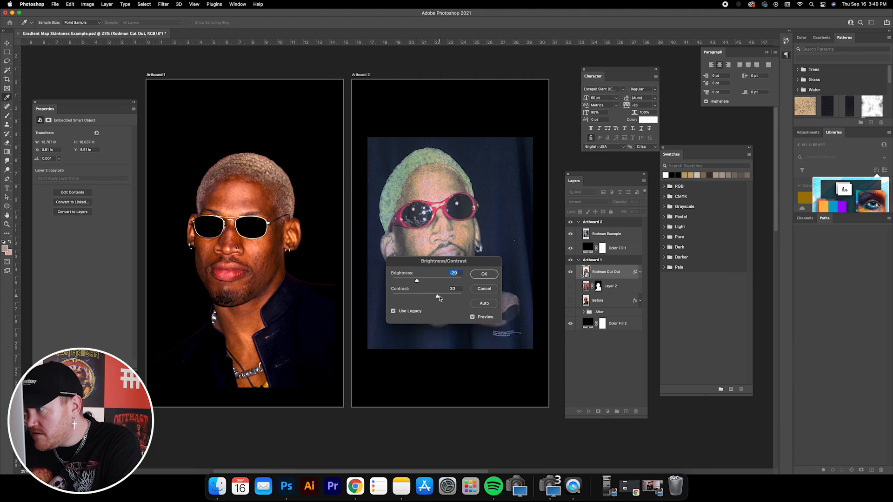
{"action": "left_click_drag", "start_coordinate": [438, 297], "coordinate": [439, 298]}
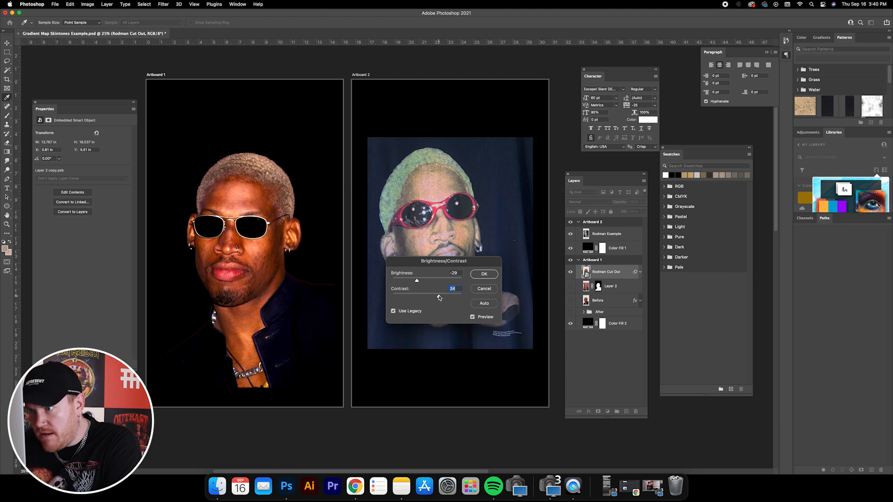
{"action": "left_click", "coordinate": [484, 274]}
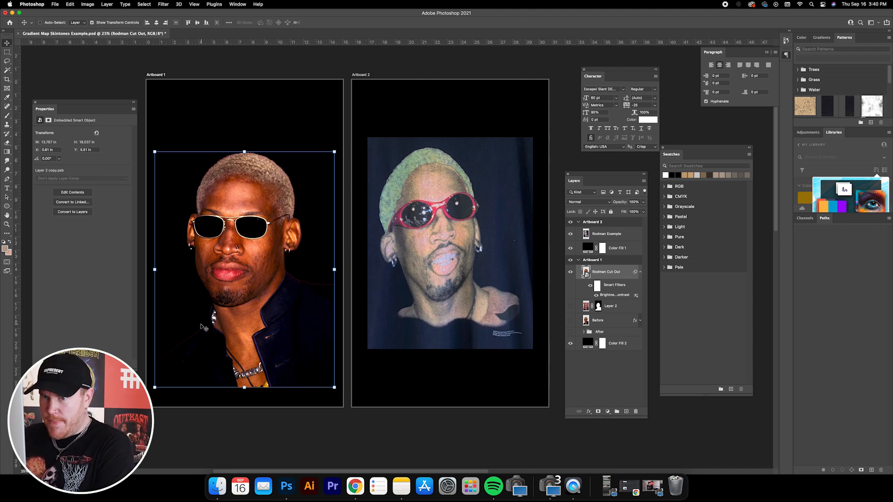
Set the foreground color to black (#000000)
{"action": "left_click", "coordinate": [6, 251]}
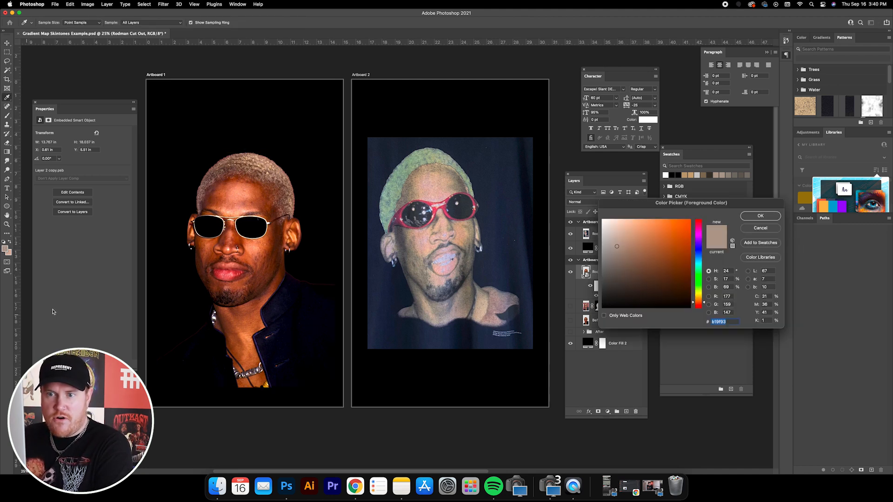
{"action": "left_click", "coordinate": [663, 280]}
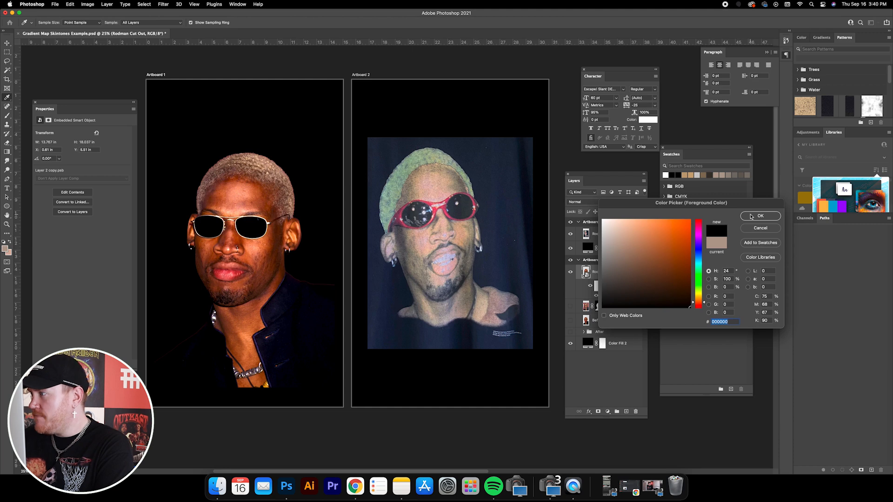
{"action": "left_click", "coordinate": [750, 216]}
Add a Gradient Overlay layer style to the Rodman Cut Out layer
{"action": "left_click", "coordinate": [627, 280]}
{"action": "double_click", "coordinate": [627, 279]}
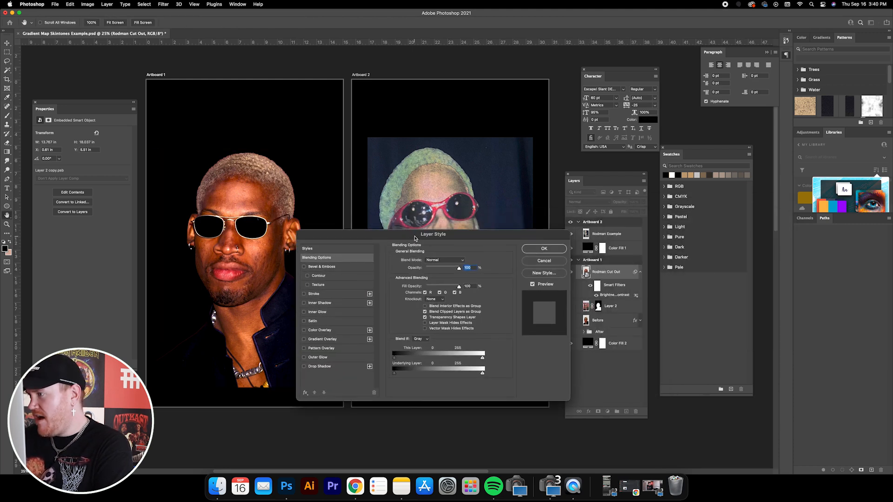
{"action": "left_click", "coordinate": [325, 341]}
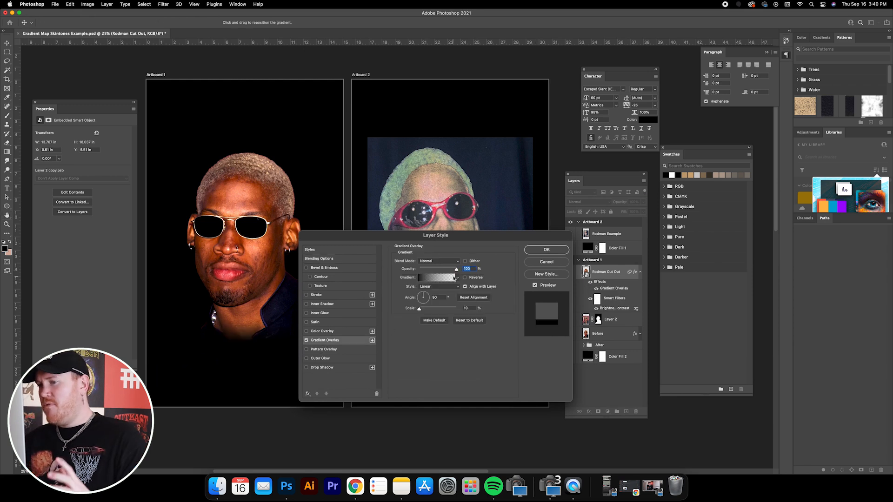
{"action": "left_click", "coordinate": [458, 277]}
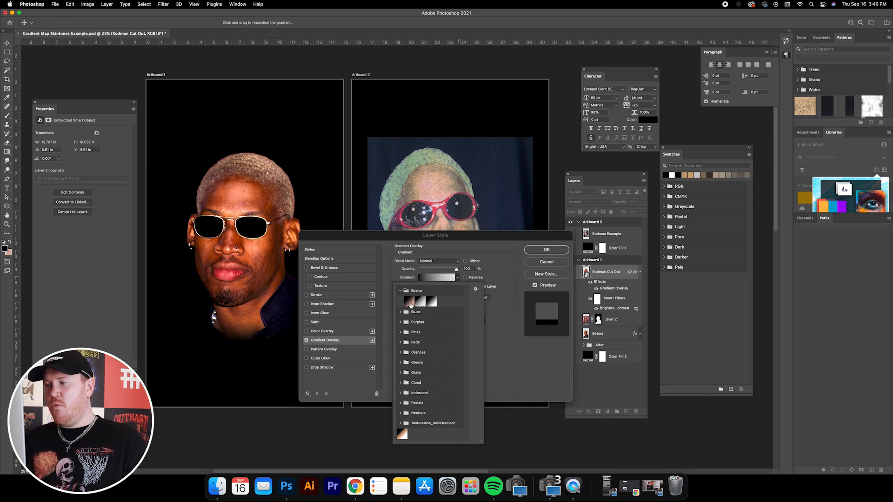
{"action": "left_click", "coordinate": [437, 236]}
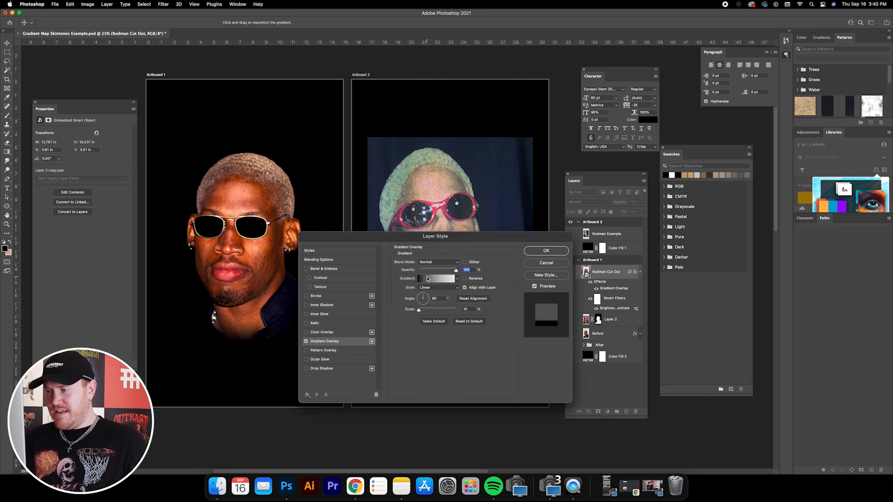
{"action": "left_click", "coordinate": [427, 280]}
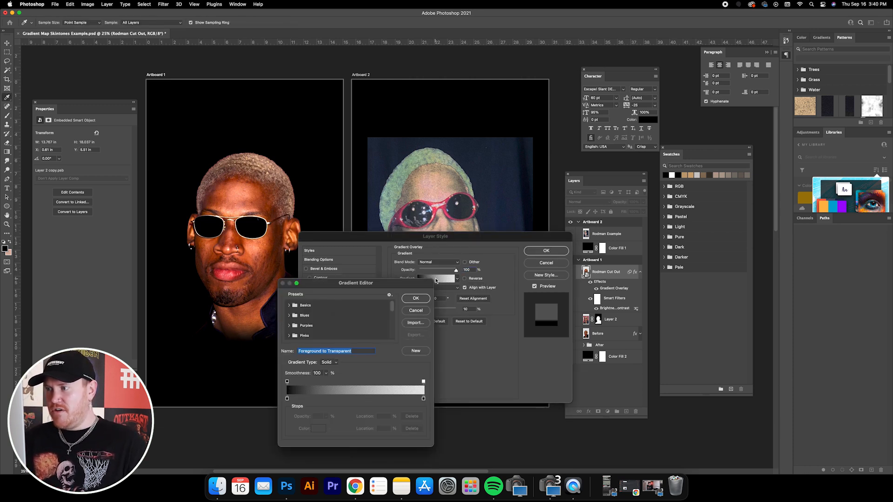
{"action": "left_click", "coordinate": [416, 311]}
{"action": "left_click", "coordinate": [439, 280]}
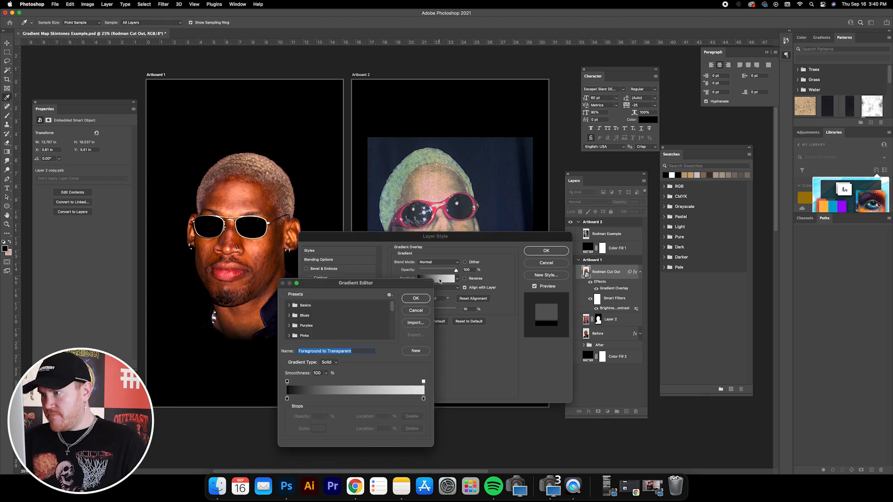
{"action": "left_click", "coordinate": [416, 310]}
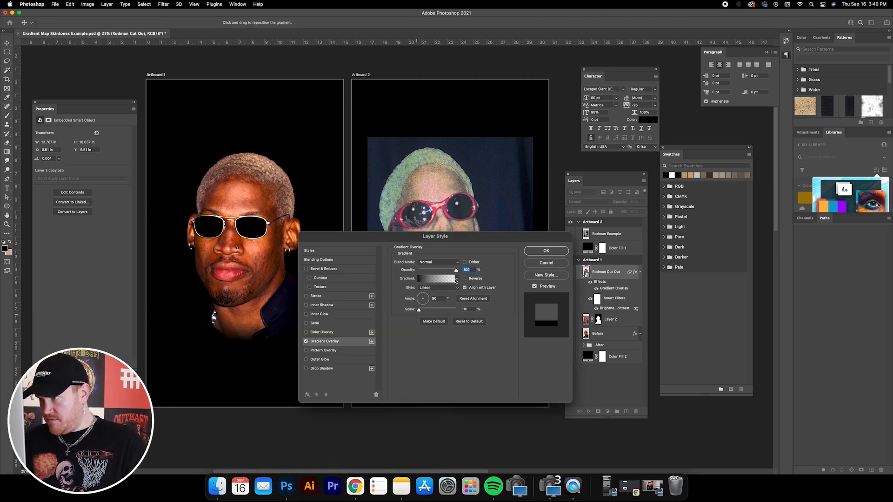
Set the Gradient Overlay's gradient to the foreground-to-transparent preset from the Basics group, fading black into transparency
{"action": "left_click", "coordinate": [457, 279]}
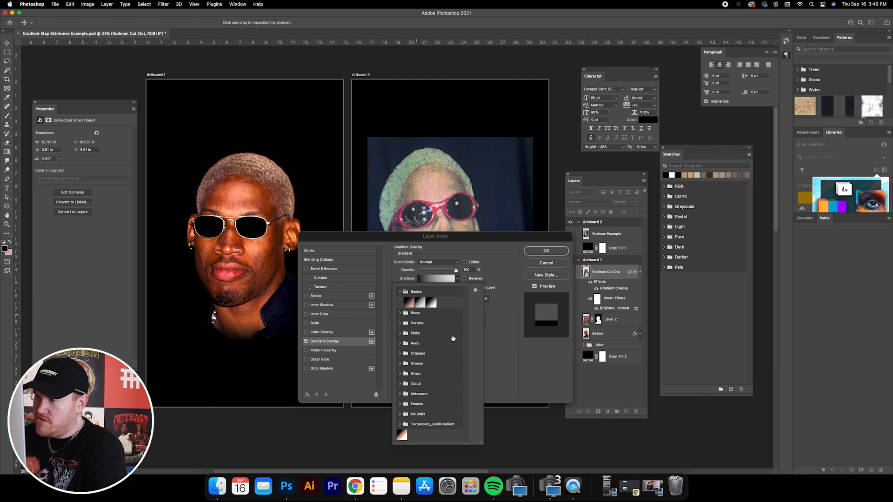
{"action": "scroll", "coordinate": [448, 369], "scroll_direction": "down", "scroll_amount": 1}
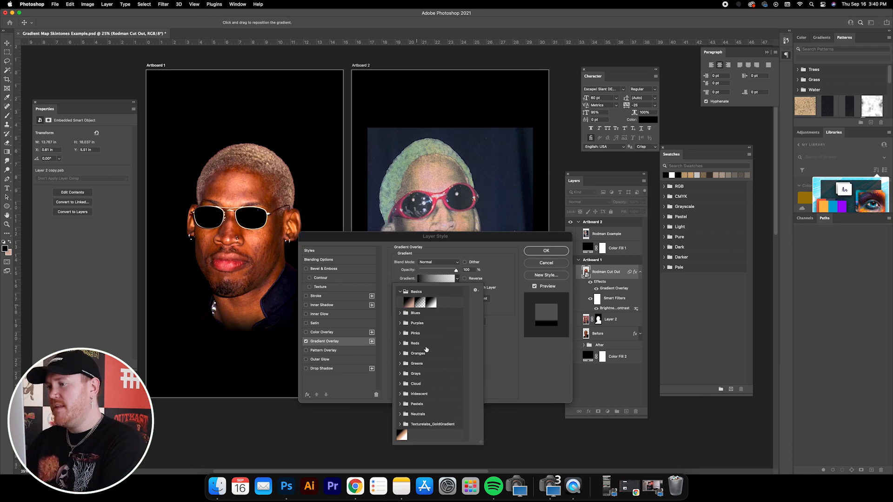
{"action": "left_click", "coordinate": [400, 313]}
{"action": "scroll", "coordinate": [435, 327], "scroll_direction": "up", "scroll_amount": 2}
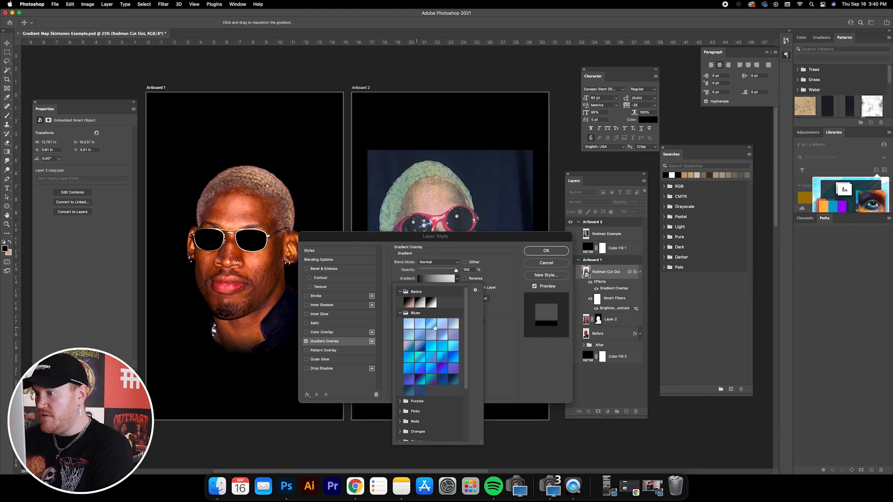
{"action": "left_click", "coordinate": [400, 313]}
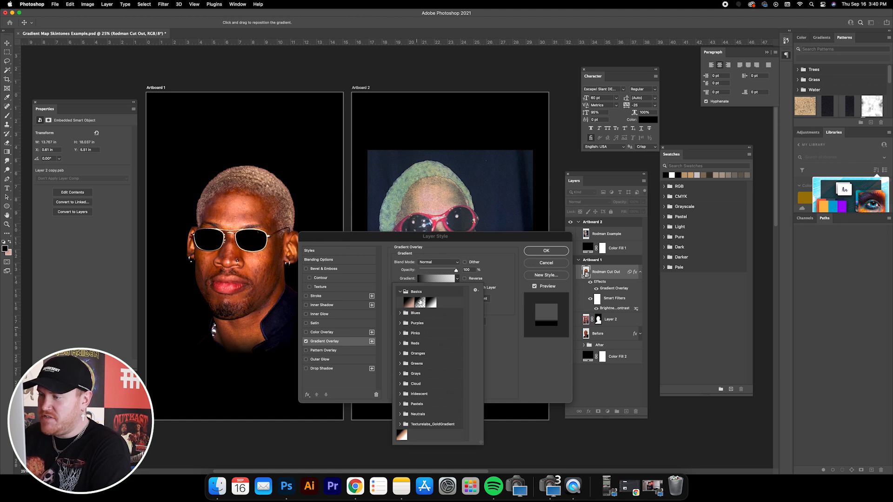
{"action": "left_click", "coordinate": [420, 303]}
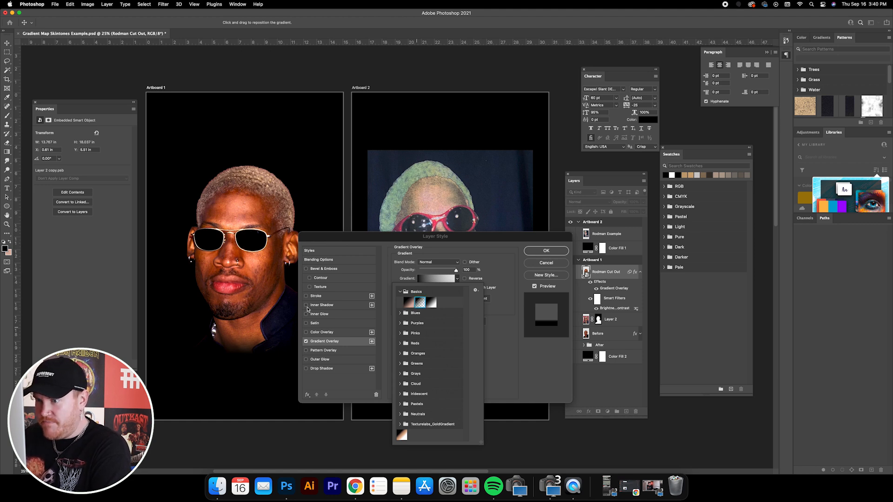
{"action": "left_click", "coordinate": [408, 303]}
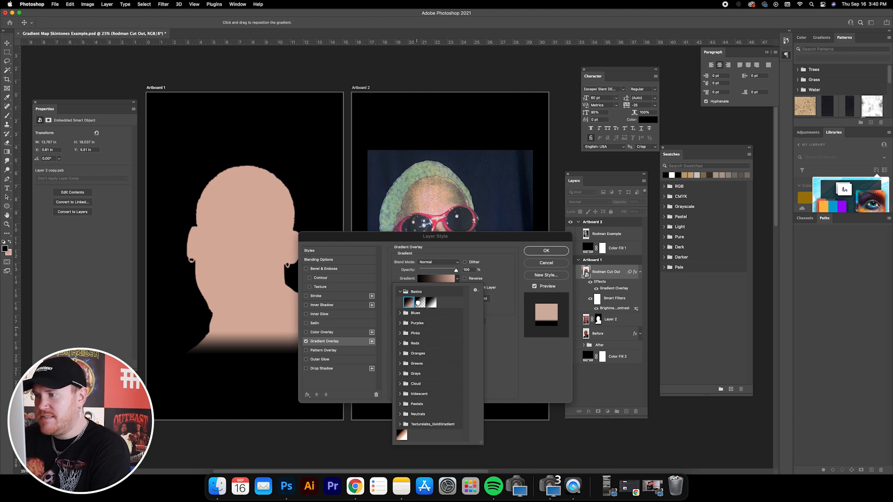
{"action": "left_click", "coordinate": [417, 303]}
{"action": "left_click", "coordinate": [466, 249]}
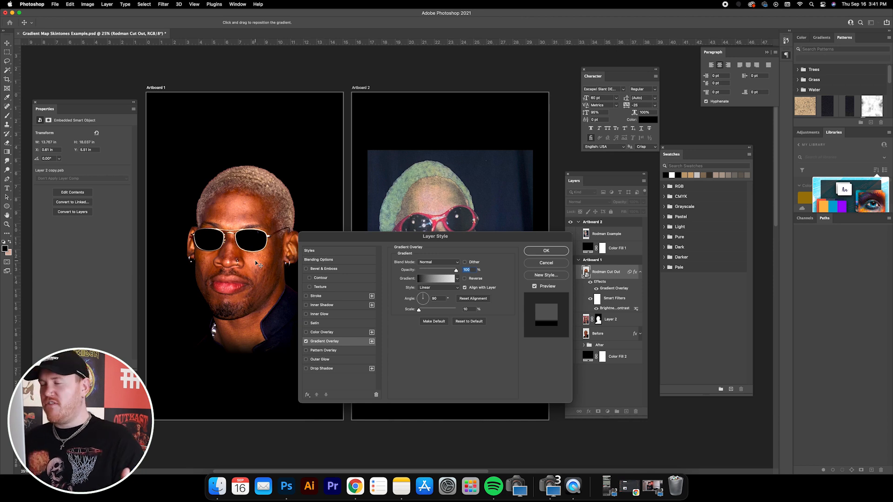
{"action": "left_click", "coordinate": [458, 280]}
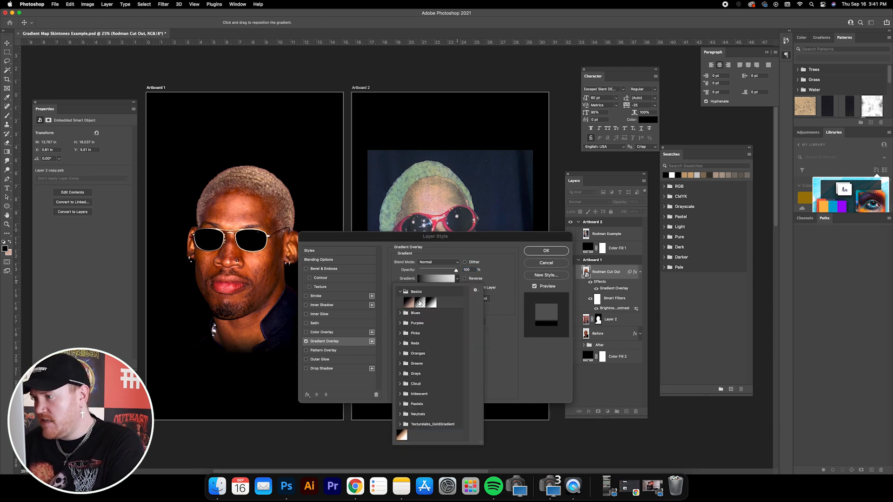
{"action": "left_click", "coordinate": [445, 247]}
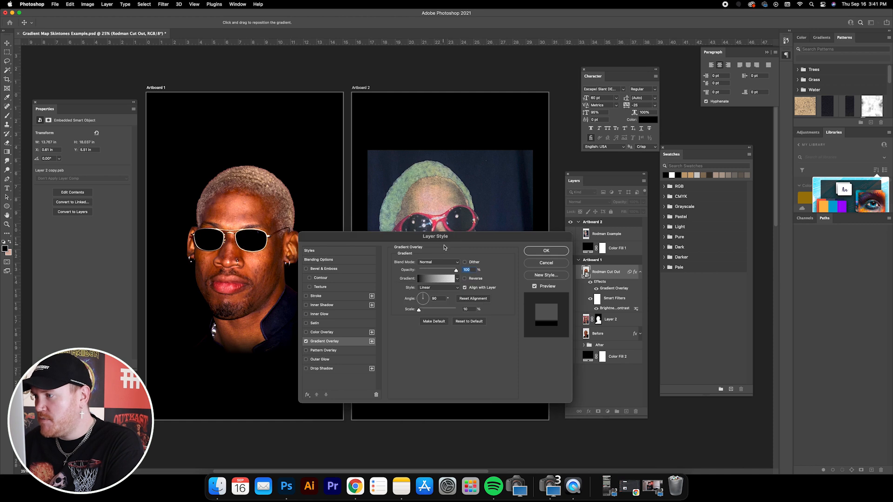
Reposition the gradient overlay so the neck and shoulders fade into black at 10% scale, and apply the layer style
{"action": "left_click", "coordinate": [423, 312]}
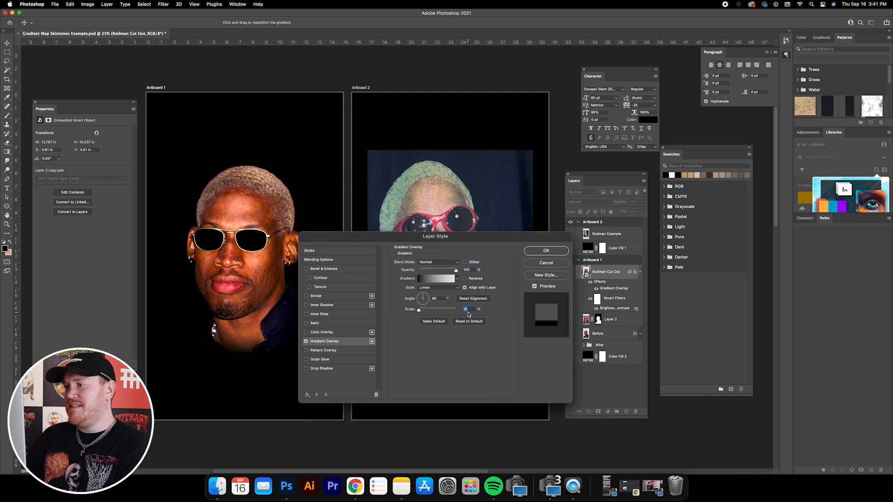
{"action": "left_click_drag", "start_coordinate": [320, 242], "coordinate": [557, 255]}
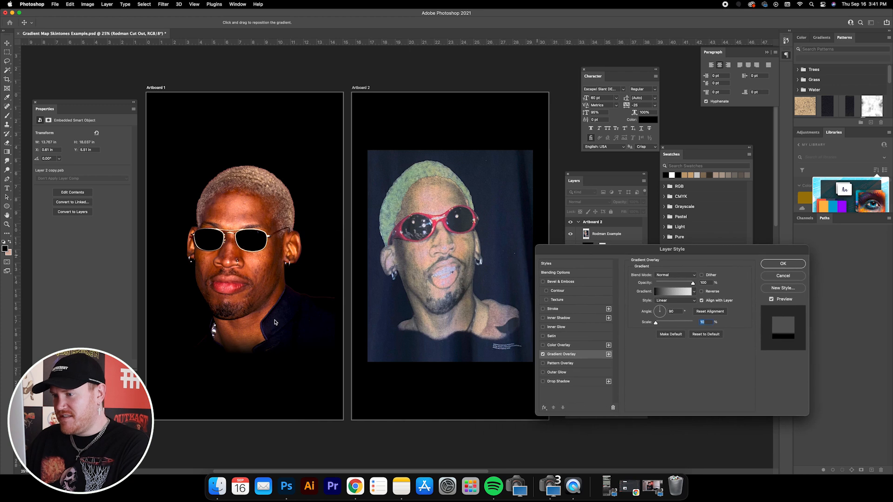
{"action": "mouse_move", "coordinate": [256, 325]}
{"action": "left_mouse_down"}
{"action": "mouse_move", "coordinate": [255, 353]}
{"action": "mouse_move", "coordinate": [254, 328]}
{"action": "left_mouse_up"}
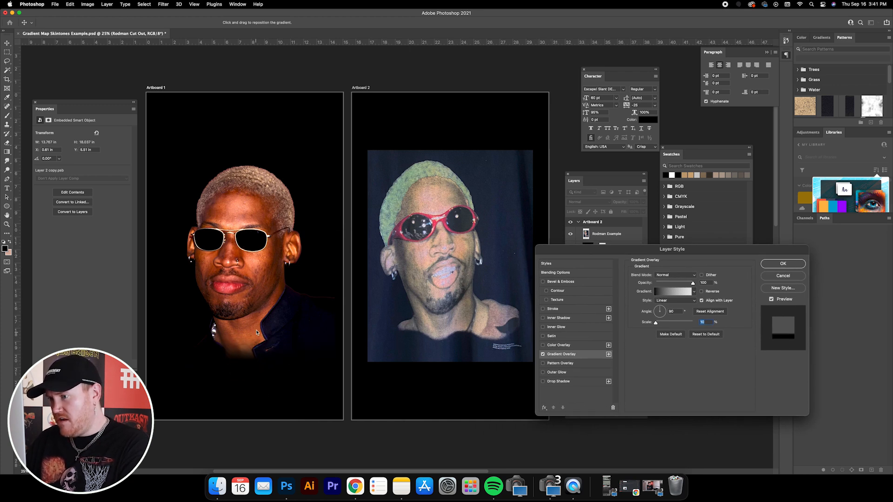
{"action": "left_click_drag", "start_coordinate": [655, 322], "coordinate": [672, 322]}
{"action": "left_click_drag", "start_coordinate": [282, 288], "coordinate": [285, 299]}
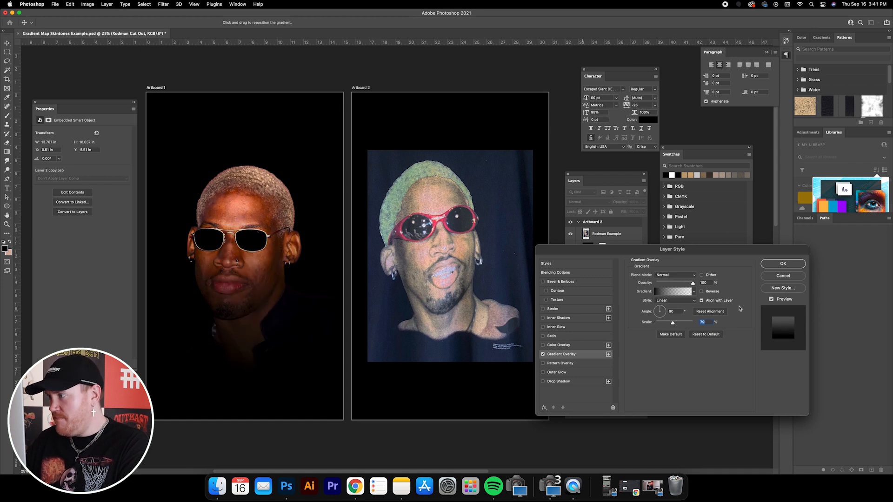
{"action": "left_click_drag", "start_coordinate": [663, 322], "coordinate": [655, 323]}
{"action": "left_click_drag", "start_coordinate": [253, 309], "coordinate": [242, 339]}
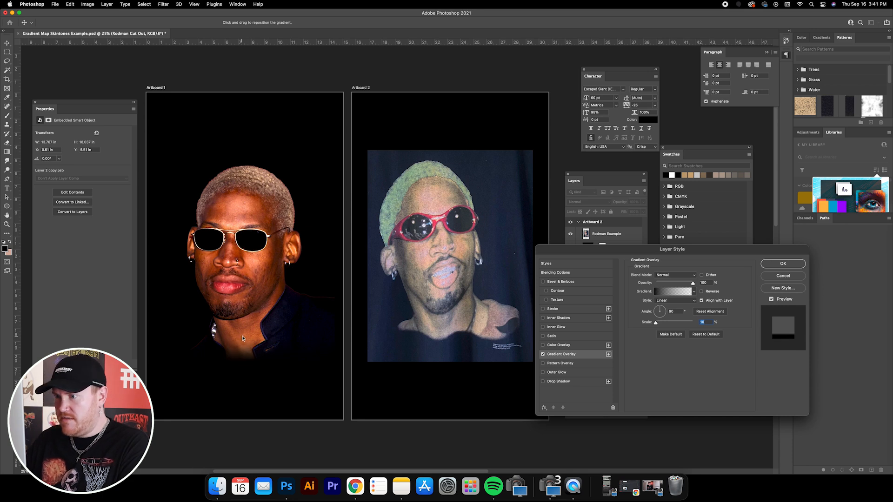
{"action": "left_click", "coordinate": [781, 264]}
Move the Rodman cut-out slightly up and to the left on Artboard 1 and collapse its list of layer effects
{"action": "left_click_drag", "start_coordinate": [243, 241], "coordinate": [236, 233]}
{"action": "left_click", "coordinate": [92, 23]}
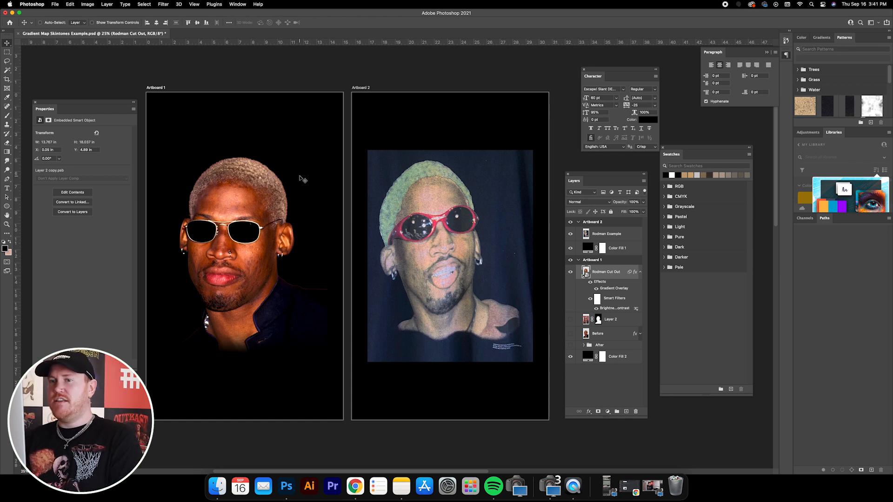
{"action": "left_click", "coordinate": [640, 271]}
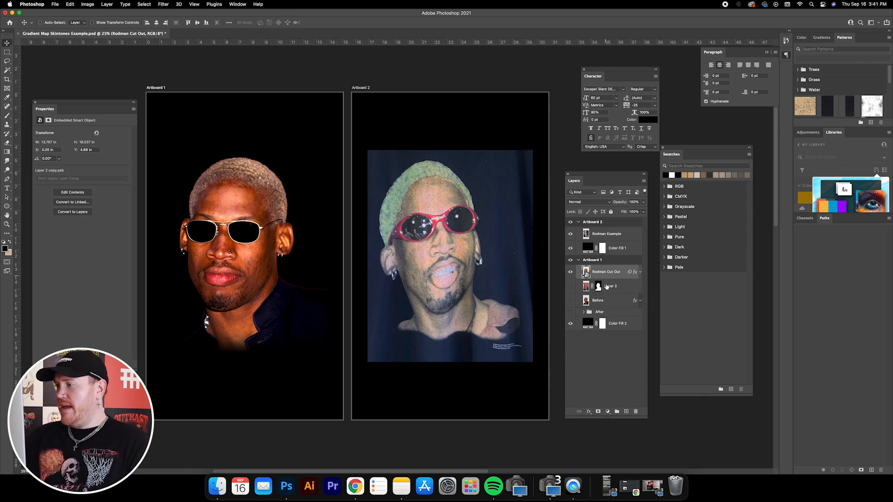
Add a Gradient Map adjustment layer above Rodman Cut Out and clip it to that layer
{"action": "left_click", "coordinate": [610, 415]}
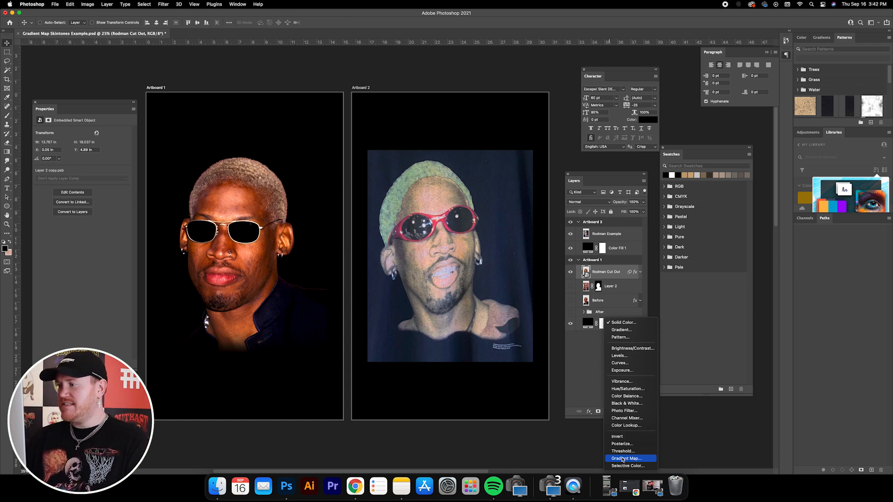
{"action": "left_click", "coordinate": [624, 459]}
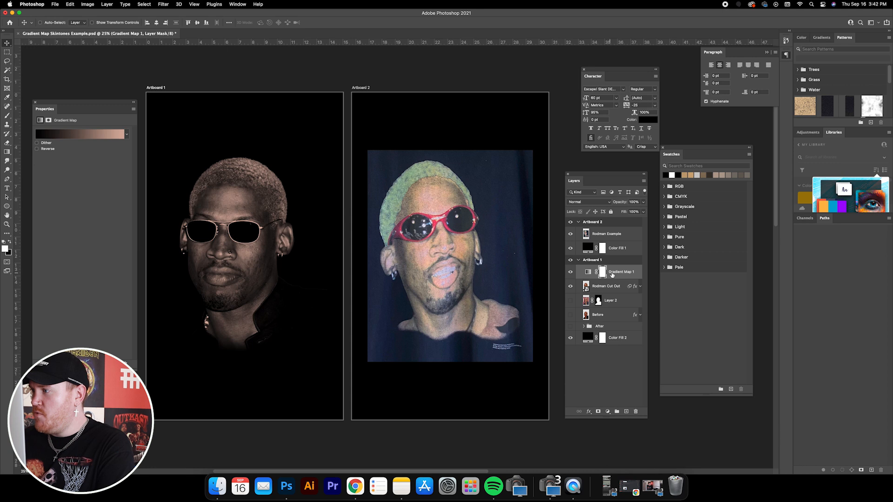
{"action": "right_click", "coordinate": [619, 272]}
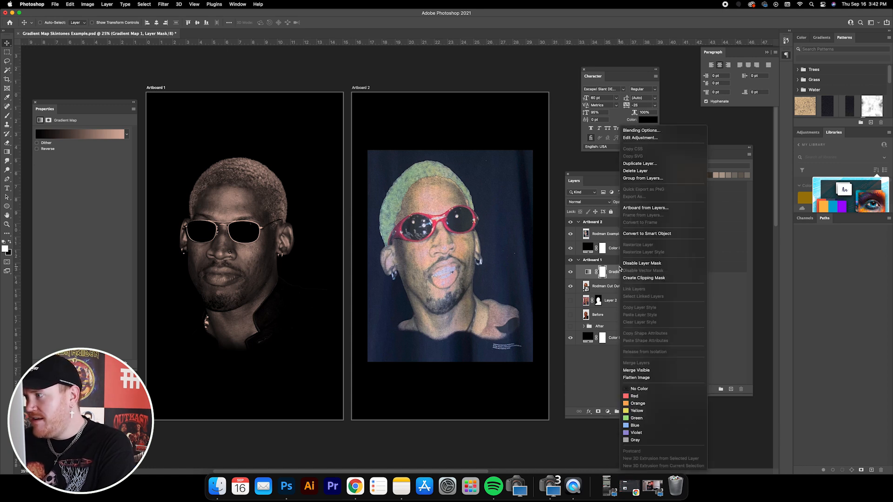
{"action": "left_click", "coordinate": [632, 278]}
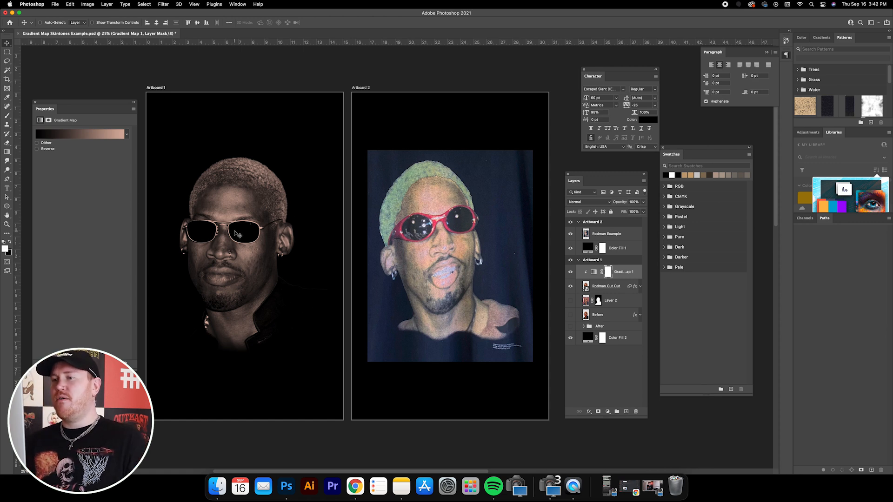
Create a new empty layer above Layer 2 and set the foreground color to red (#ff0000)
{"action": "left_click", "coordinate": [616, 301]}
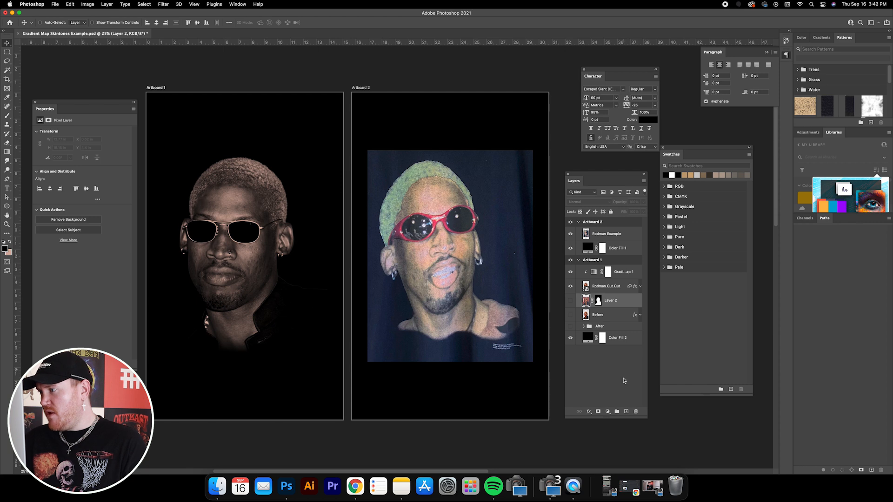
{"action": "left_click", "coordinate": [626, 411]}
{"action": "left_click", "coordinate": [5, 249]}
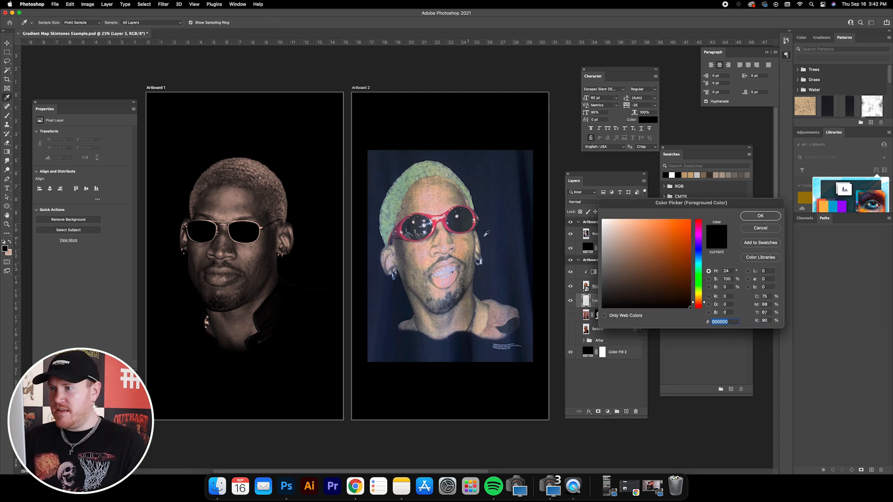
{"action": "left_click_drag", "start_coordinate": [690, 243], "coordinate": [706, 178]}
{"action": "left_click", "coordinate": [751, 216]}
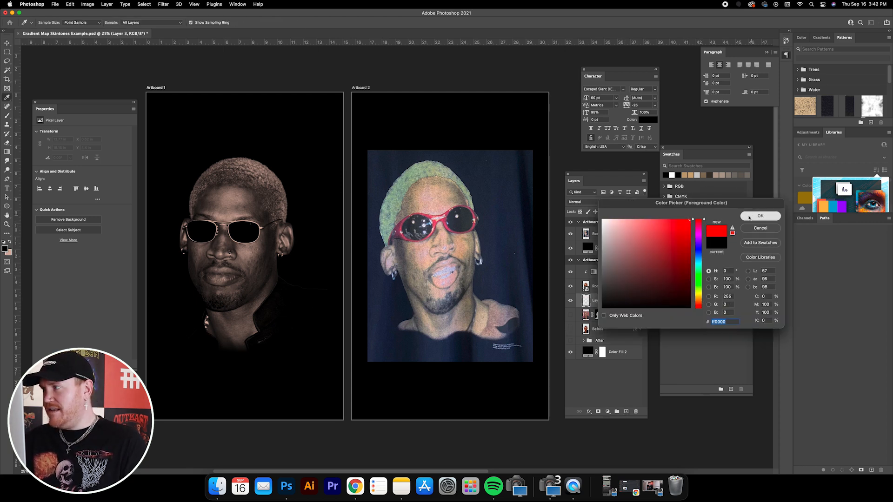
Enlarge the brush and paint loose red strokes around the head on the new layer behind the cut-out
{"action": "left_click", "coordinate": [8, 115]}
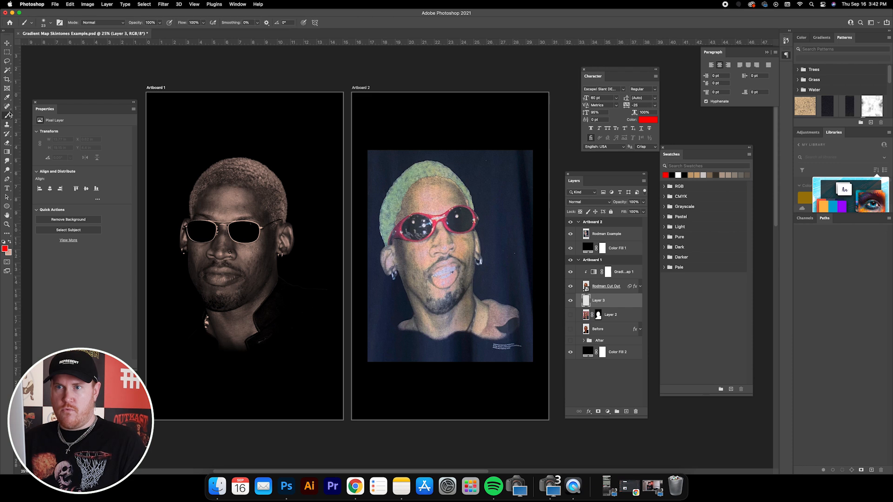
{"action": "left_click", "coordinate": [45, 23]}
{"action": "left_click_drag", "start_coordinate": [54, 45], "coordinate": [60, 45]}
{"action": "mouse_move", "coordinate": [232, 139]}
{"action": "left_mouse_down"}
{"action": "mouse_move", "coordinate": [193, 159]}
{"action": "mouse_move", "coordinate": [182, 233]}
{"action": "left_mouse_up"}
{"action": "mouse_move", "coordinate": [285, 263]}
{"action": "left_mouse_down"}
{"action": "mouse_move", "coordinate": [336, 300]}
{"action": "mouse_move", "coordinate": [248, 334]}
{"action": "left_mouse_up"}
{"action": "mouse_move", "coordinate": [299, 187]}
{"action": "left_mouse_down"}
{"action": "mouse_move", "coordinate": [323, 181]}
{"action": "mouse_move", "coordinate": [198, 303]}
{"action": "left_mouse_up"}
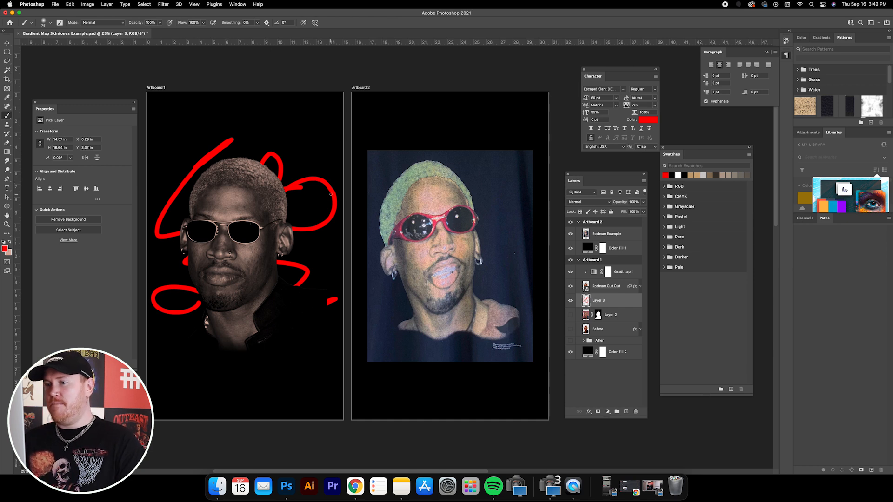
Undo all the red brush strokes on Layer 3
{"action": "key", "text": "super+z"}
{"action": "key", "text": "super+z"}
{"action": "key", "text": "super+z"}
{"action": "key", "text": "super+z"}
{"action": "key", "text": "super+z"}
{"action": "key", "text": "super+z"}
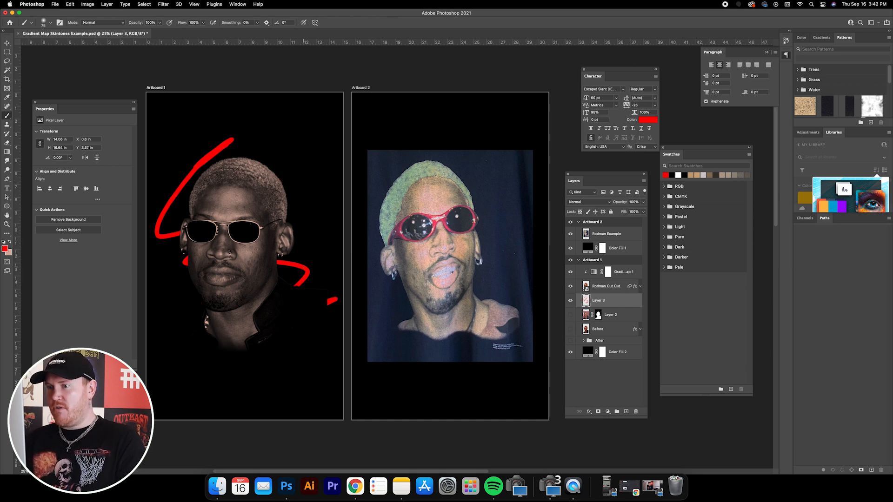
Release the Gradient Map layer's clipping mask
{"action": "left_click", "coordinate": [617, 272]}
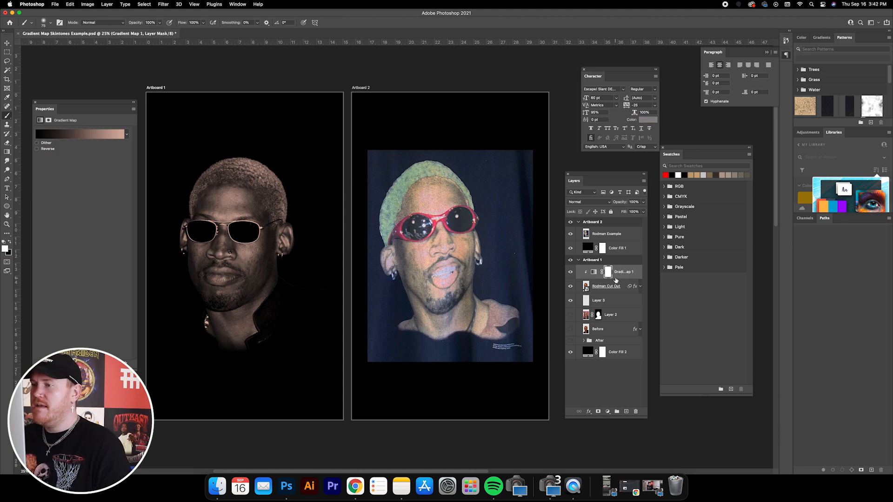
{"action": "right_click", "coordinate": [624, 271]}
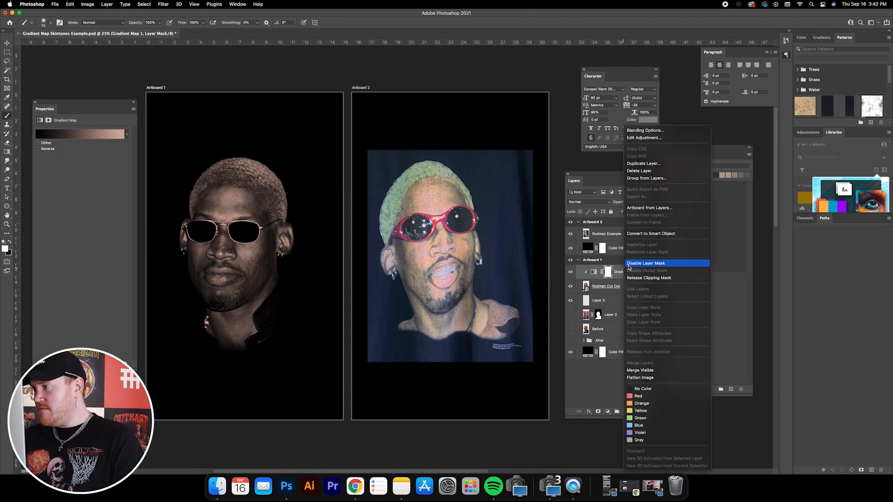
{"action": "left_click", "coordinate": [640, 279]}
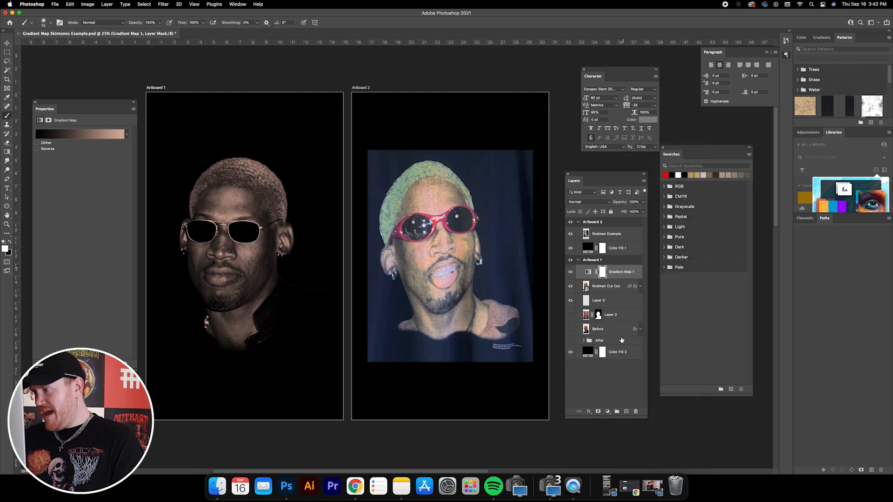
Add a new layer above the Before layer, try a red brush stroke on it, and delete that layer
{"action": "left_click", "coordinate": [614, 329]}
{"action": "left_click", "coordinate": [626, 412]}
{"action": "mouse_move", "coordinate": [305, 172]}
{"action": "left_mouse_down"}
{"action": "mouse_move", "coordinate": [179, 177]}
{"action": "mouse_move", "coordinate": [156, 207]}
{"action": "left_mouse_up"}
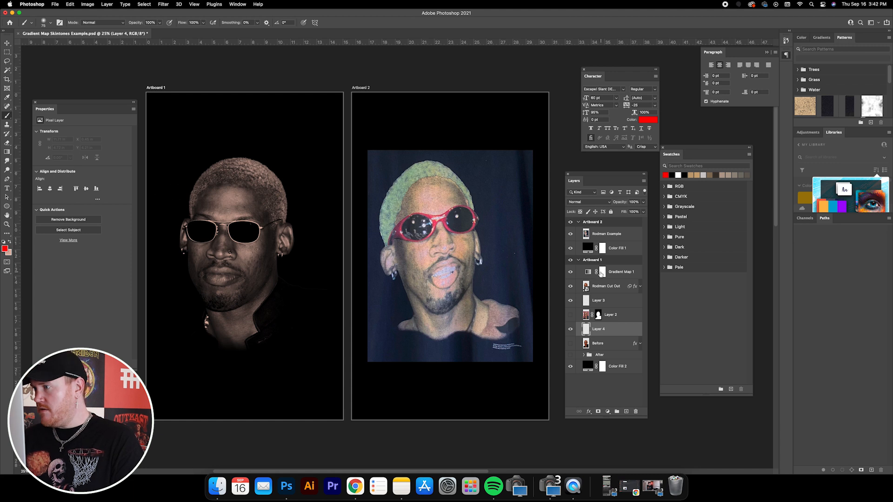
{"action": "key", "text": "BackSpace"}
Clip the Gradient Map layer to Rodman Cut Out again
{"action": "left_click", "coordinate": [619, 273]}
{"action": "right_click", "coordinate": [621, 270]}
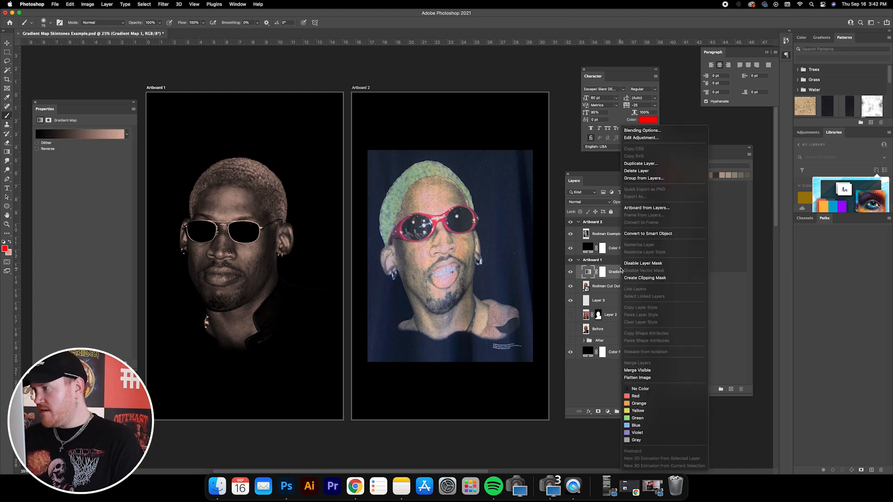
{"action": "left_click", "coordinate": [628, 278]}
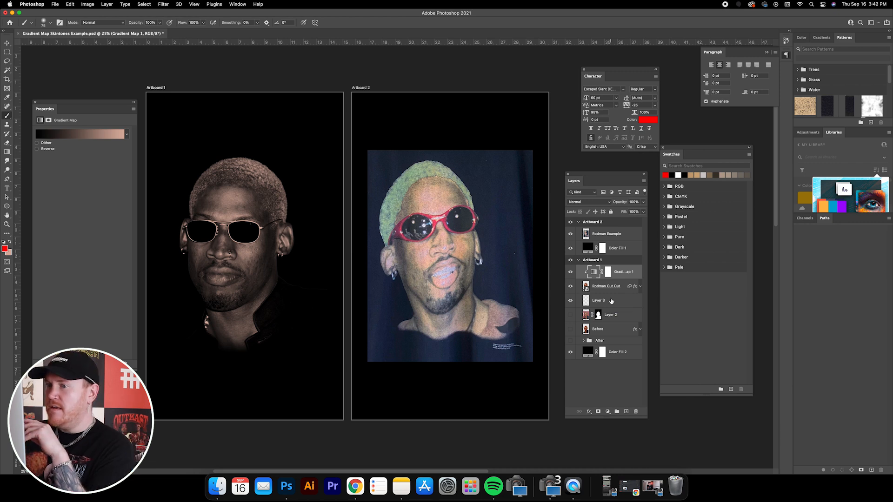
Open the Gradient Map's gradient for editing and recolour its 100% end stop to pale cool grey d6dada
{"action": "left_click_drag", "start_coordinate": [85, 105], "coordinate": [85, 116]}
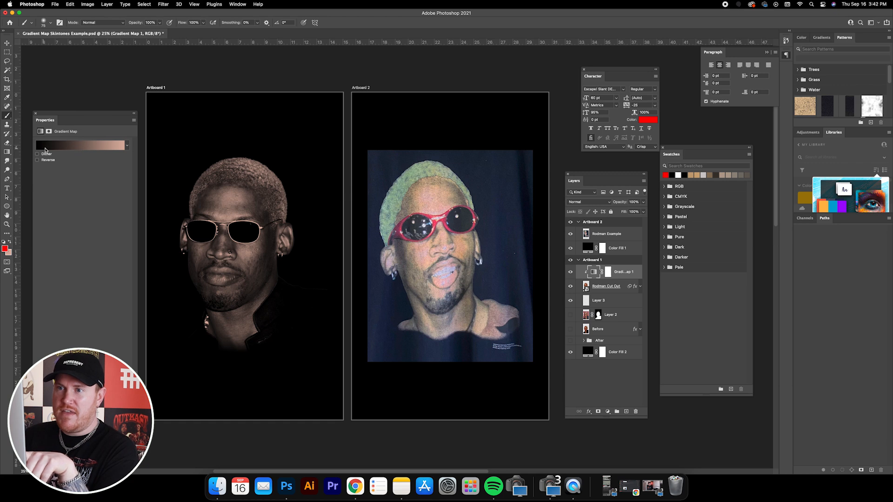
{"action": "left_click", "coordinate": [81, 148]}
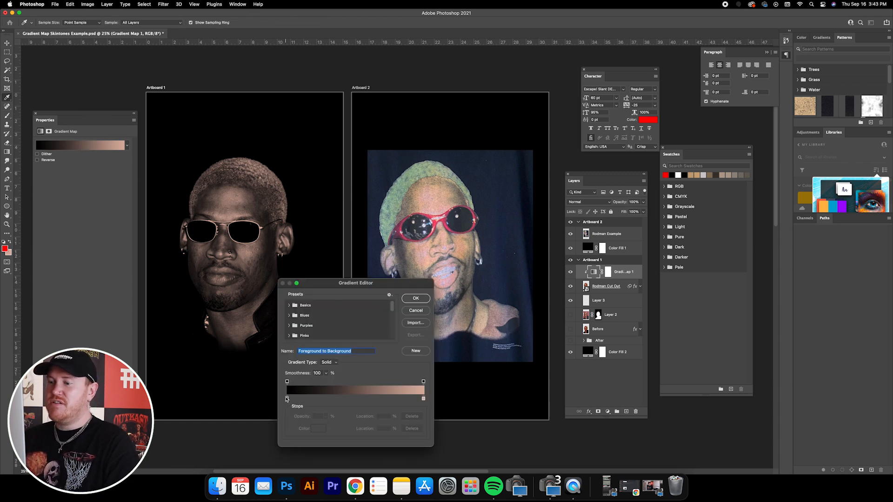
{"action": "left_click_drag", "start_coordinate": [321, 286], "coordinate": [307, 298]}
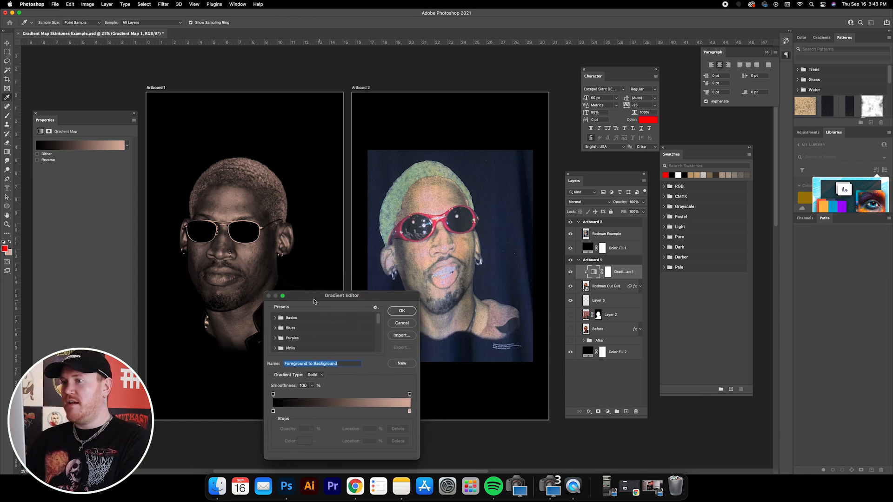
{"action": "left_click", "coordinate": [273, 412]}
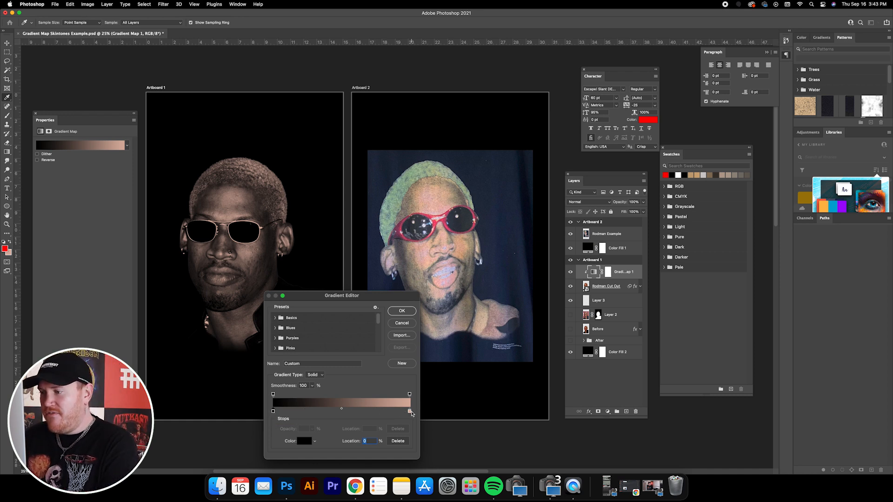
{"action": "double_click", "coordinate": [409, 411]}
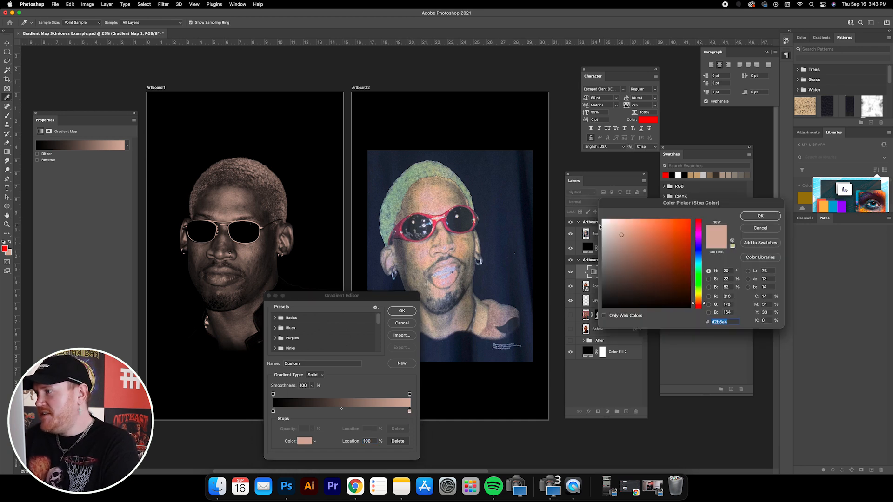
{"action": "left_click_drag", "start_coordinate": [615, 232], "coordinate": [607, 230]}
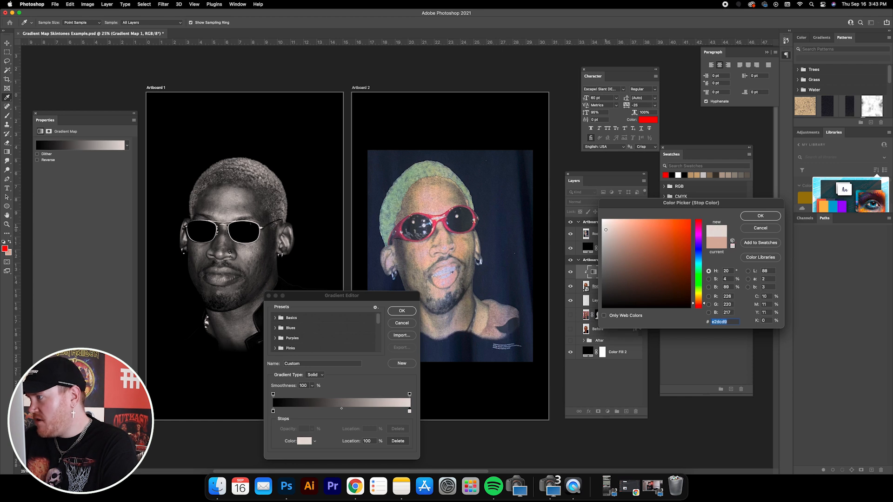
{"action": "left_click", "coordinate": [697, 265]}
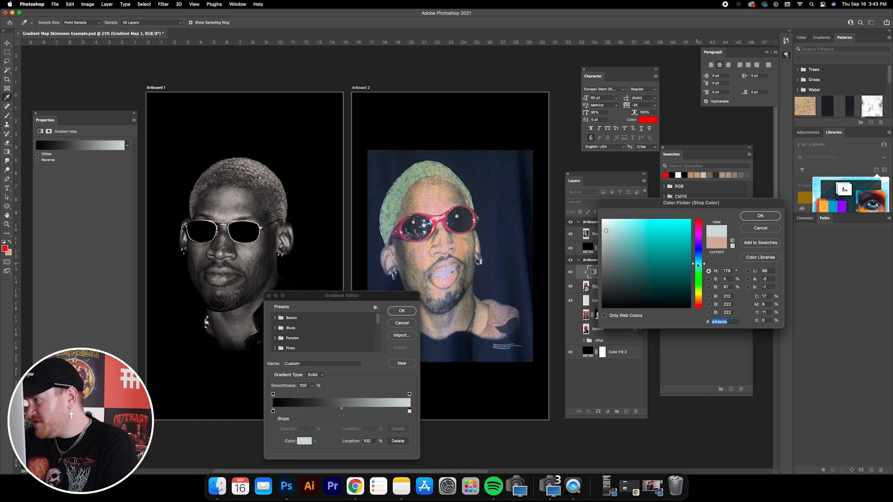
{"action": "left_click", "coordinate": [698, 265]}
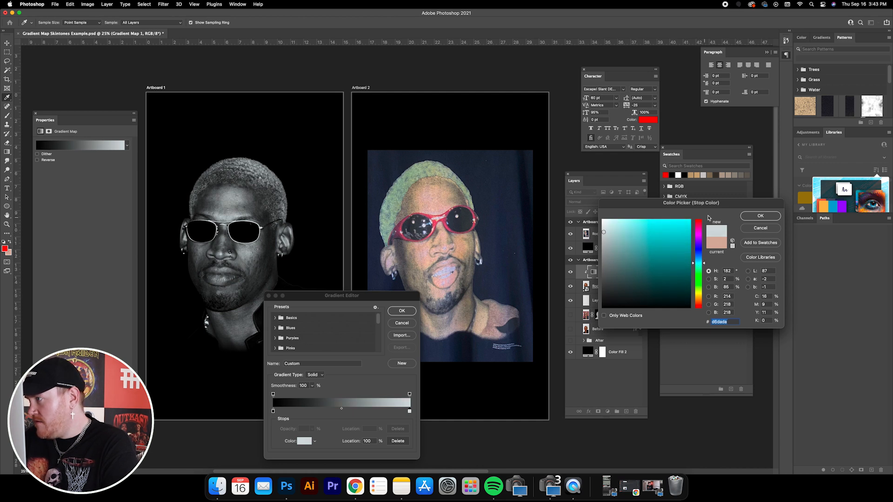
{"action": "left_click", "coordinate": [755, 217]}
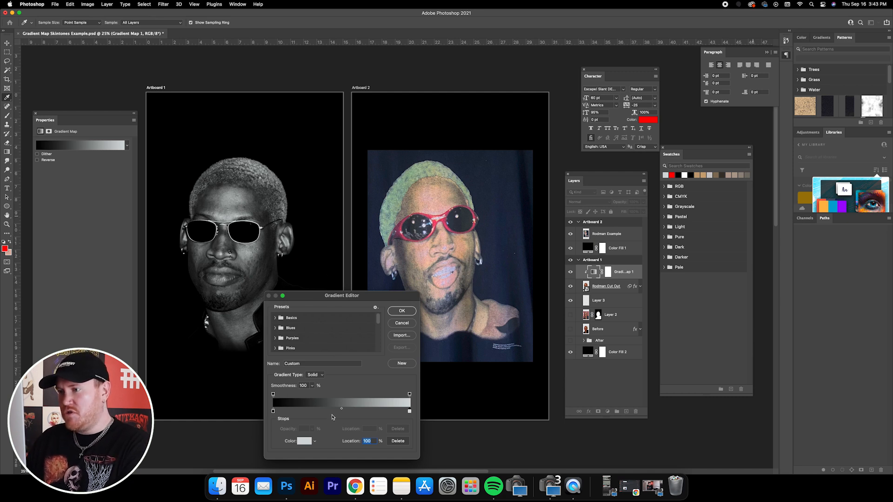
Add a colour stop at 20% and give it a dark reddish brown, hex 3b2518
{"action": "left_click", "coordinate": [301, 411]}
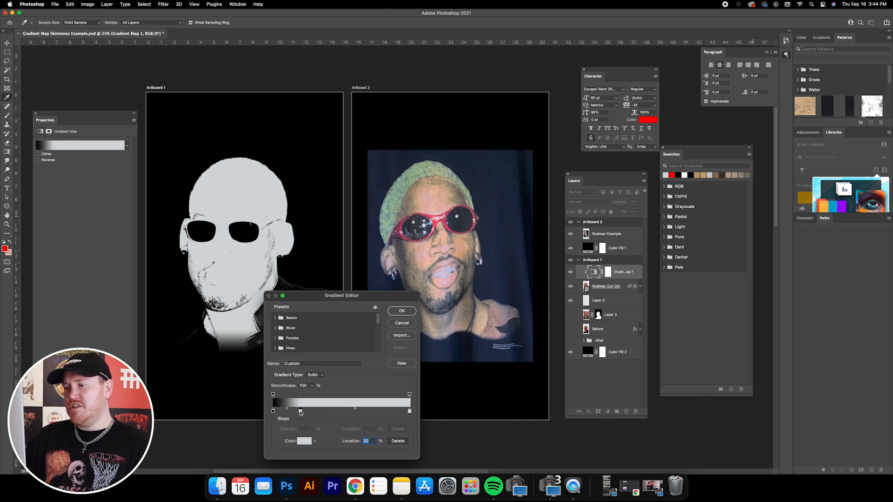
{"action": "double_click", "coordinate": [300, 411]}
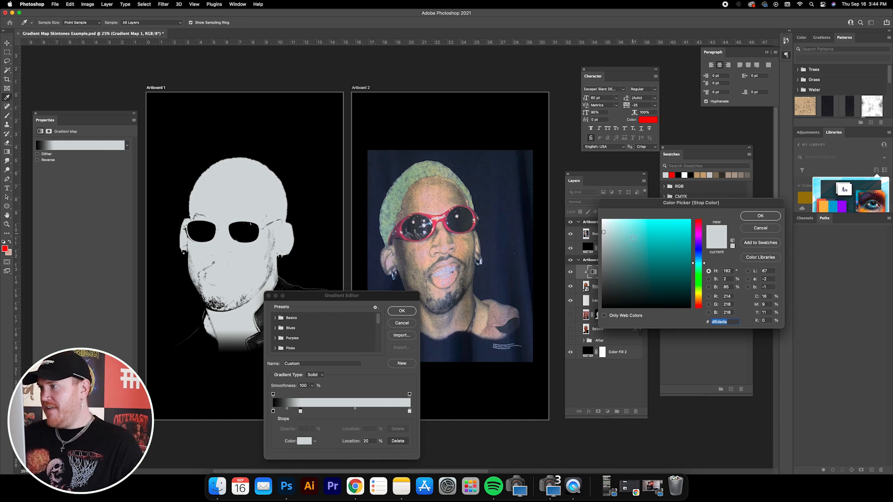
{"action": "mouse_move", "coordinate": [651, 244]}
{"action": "left_mouse_down"}
{"action": "mouse_move", "coordinate": [652, 265]}
{"action": "mouse_move", "coordinate": [664, 279]}
{"action": "mouse_move", "coordinate": [649, 290]}
{"action": "mouse_move", "coordinate": [642, 278]}
{"action": "left_mouse_up"}
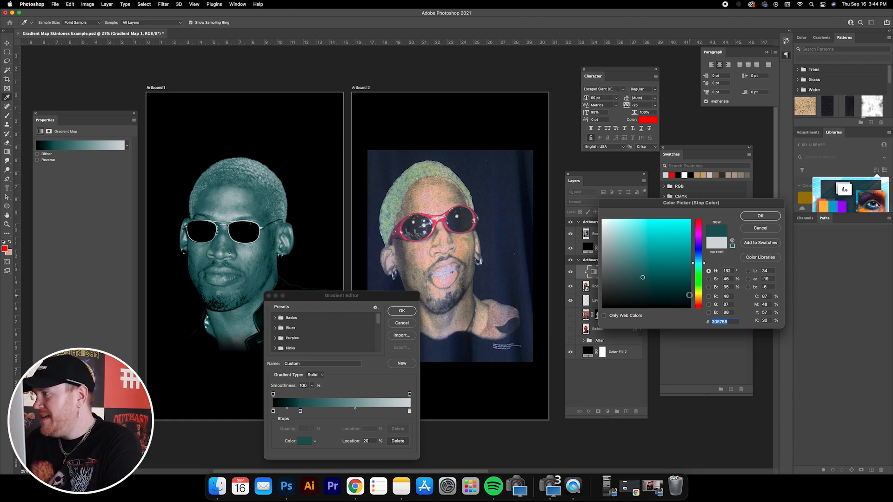
{"action": "left_click", "coordinate": [698, 301]}
{"action": "mouse_move", "coordinate": [643, 279]}
{"action": "left_mouse_down"}
{"action": "mouse_move", "coordinate": [645, 292]}
{"action": "mouse_move", "coordinate": [654, 287]}
{"action": "left_mouse_up"}
{"action": "left_click", "coordinate": [699, 302]}
{"action": "left_click", "coordinate": [653, 289]}
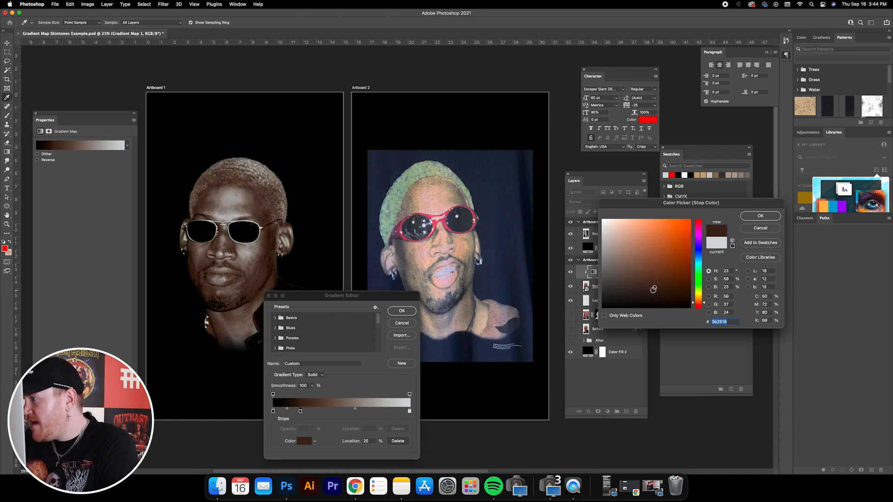
Shift the 20% stop's hue toward yellow and reduce its saturation to get a muted olive brown, hex 3c3320
{"action": "left_click_drag", "start_coordinate": [702, 304], "coordinate": [701, 302]}
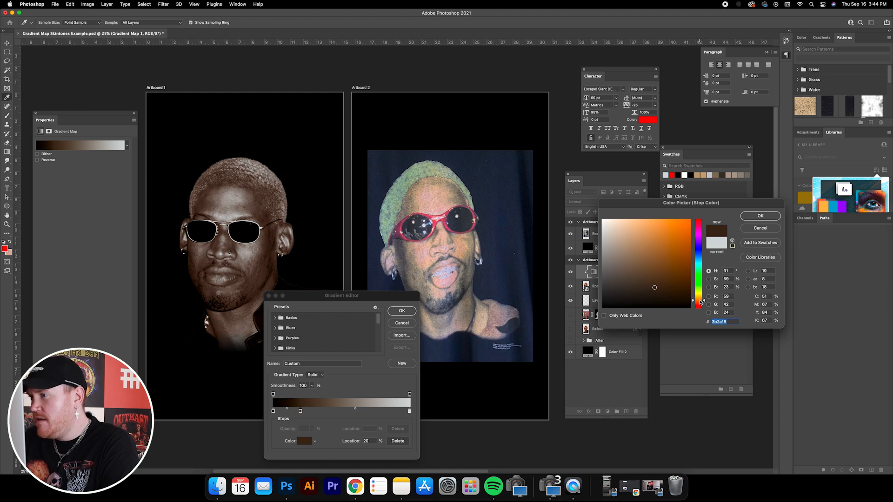
{"action": "left_click_drag", "start_coordinate": [701, 302], "coordinate": [700, 299]}
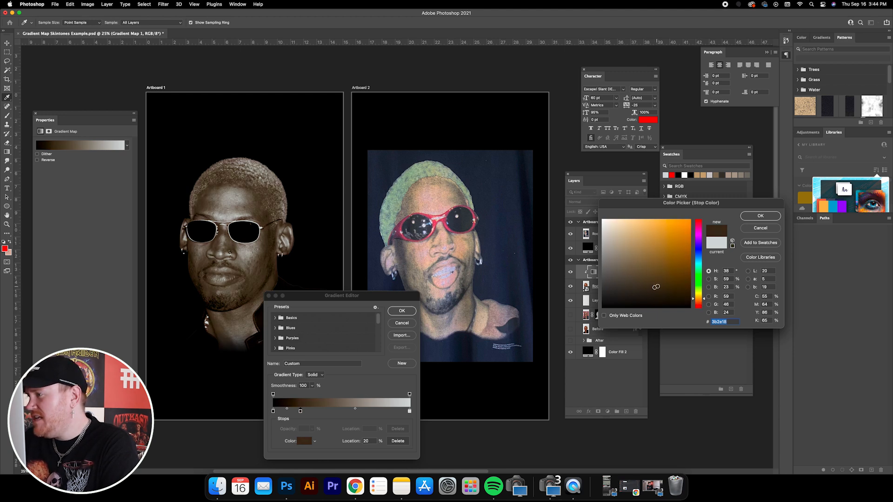
{"action": "left_click", "coordinate": [655, 277]}
{"action": "mouse_move", "coordinate": [655, 277]}
{"action": "left_mouse_down"}
{"action": "mouse_move", "coordinate": [668, 283]}
{"action": "mouse_move", "coordinate": [641, 267]}
{"action": "mouse_move", "coordinate": [631, 276]}
{"action": "mouse_move", "coordinate": [674, 271]}
{"action": "mouse_move", "coordinate": [644, 287]}
{"action": "left_mouse_up"}
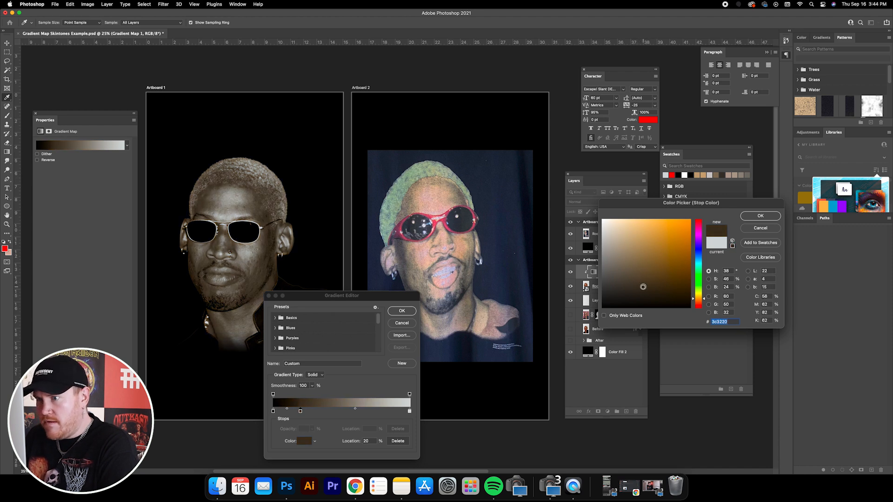
{"action": "left_click_drag", "start_coordinate": [703, 300], "coordinate": [702, 299]}
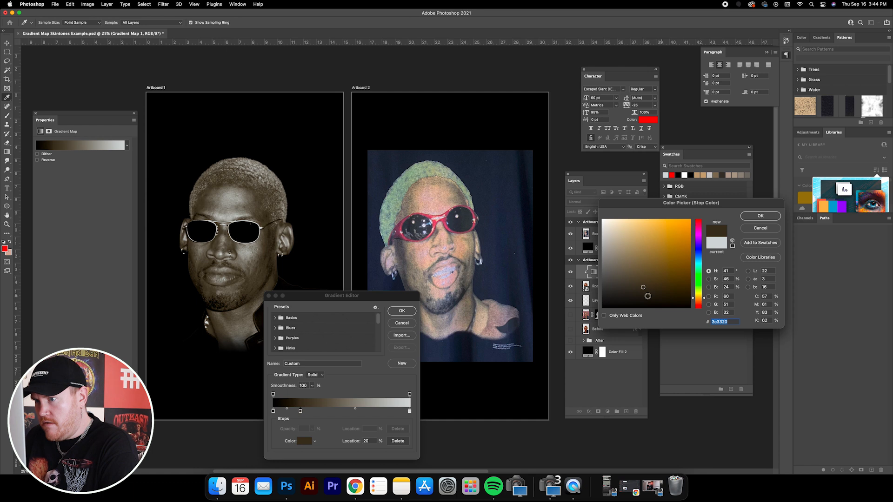
{"action": "left_click_drag", "start_coordinate": [642, 288], "coordinate": [643, 287]}
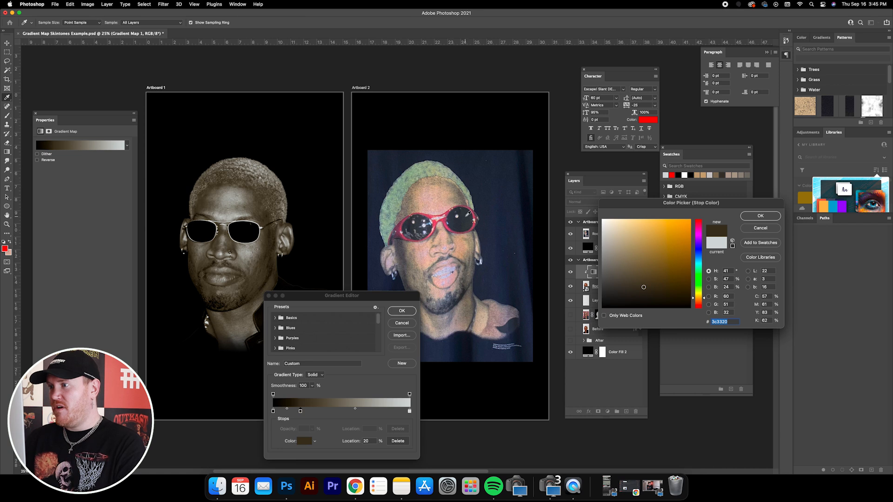
Warm the 20% stop back to a dark brown with a hue of 31° and accept the colour
{"action": "left_click", "coordinate": [699, 300]}
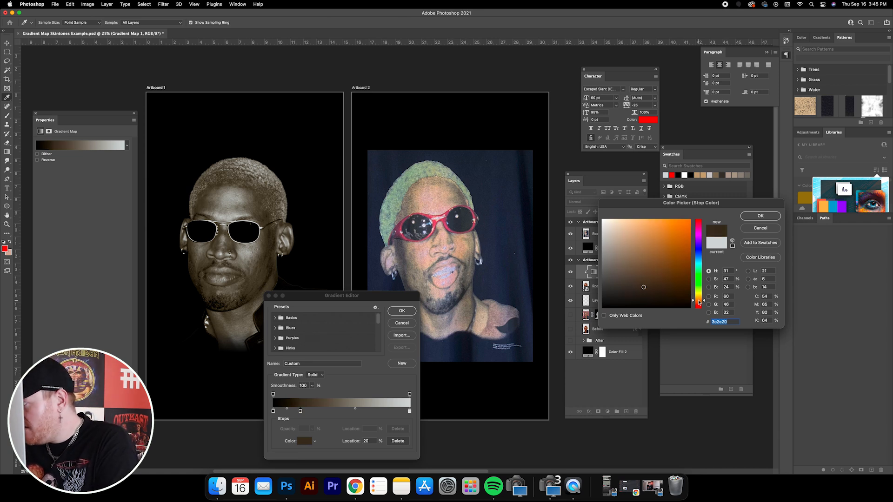
{"action": "left_click", "coordinate": [646, 287]}
{"action": "left_click", "coordinate": [646, 286]}
{"action": "left_click", "coordinate": [645, 286]}
{"action": "left_click", "coordinate": [644, 286]}
{"action": "left_click", "coordinate": [758, 216]}
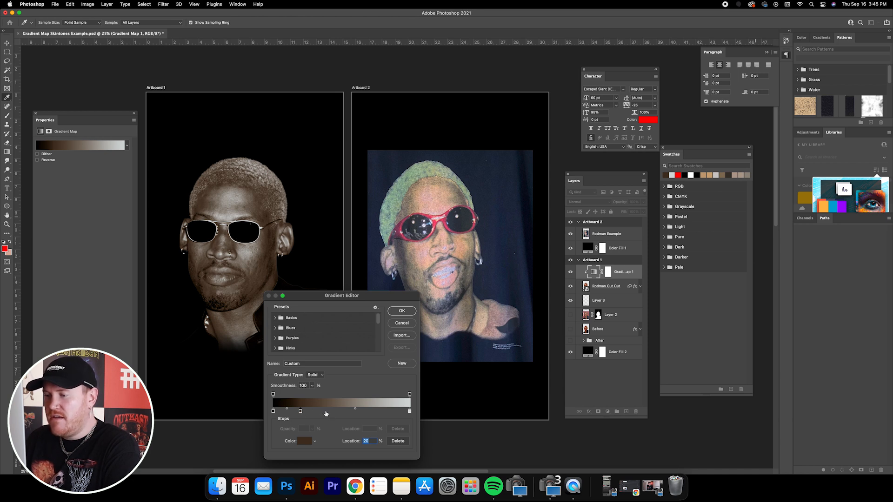
Add a colour stop at 39% and colour it a warm medium brown with a hue of 31°
{"action": "left_click", "coordinate": [325, 413]}
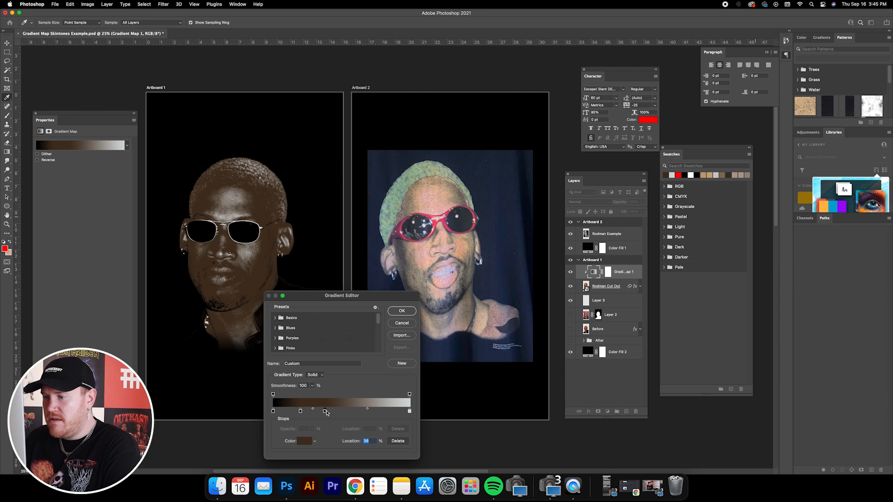
{"action": "left_click_drag", "start_coordinate": [324, 413], "coordinate": [327, 413]}
{"action": "double_click", "coordinate": [327, 412]}
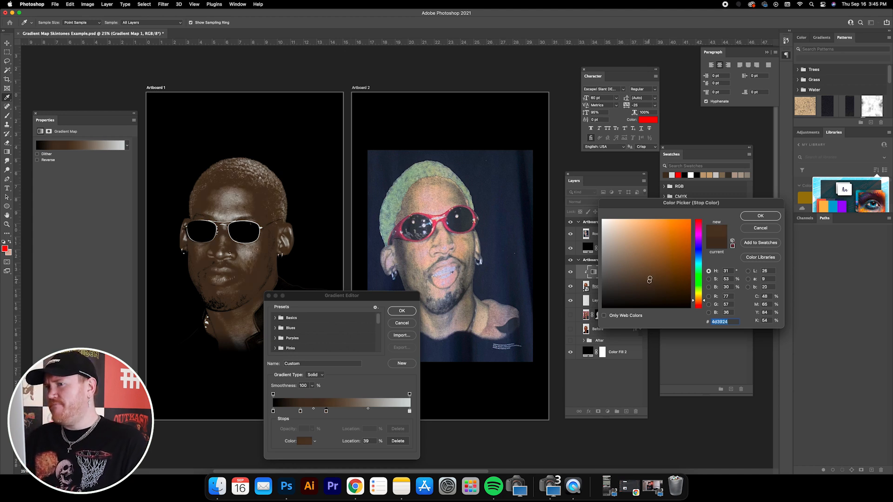
{"action": "left_click", "coordinate": [648, 271]}
{"action": "left_click_drag", "start_coordinate": [647, 270], "coordinate": [642, 260]}
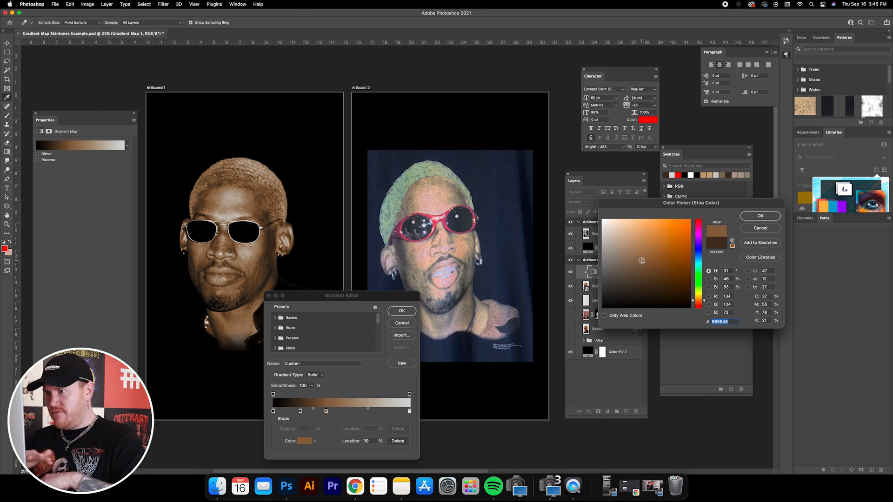
{"action": "left_click_drag", "start_coordinate": [642, 260], "coordinate": [646, 252]}
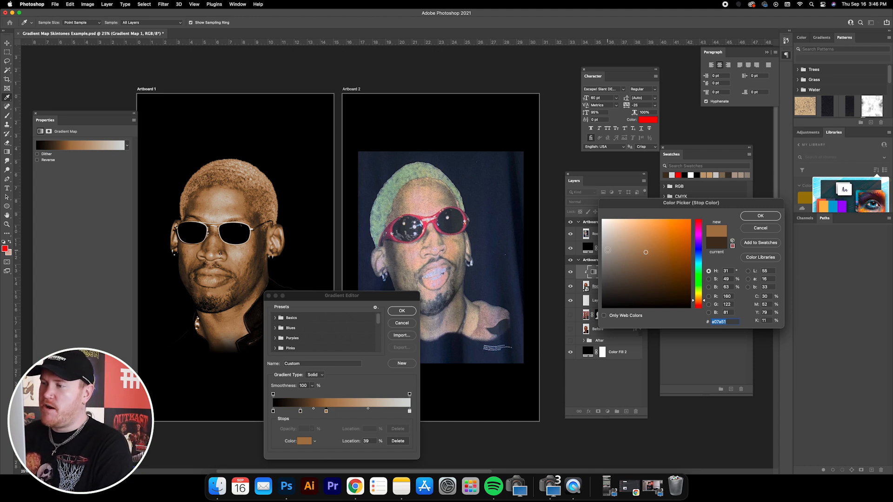
{"action": "left_click", "coordinate": [648, 252]}
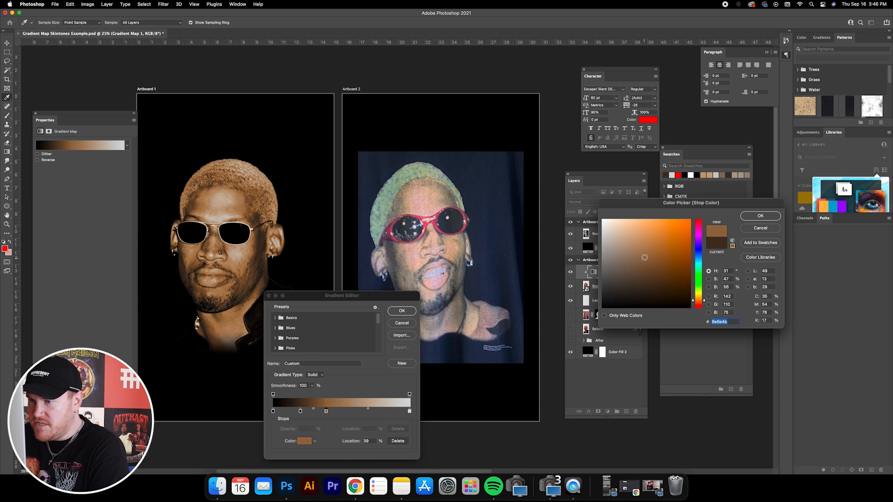
{"action": "left_click", "coordinate": [645, 250]}
{"action": "left_click_drag", "start_coordinate": [645, 250], "coordinate": [640, 254]}
{"action": "left_click", "coordinate": [760, 216]}
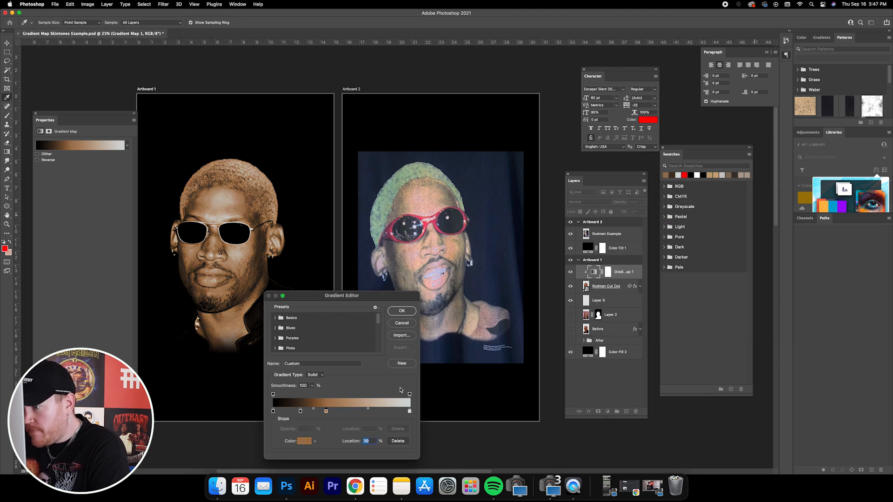
Add a colour stop at 73% and colour it light peach, hex e7c398
{"action": "left_click", "coordinate": [372, 412]}
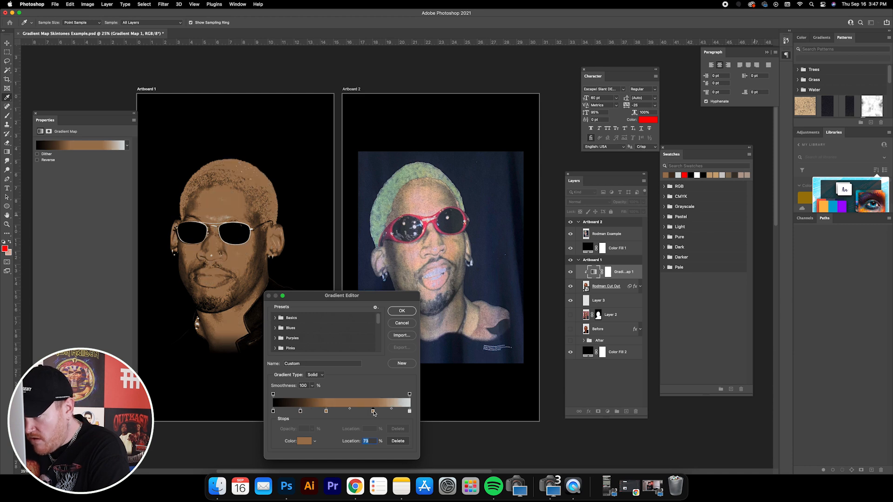
{"action": "double_click", "coordinate": [373, 412]}
{"action": "left_click_drag", "start_coordinate": [701, 297], "coordinate": [701, 299]}
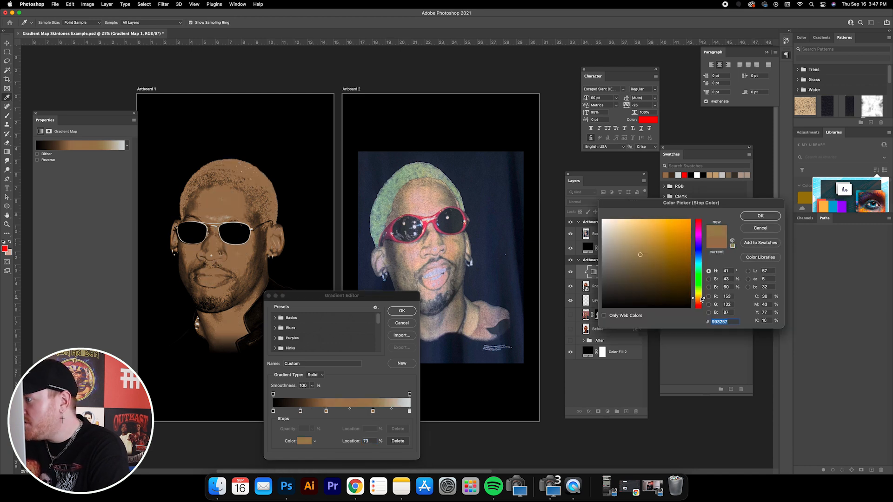
{"action": "left_click_drag", "start_coordinate": [638, 257], "coordinate": [638, 239]}
{"action": "left_click_drag", "start_coordinate": [701, 297], "coordinate": [701, 300]}
{"action": "left_click_drag", "start_coordinate": [642, 238], "coordinate": [630, 226]}
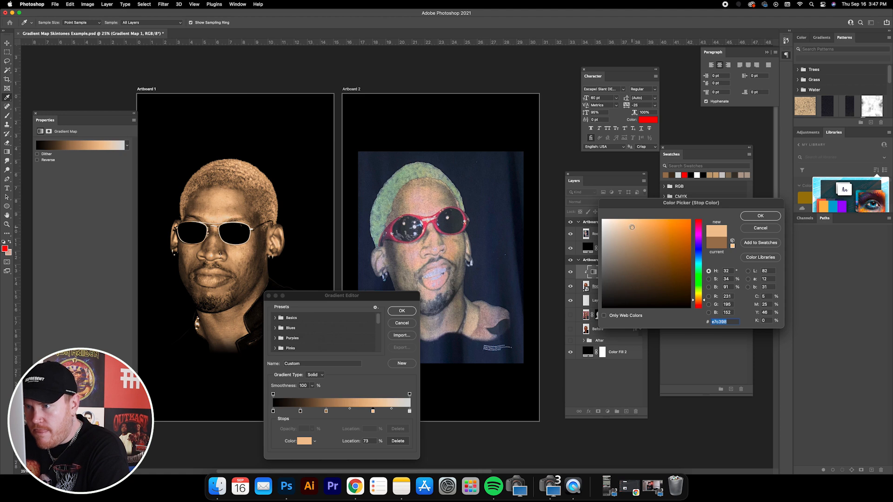
{"action": "left_click", "coordinate": [760, 216]}
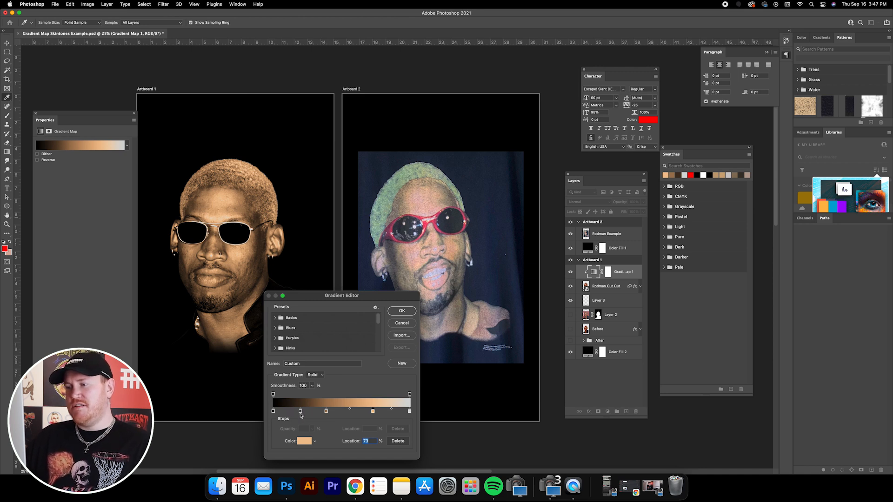
Shift the dark brown stop slightly toward the black end of the gradient
{"action": "left_click", "coordinate": [300, 412]}
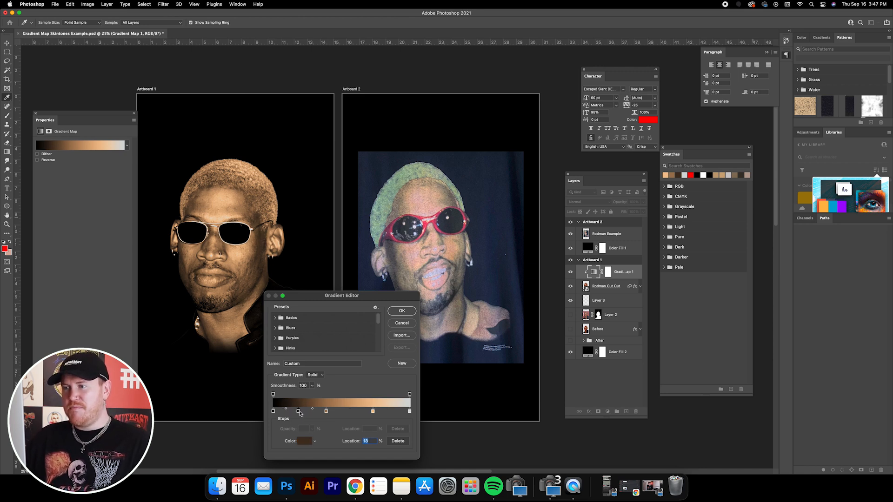
{"action": "mouse_move", "coordinate": [301, 412]}
{"action": "left_mouse_down"}
{"action": "mouse_move", "coordinate": [324, 412]}
{"action": "mouse_move", "coordinate": [291, 412]}
{"action": "left_mouse_up"}
{"action": "left_click", "coordinate": [294, 412]}
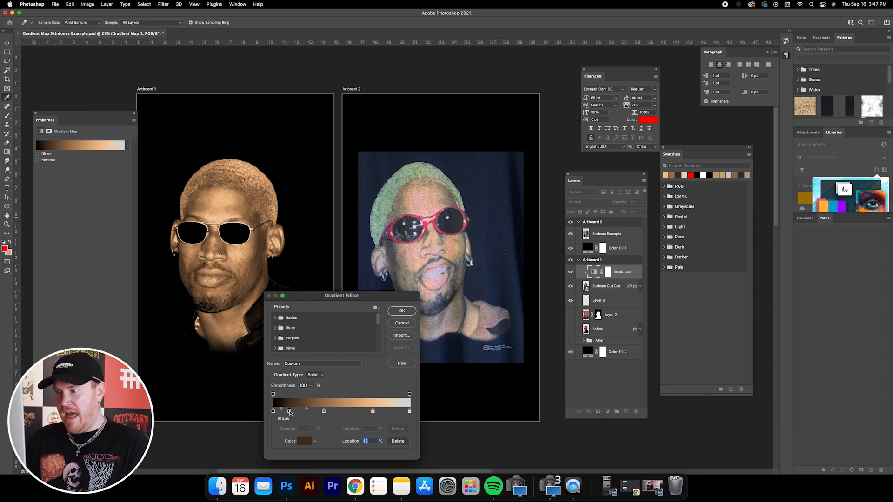
{"action": "mouse_move", "coordinate": [289, 412]}
{"action": "left_mouse_down"}
{"action": "mouse_move", "coordinate": [356, 412]}
{"action": "mouse_move", "coordinate": [296, 413]}
{"action": "left_mouse_up"}
Shift the medium brown stop toward the light end, move the peach stop to 79%, and select the grey end stop
{"action": "left_click_drag", "start_coordinate": [356, 413], "coordinate": [344, 412]}
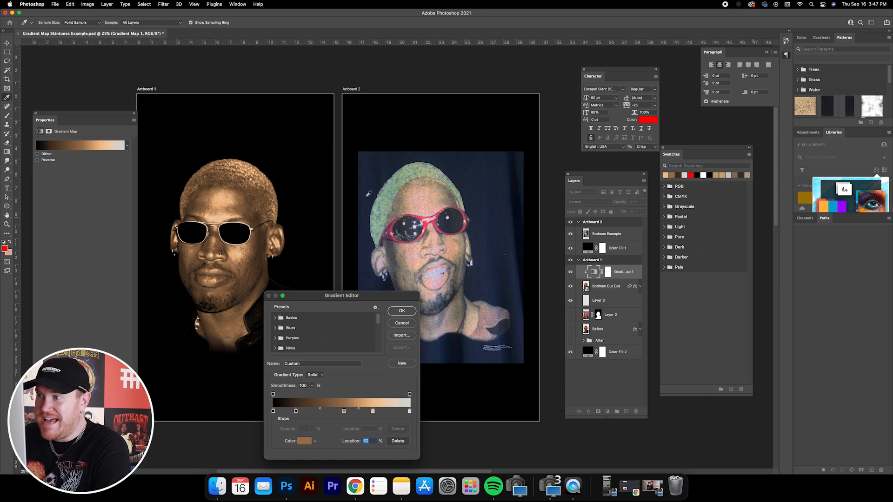
{"action": "left_click_drag", "start_coordinate": [344, 412], "coordinate": [387, 414]}
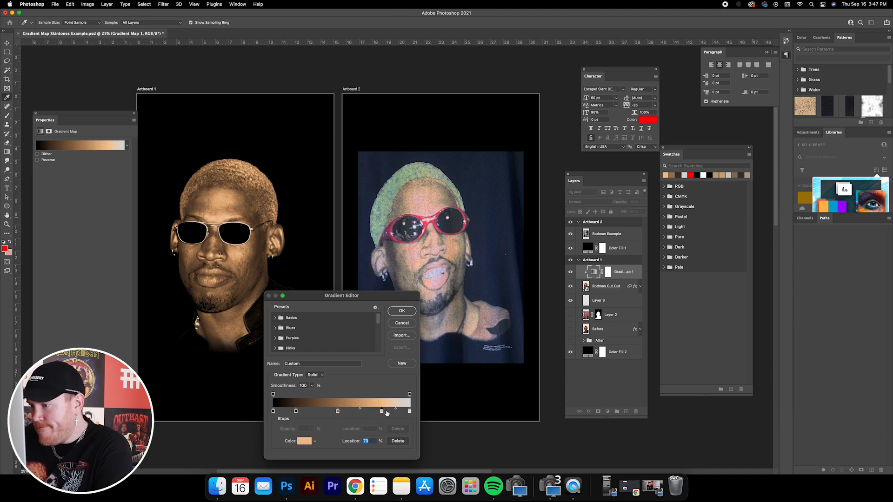
{"action": "left_click", "coordinate": [410, 412]}
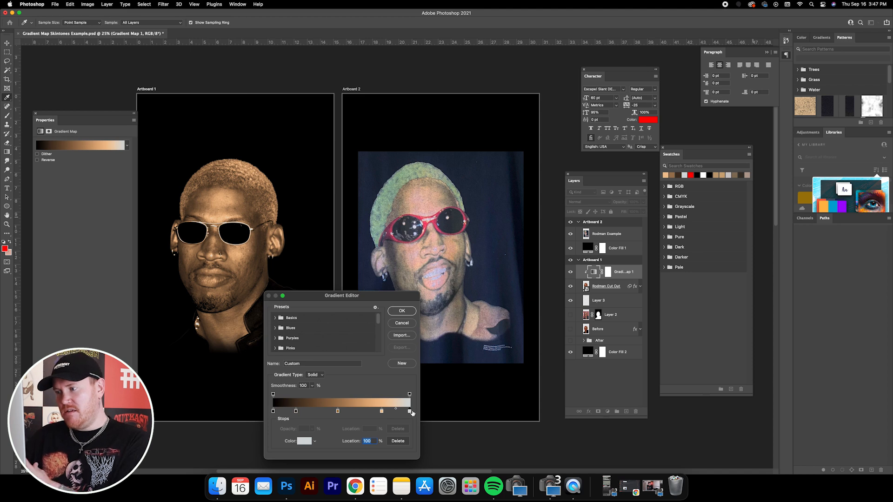
Move the medium brown stop to about 42% and the dark brown stop to 21%, and apply the edited gradient
{"action": "left_click_drag", "start_coordinate": [381, 413], "coordinate": [333, 414]}
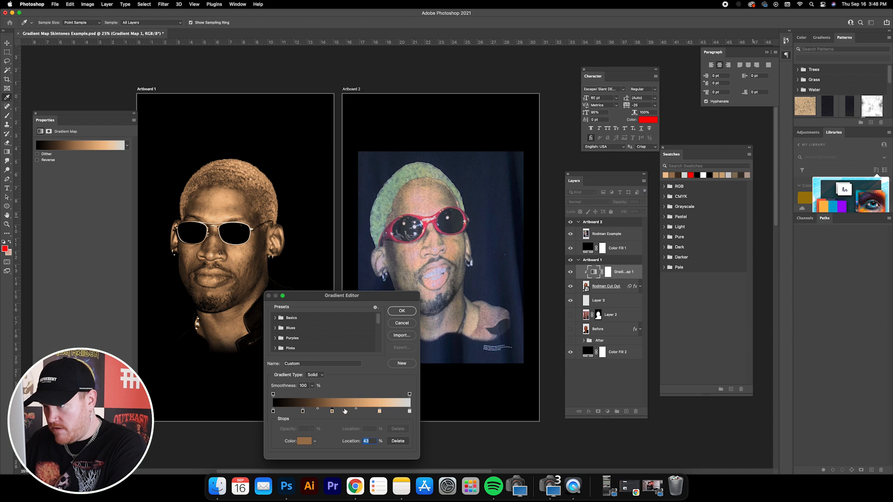
{"action": "left_click_drag", "start_coordinate": [380, 412], "coordinate": [302, 413]}
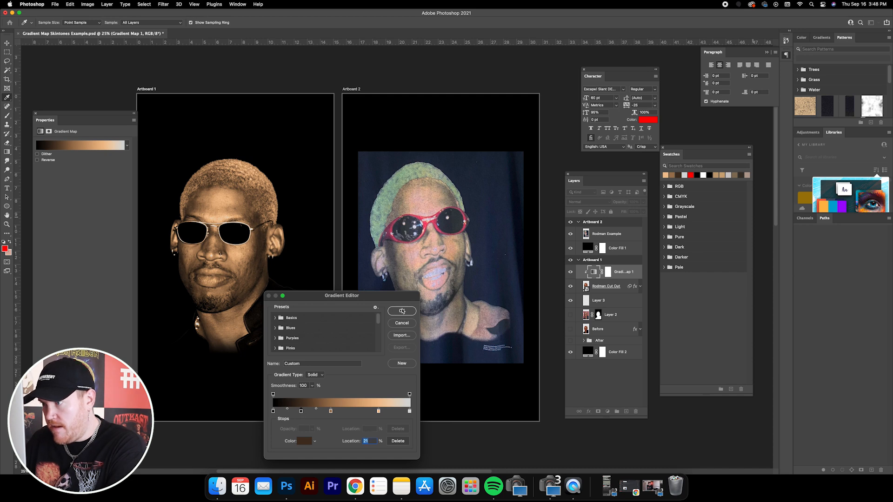
{"action": "left_click", "coordinate": [401, 311]}
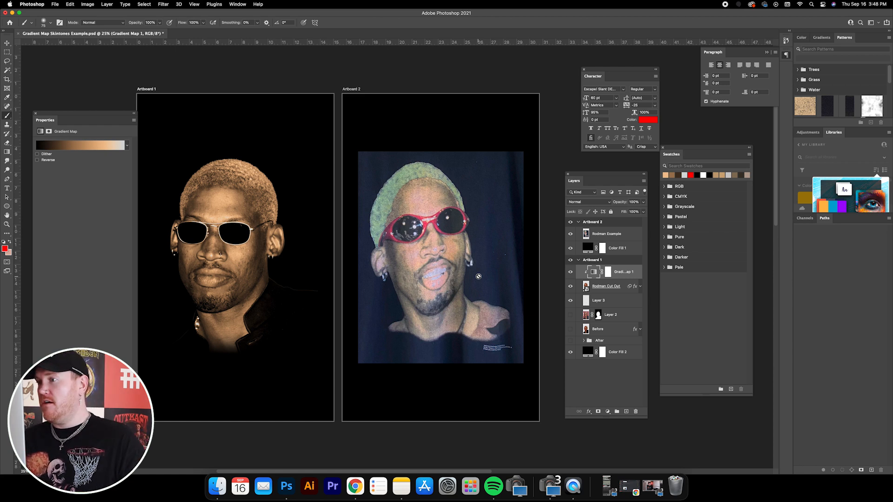
Select the Rodman Cut Out layer and activate the standard Lasso tool for work on the enlarged portrait
{"action": "key", "text": "super+equal"}
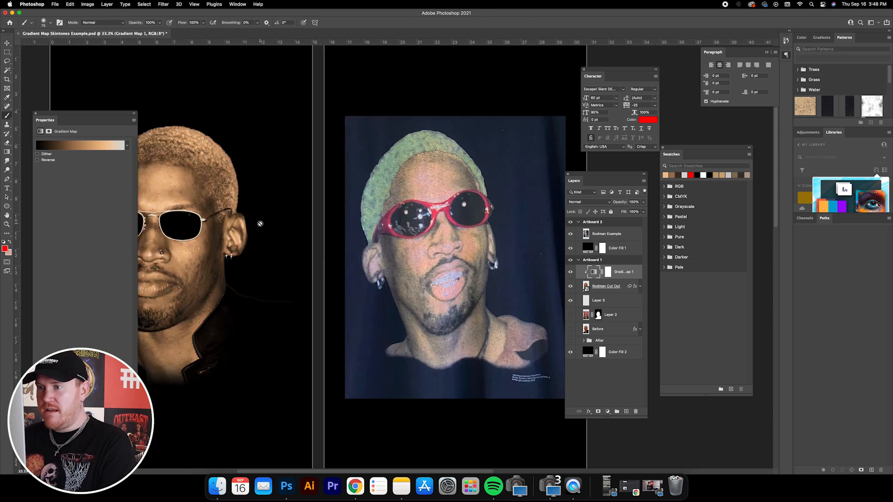
{"action": "left_click_drag", "start_coordinate": [157, 181], "coordinate": [285, 238]}
{"action": "key", "text": "super+equal"}
{"action": "left_click_drag", "start_coordinate": [208, 298], "coordinate": [269, 246]}
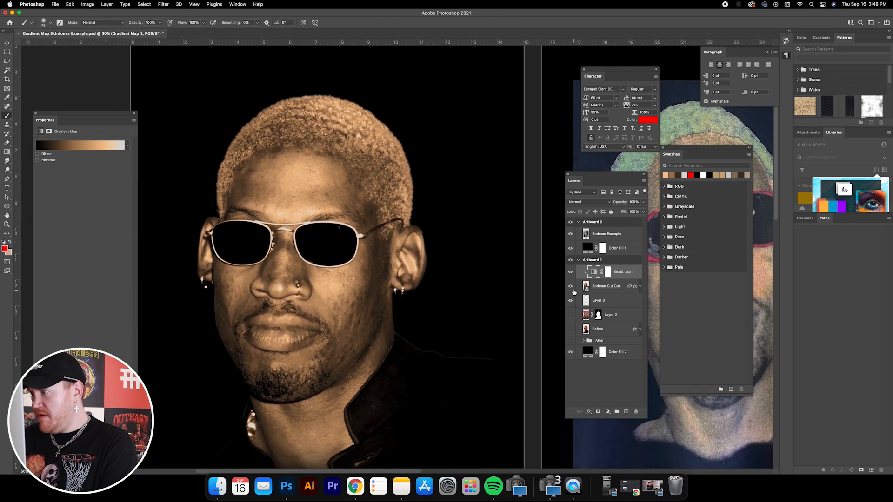
{"action": "left_click", "coordinate": [616, 289]}
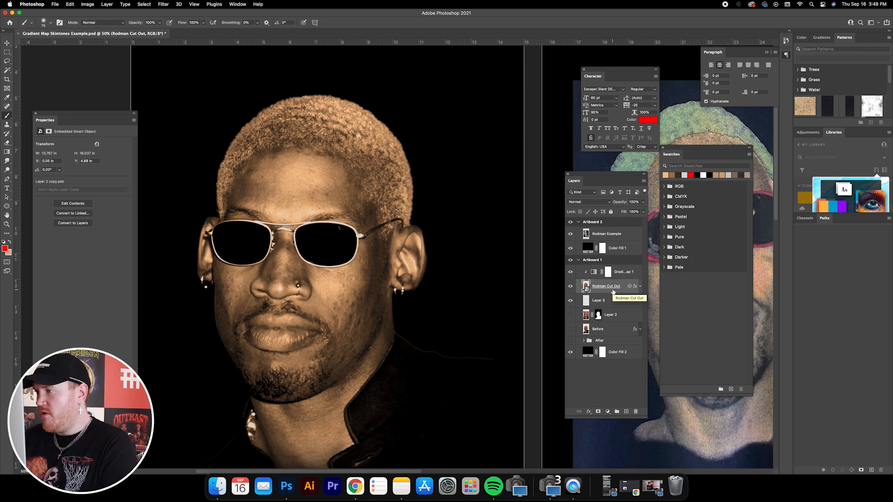
{"action": "left_click", "coordinate": [7, 62]}
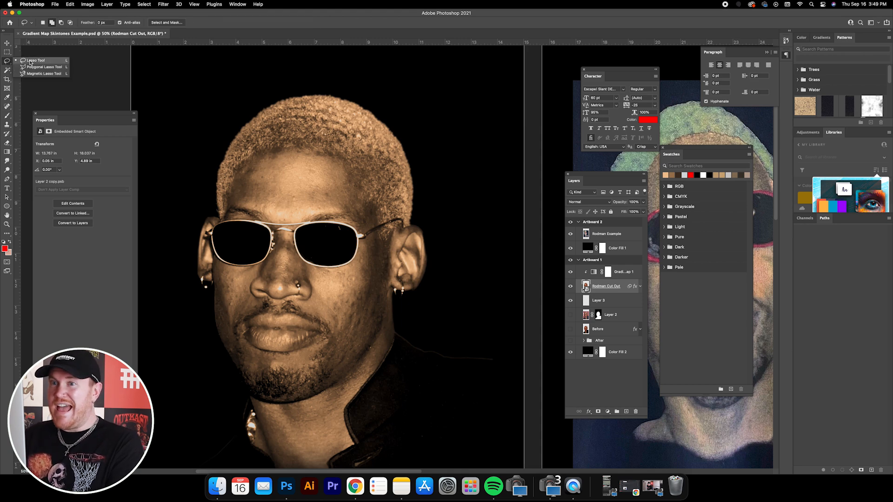
{"action": "left_click", "coordinate": [28, 61]}
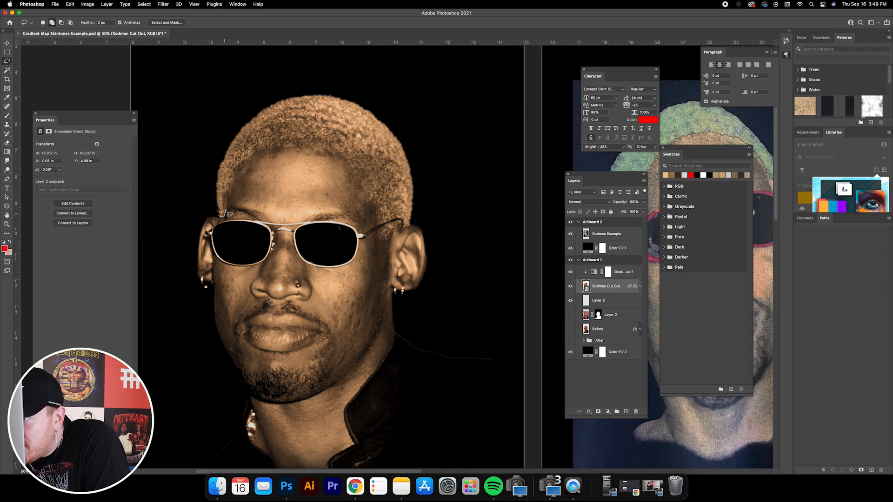
{"action": "left_click_drag", "start_coordinate": [225, 204], "coordinate": [244, 173]}
{"action": "scroll", "coordinate": [230, 193], "scroll_direction": "up", "scroll_amount": 1}
{"action": "scroll", "coordinate": [240, 173], "scroll_direction": "up", "scroll_amount": 2}
{"action": "key", "text": "super+z"}
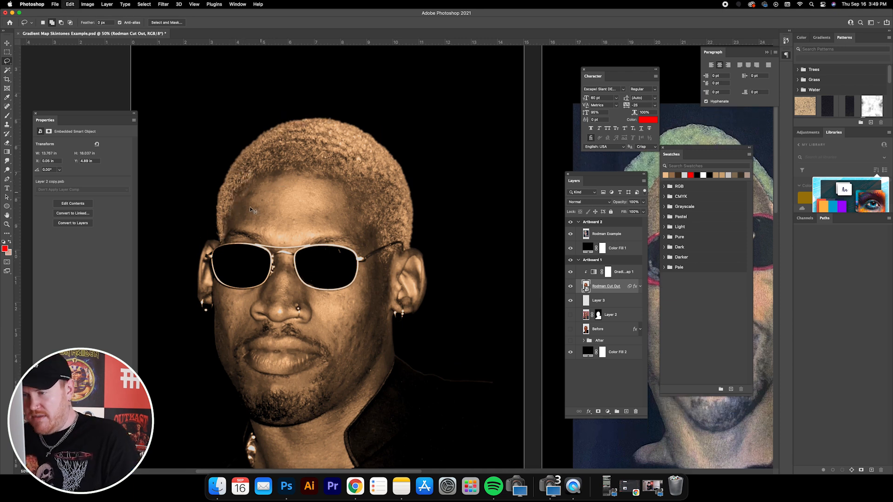
Lasso the hair along the hairline and around the outside of the head, and copy it to a new layer
{"action": "mouse_move", "coordinate": [218, 241]}
{"action": "left_mouse_down"}
{"action": "mouse_move", "coordinate": [234, 193]}
{"action": "mouse_move", "coordinate": [278, 169]}
{"action": "mouse_move", "coordinate": [342, 181]}
{"action": "mouse_move", "coordinate": [379, 231]}
{"action": "left_mouse_up"}
{"action": "mouse_move", "coordinate": [381, 239]}
{"action": "left_mouse_down"}
{"action": "mouse_move", "coordinate": [386, 267]}
{"action": "mouse_move", "coordinate": [392, 253]}
{"action": "mouse_move", "coordinate": [413, 248]}
{"action": "mouse_move", "coordinate": [432, 201]}
{"action": "mouse_move", "coordinate": [375, 105]}
{"action": "mouse_move", "coordinate": [255, 81]}
{"action": "mouse_move", "coordinate": [173, 139]}
{"action": "mouse_move", "coordinate": [202, 231]}
{"action": "left_mouse_up"}
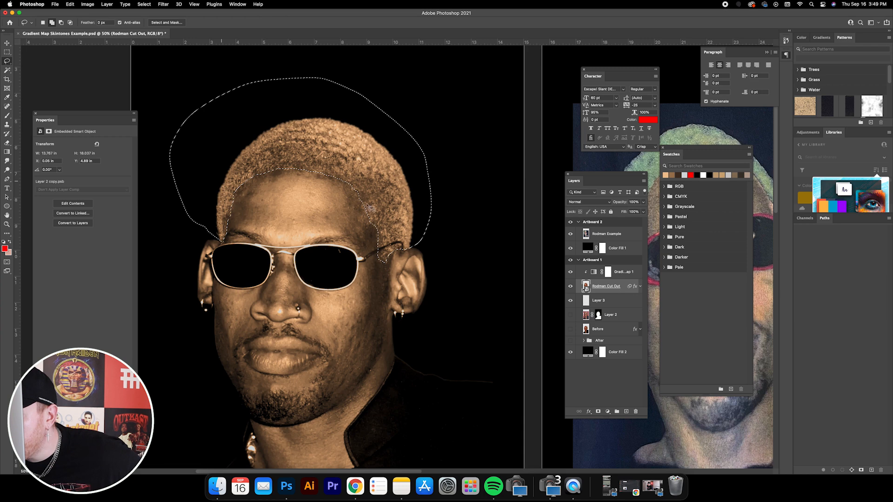
{"action": "key", "text": "super+minus"}
{"action": "key", "text": "super+minus"}
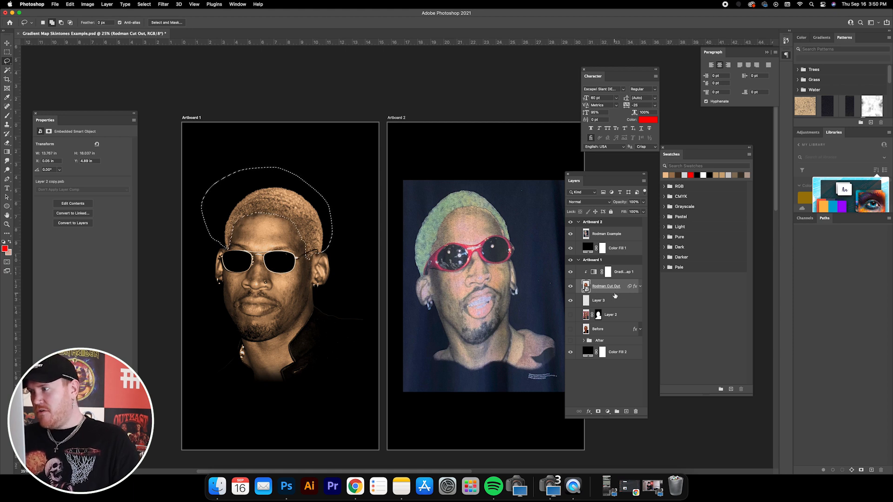
{"action": "key", "text": "super+j"}
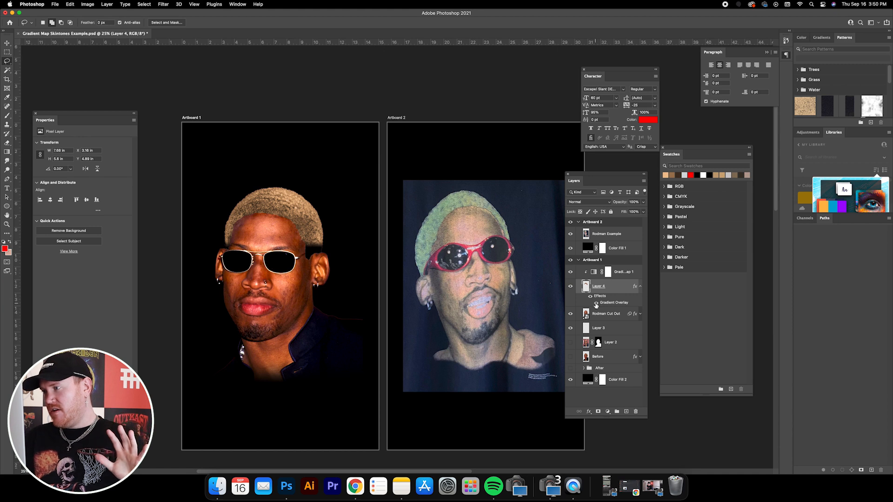
Hide the copied hair layer's Gradient Overlay effect and place the layer above Gradient Map 1
{"action": "left_click", "coordinate": [597, 304]}
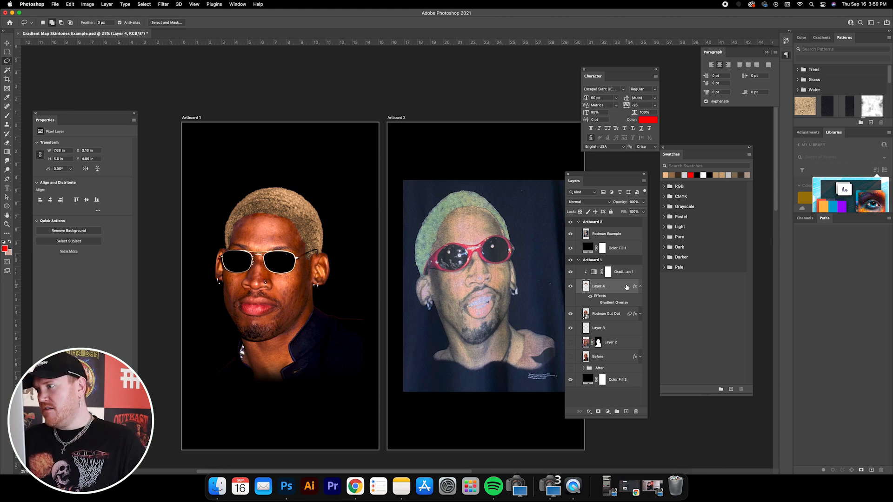
{"action": "left_click_drag", "start_coordinate": [627, 287], "coordinate": [614, 268]}
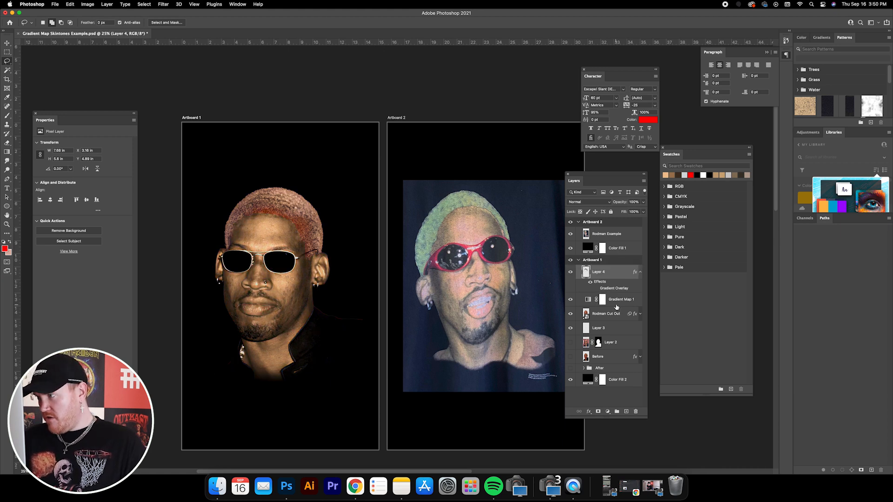
Duplicate Gradient Map 1, place the copy above the hair layer, and clip it to that layer
{"action": "left_click", "coordinate": [617, 305]}
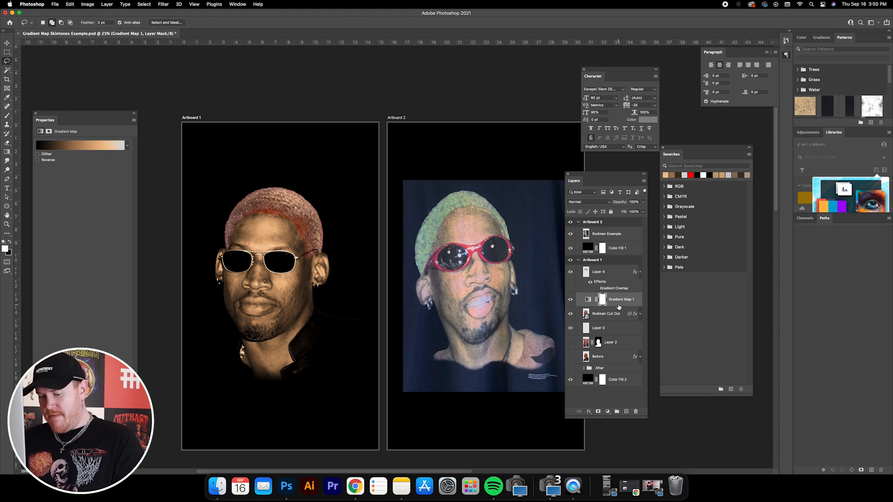
{"action": "key", "text": "super+j"}
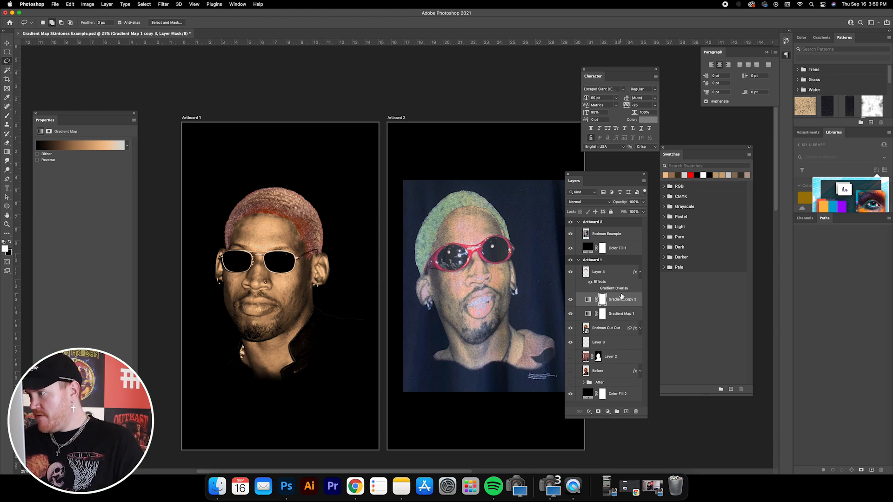
{"action": "left_click_drag", "start_coordinate": [612, 298], "coordinate": [615, 276]}
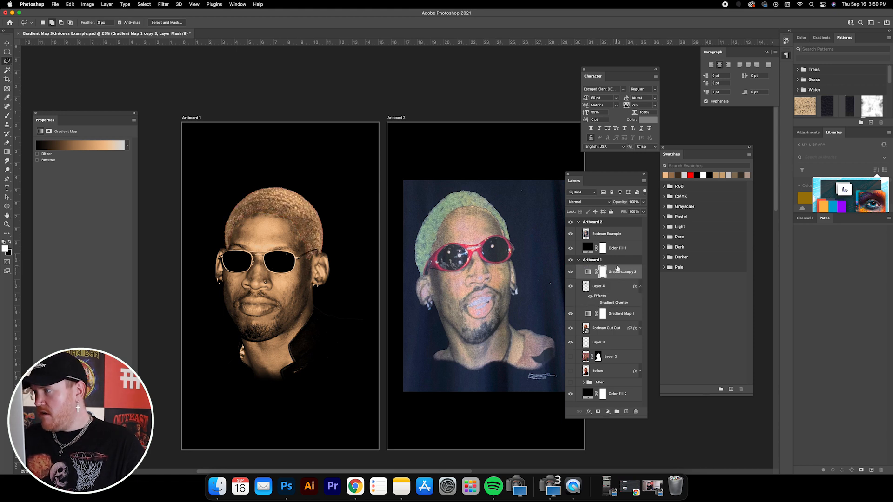
{"action": "right_click", "coordinate": [618, 268]}
{"action": "left_click", "coordinate": [630, 277]}
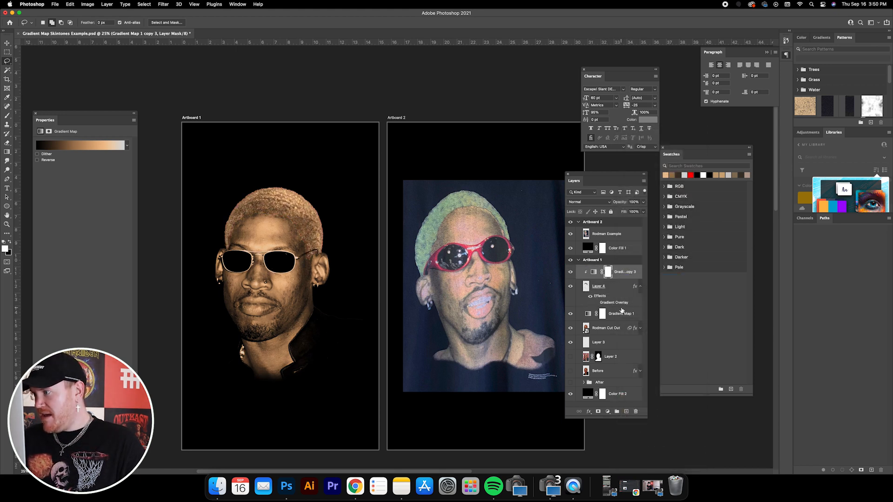
Clip the original Gradient Map 1 to the Rodman Cut Out layer
{"action": "left_click", "coordinate": [617, 311]}
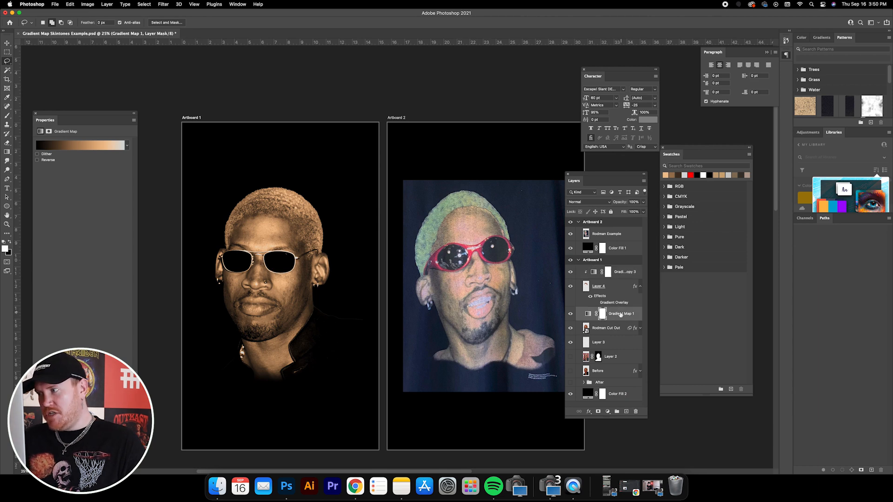
{"action": "right_click", "coordinate": [620, 311]}
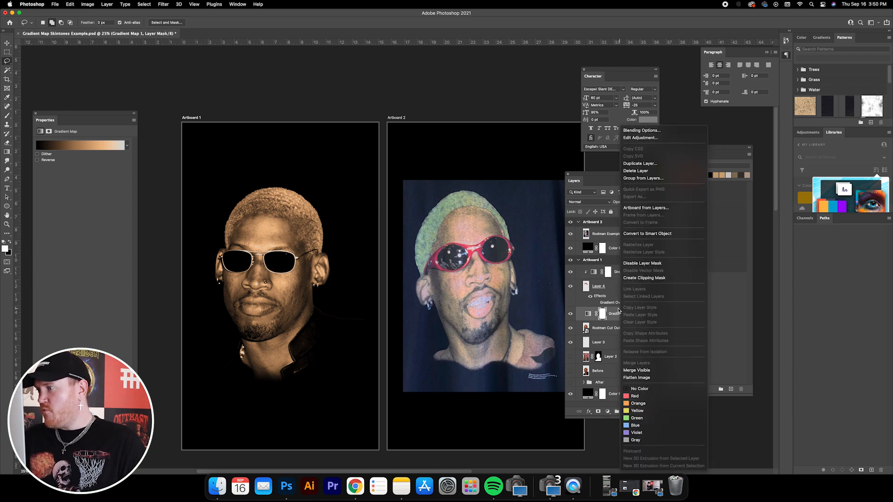
{"action": "left_click", "coordinate": [631, 278]}
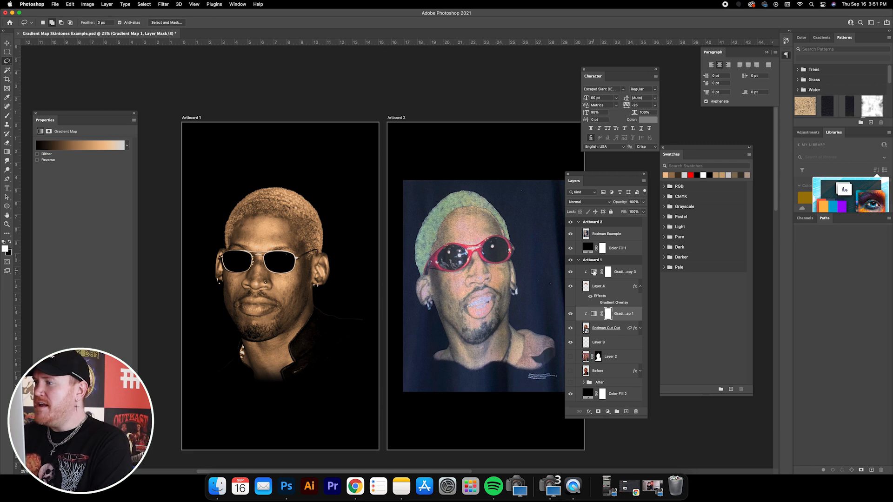
In the hair's gradient map, recolour the dark brown stop at 21% to dark green, hex 2b411f
{"action": "left_click", "coordinate": [593, 273]}
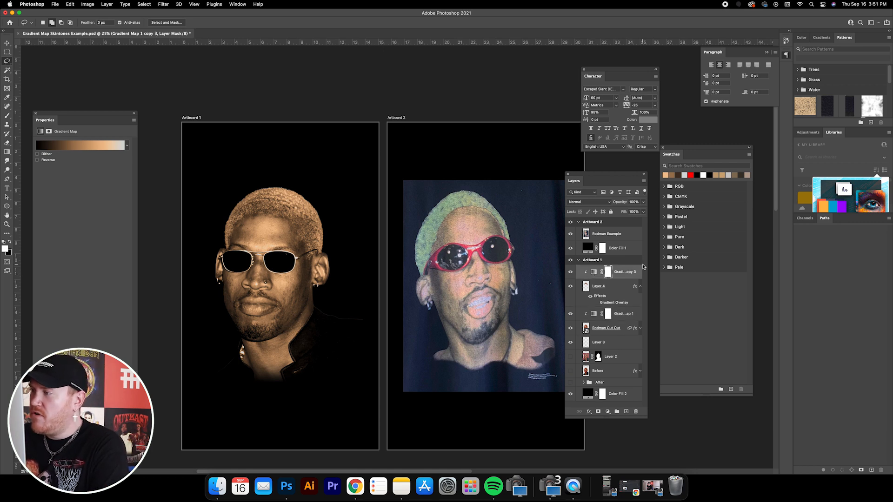
{"action": "left_click", "coordinate": [85, 147]}
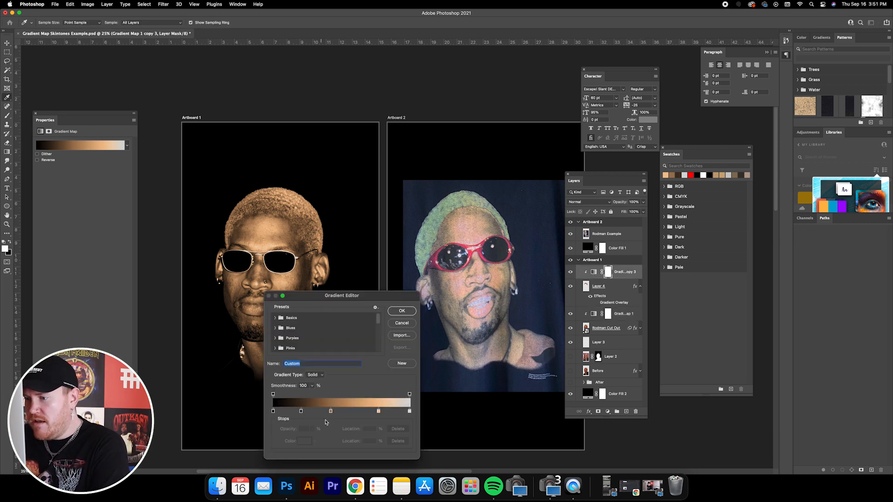
{"action": "left_click_drag", "start_coordinate": [333, 299], "coordinate": [429, 292]}
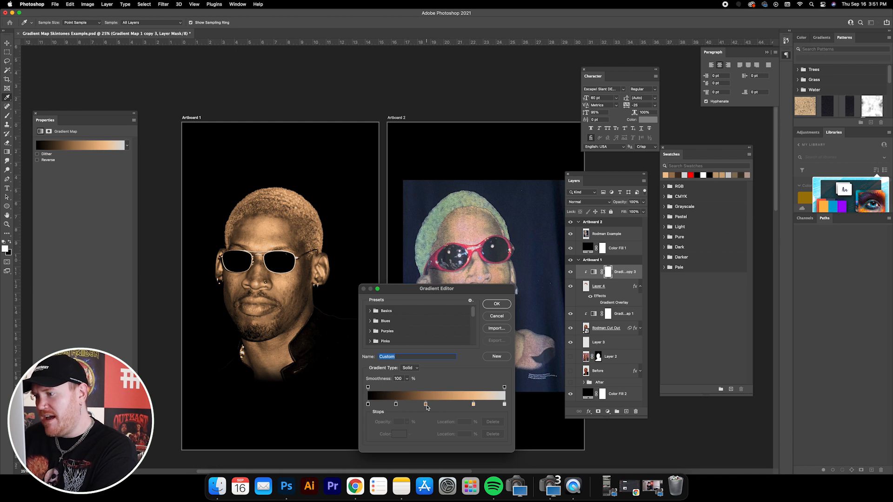
{"action": "double_click", "coordinate": [396, 404]}
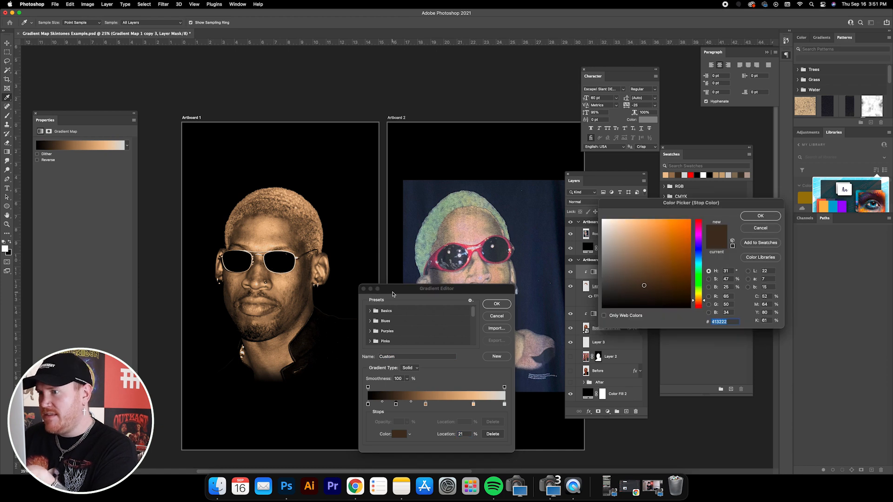
{"action": "left_click", "coordinate": [699, 289]}
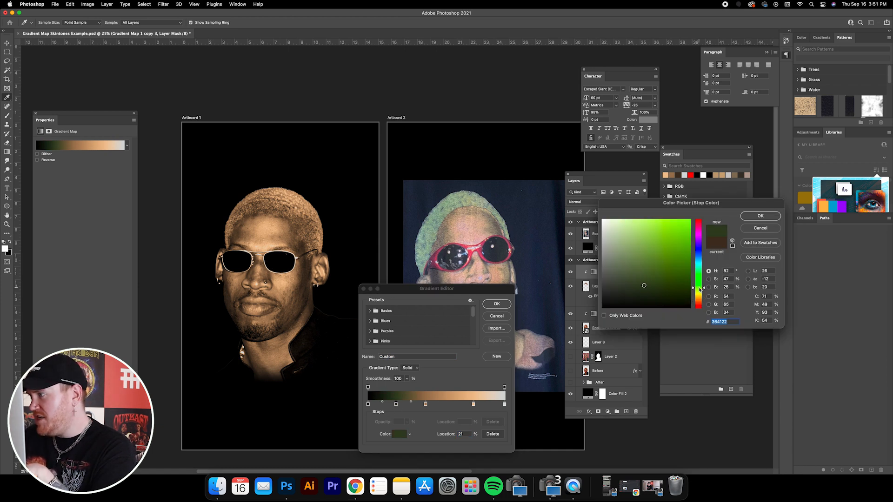
{"action": "left_click", "coordinate": [657, 276]}
{"action": "mouse_move", "coordinate": [657, 277]}
{"action": "left_mouse_down"}
{"action": "mouse_move", "coordinate": [633, 283]}
{"action": "mouse_move", "coordinate": [637, 274]}
{"action": "mouse_move", "coordinate": [697, 284]}
{"action": "mouse_move", "coordinate": [648, 285]}
{"action": "left_mouse_up"}
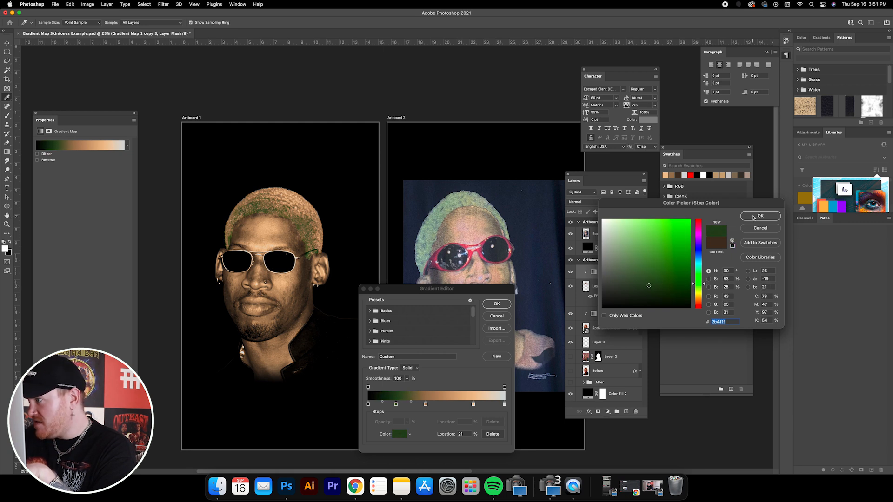
{"action": "left_click", "coordinate": [754, 217]}
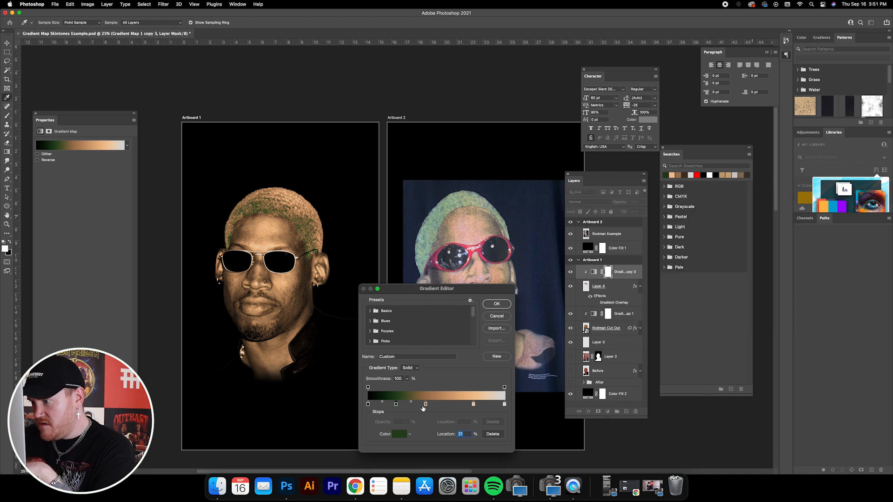
Remove the medium brown stop from the hair gradient and set the dark green stop to 20%
{"action": "double_click", "coordinate": [425, 405]}
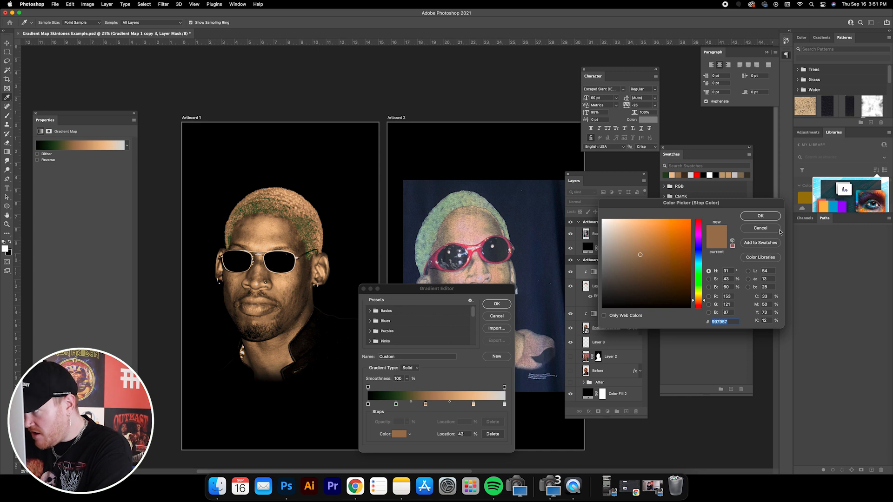
{"action": "left_click", "coordinate": [772, 227]}
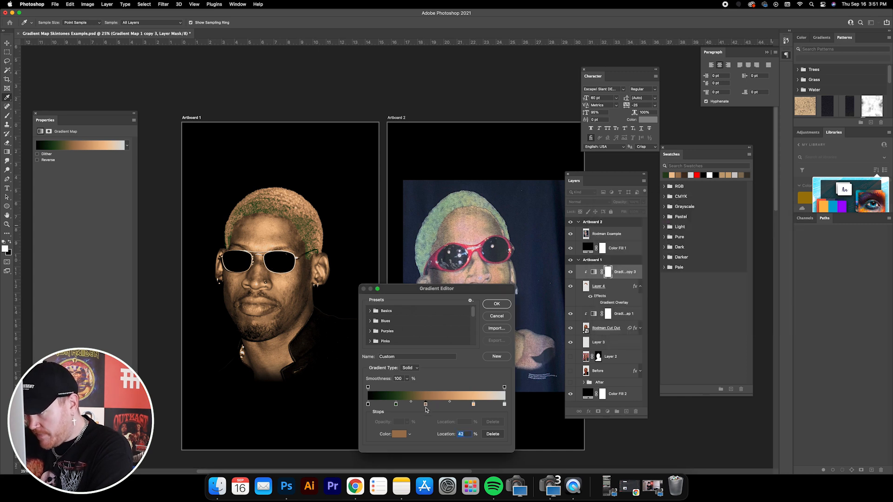
{"action": "left_click_drag", "start_coordinate": [426, 406], "coordinate": [414, 425]}
{"action": "left_click", "coordinate": [396, 406]}
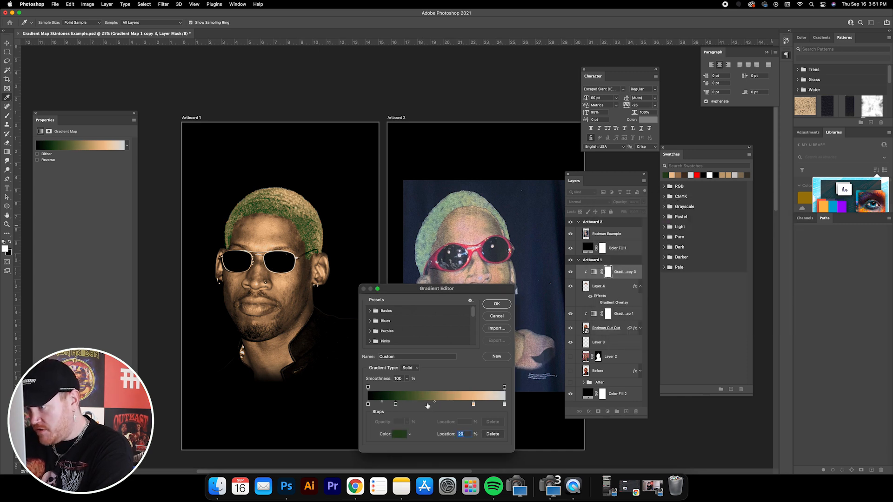
Add a colour stop at 43% to the hair gradient and colour it a muted mid-green, hex 5f7c50
{"action": "left_click", "coordinate": [426, 405]}
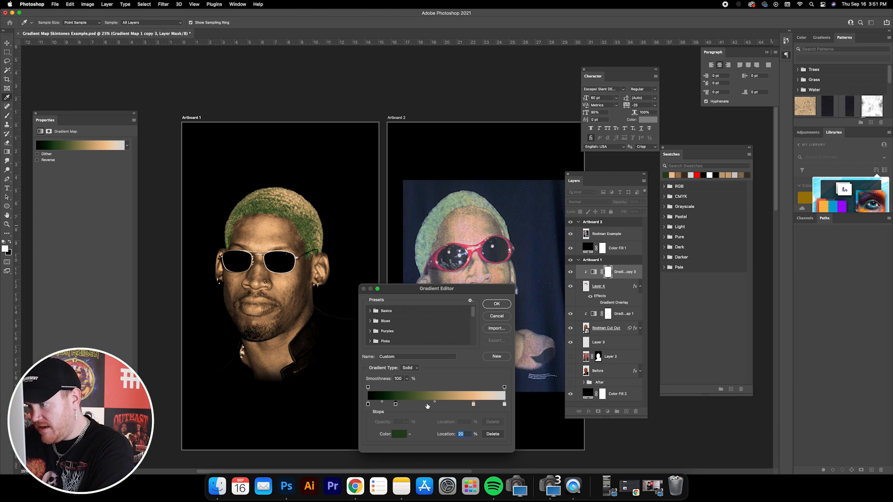
{"action": "double_click", "coordinate": [426, 405]}
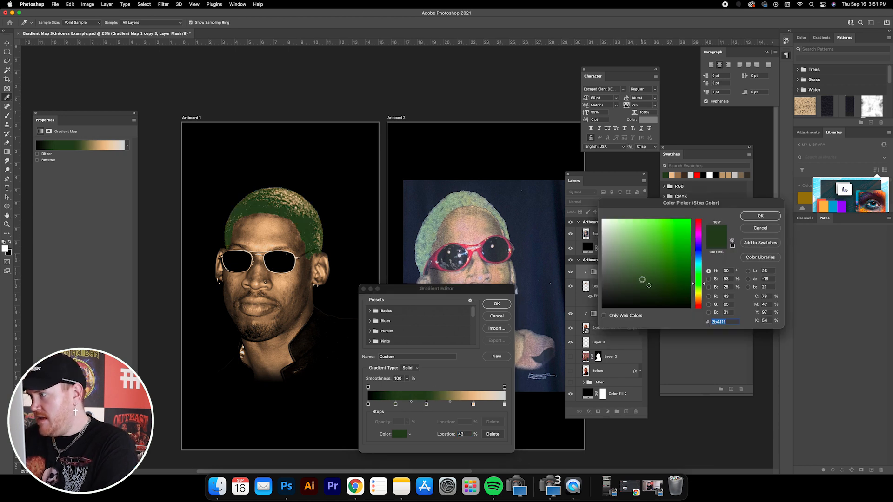
{"action": "left_click", "coordinate": [646, 267]}
{"action": "mouse_move", "coordinate": [646, 267]}
{"action": "left_mouse_down"}
{"action": "mouse_move", "coordinate": [628, 257]}
{"action": "mouse_move", "coordinate": [633, 265]}
{"action": "left_mouse_up"}
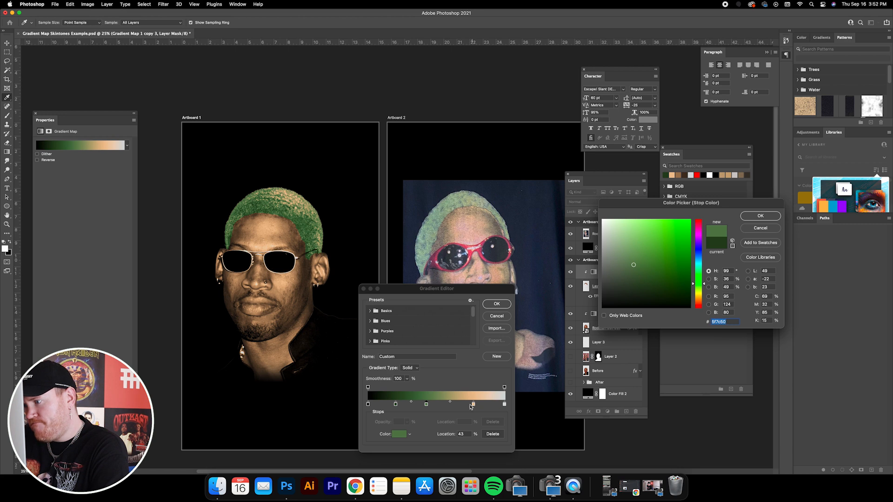
{"action": "left_click", "coordinate": [760, 216]}
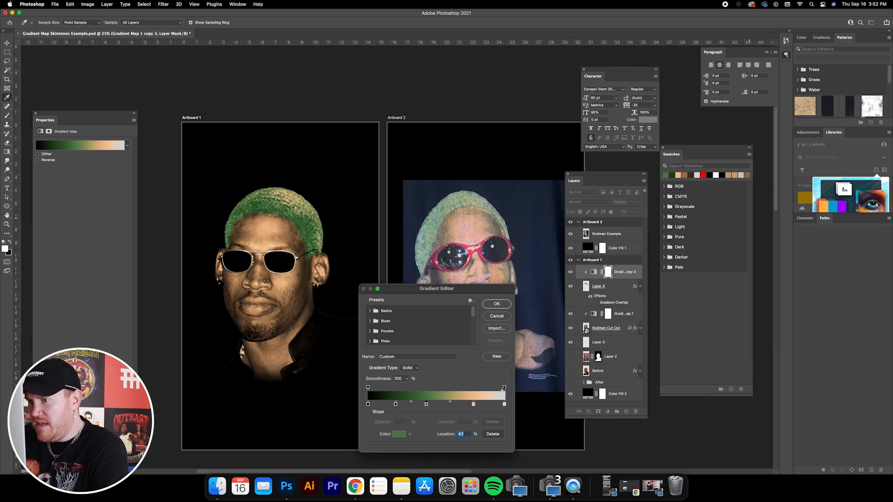
Move the hair gradient's peach stop to 94%, recolour it pale yellow, hex e7db98, and apply the edited gradient
{"action": "left_click_drag", "start_coordinate": [474, 405], "coordinate": [482, 405]}
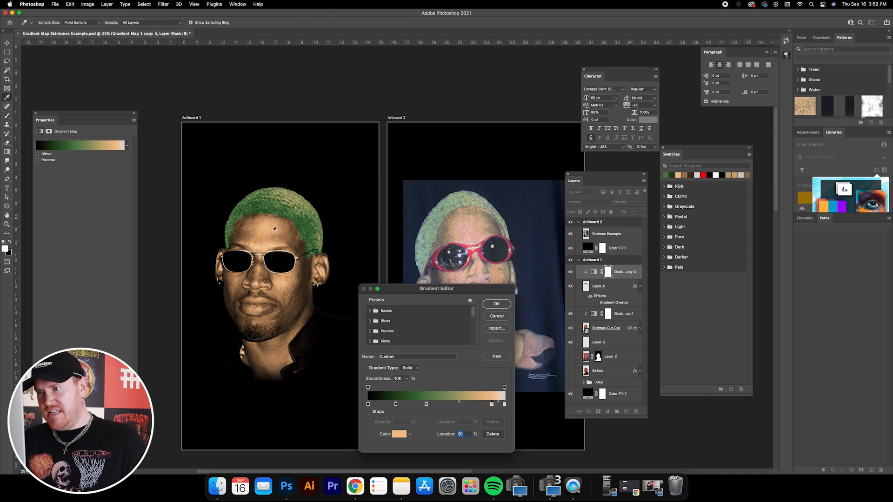
{"action": "left_click_drag", "start_coordinate": [492, 405], "coordinate": [496, 406]}
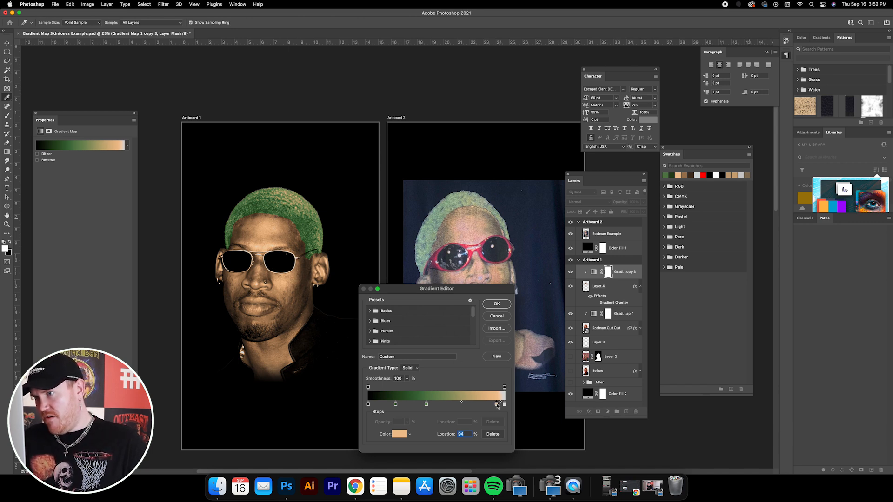
{"action": "double_click", "coordinate": [497, 404]}
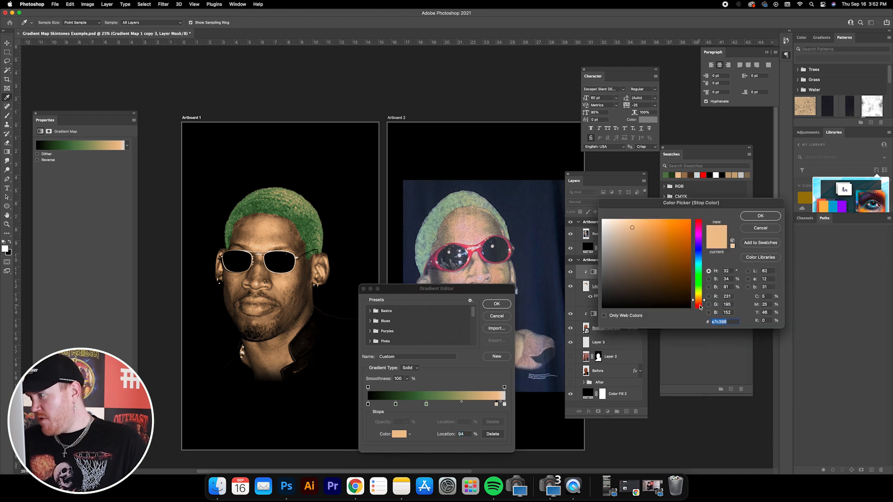
{"action": "left_click_drag", "start_coordinate": [701, 302], "coordinate": [702, 298]}
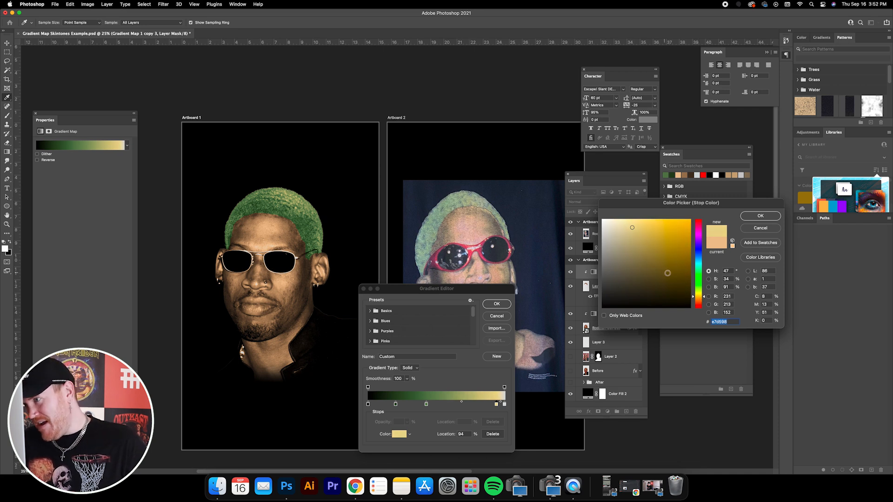
{"action": "left_click_drag", "start_coordinate": [700, 299], "coordinate": [701, 297]}
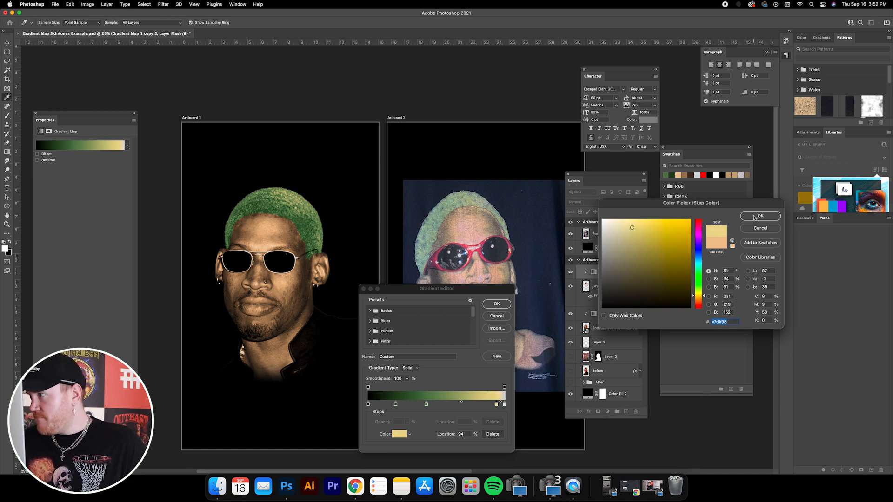
{"action": "left_click", "coordinate": [760, 215]}
{"action": "mouse_move", "coordinate": [497, 404]}
{"action": "left_mouse_down"}
{"action": "mouse_move", "coordinate": [477, 406]}
{"action": "mouse_move", "coordinate": [497, 405]}
{"action": "left_mouse_up"}
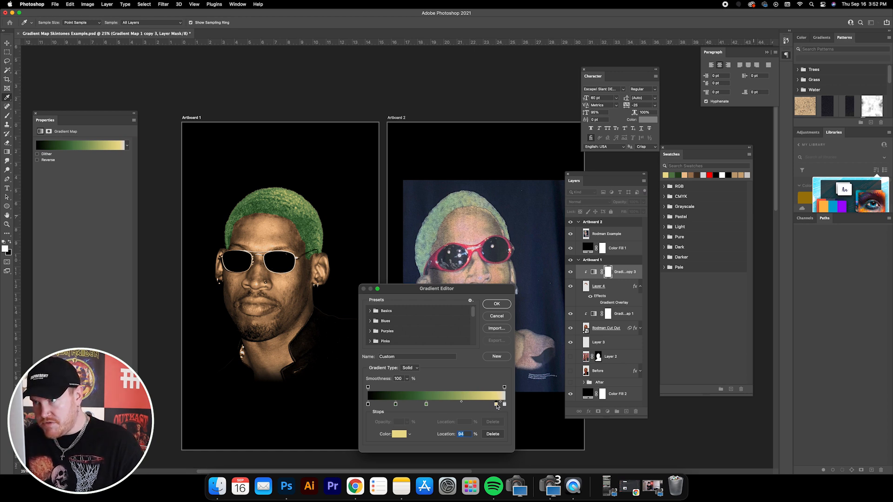
{"action": "left_click", "coordinate": [497, 304]}
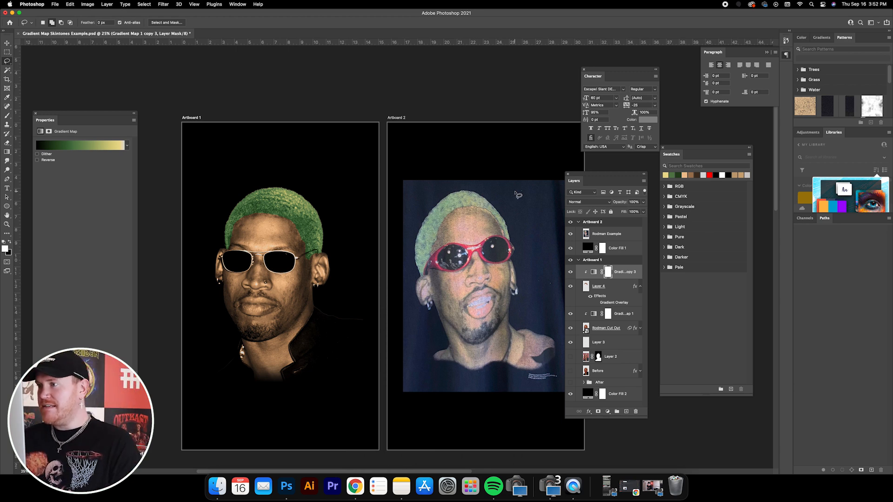
Examine the green hair and its outline on the reference portrait up close, and compare both artboards
{"action": "key", "text": "super+equal"}
{"action": "key", "text": "super+equal"}
{"action": "key", "text": "super+equal"}
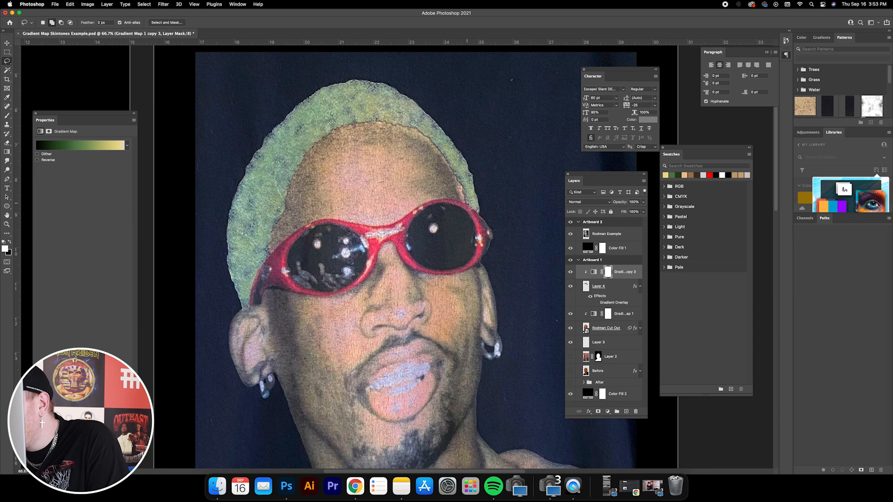
{"action": "key", "text": "super+minus"}
{"action": "key", "text": "super+minus"}
{"action": "key", "text": "super+minus"}
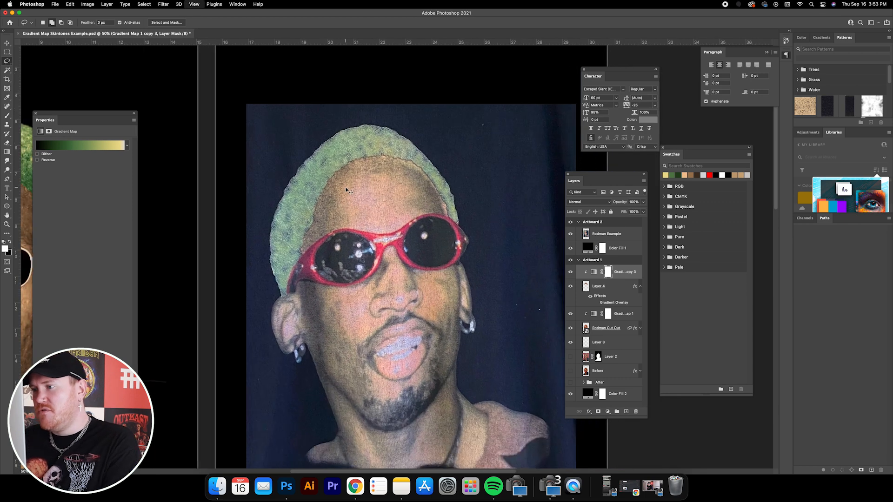
{"action": "scroll", "coordinate": [374, 197], "scroll_direction": "right", "scroll_amount": 3}
{"action": "scroll", "coordinate": [375, 197], "scroll_direction": "down", "scroll_amount": 2}
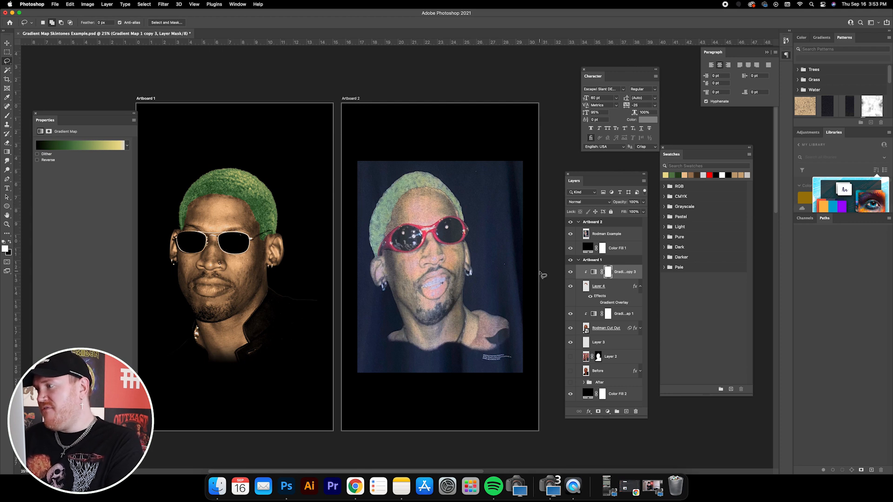
Add an outside stroke to the hair layer, Layer 4, and colour it black
{"action": "left_click", "coordinate": [618, 290]}
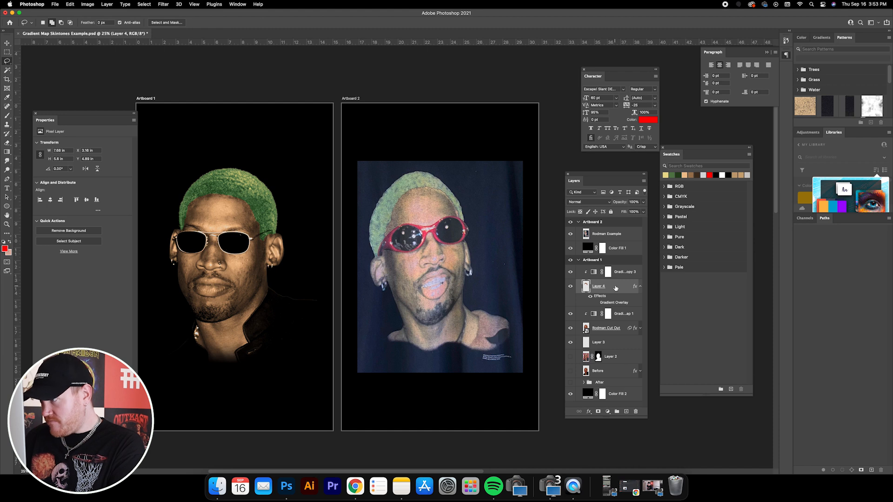
{"action": "double_click", "coordinate": [616, 288]}
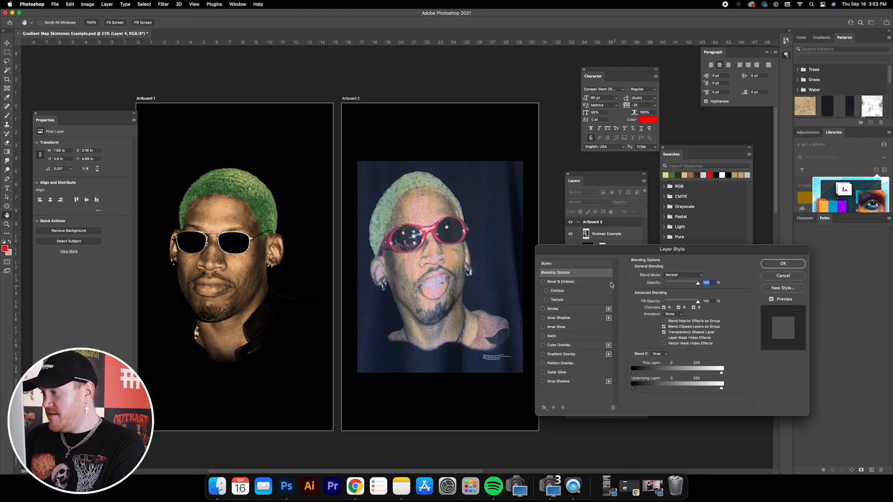
{"action": "left_click", "coordinate": [553, 309]}
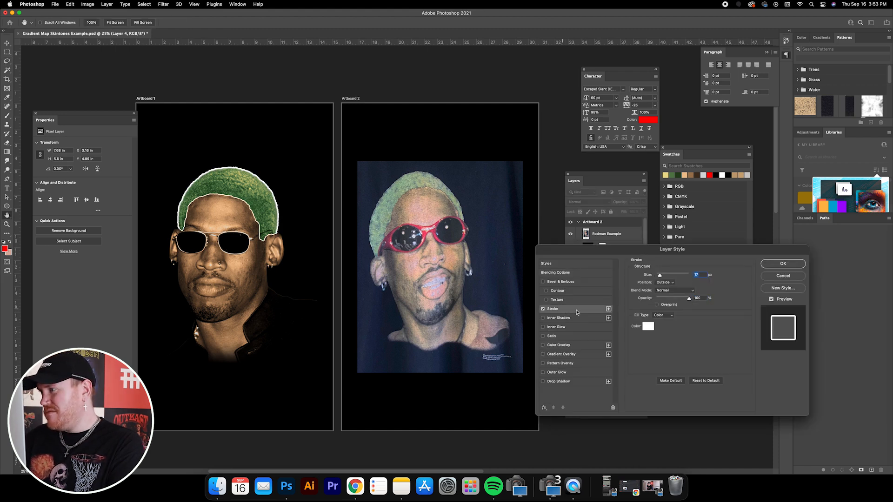
{"action": "left_click", "coordinate": [649, 326]}
{"action": "left_click", "coordinate": [760, 216]}
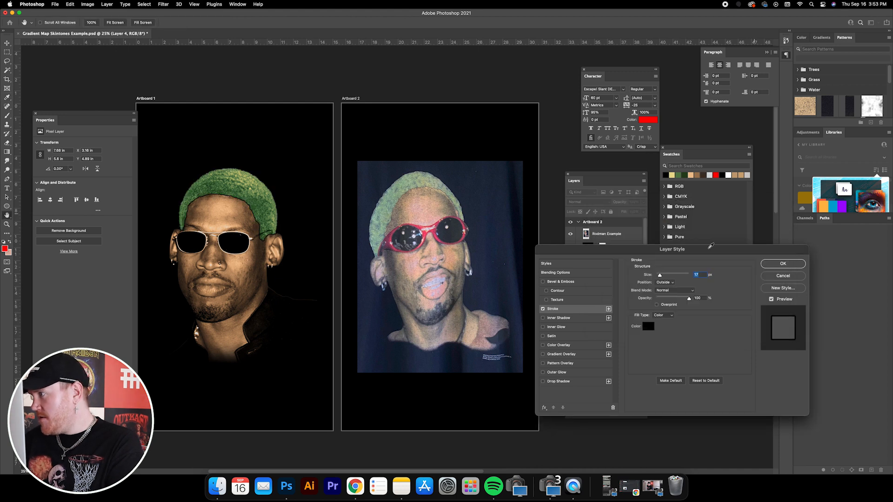
Reduce the hair stroke's size to 5 px, lower its opacity, and apply the layer style
{"action": "left_click_drag", "start_coordinate": [659, 275], "coordinate": [657, 276]}
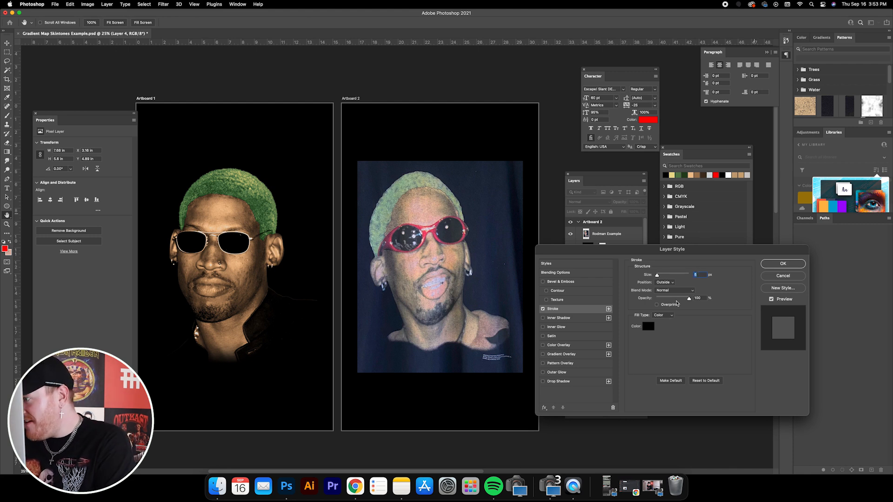
{"action": "left_click_drag", "start_coordinate": [690, 299], "coordinate": [670, 300]}
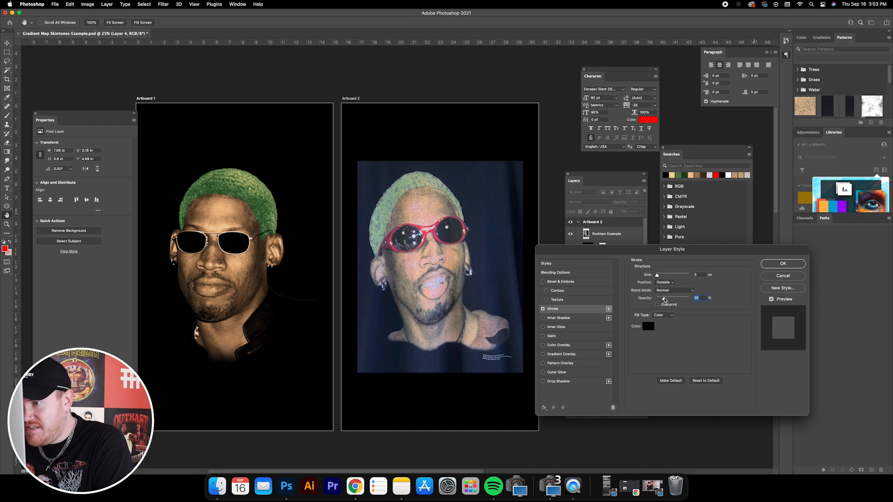
{"action": "left_click_drag", "start_coordinate": [672, 300], "coordinate": [669, 300]}
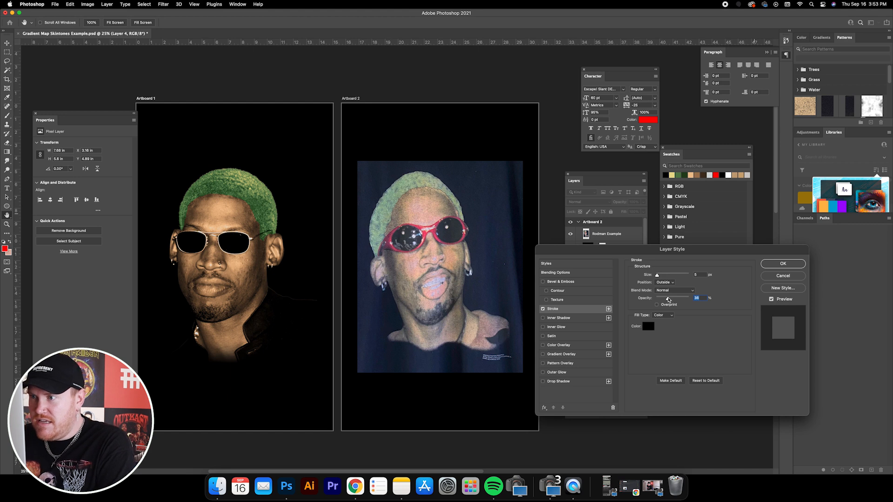
{"action": "left_click", "coordinate": [783, 263]}
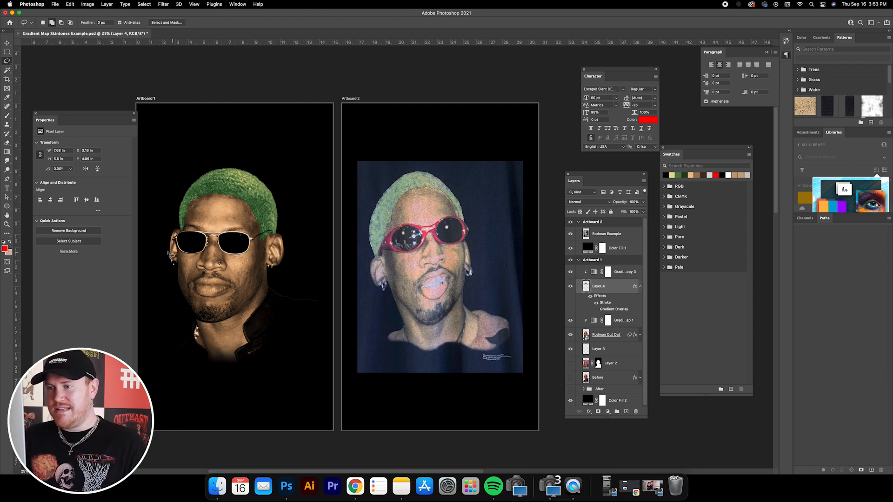
{"action": "left_click", "coordinate": [7, 61]}
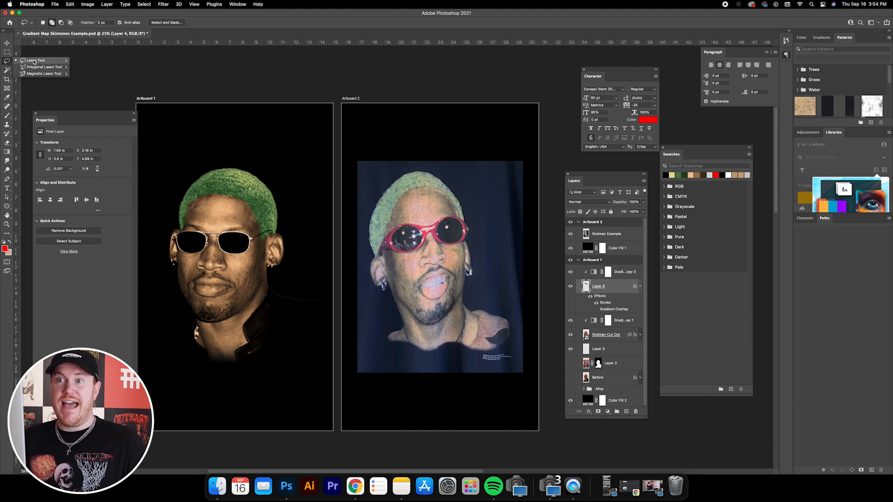
{"action": "left_click", "coordinate": [32, 61]}
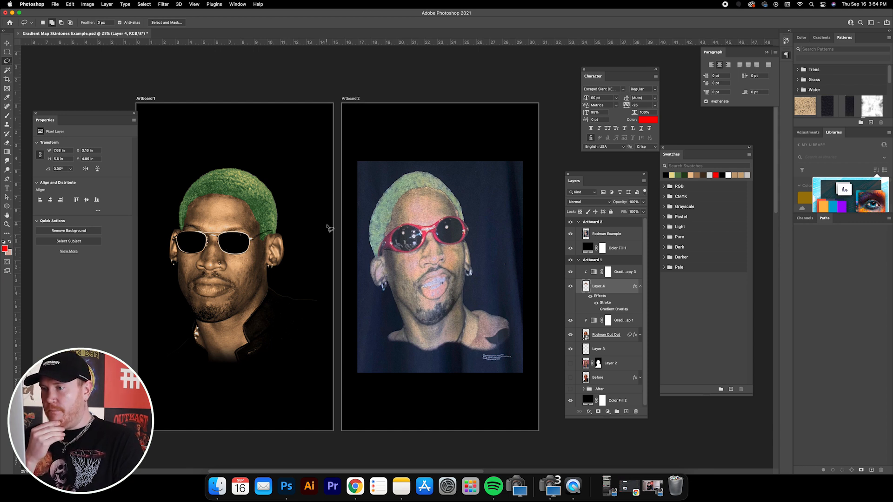
{"action": "left_click", "coordinate": [9, 43]}
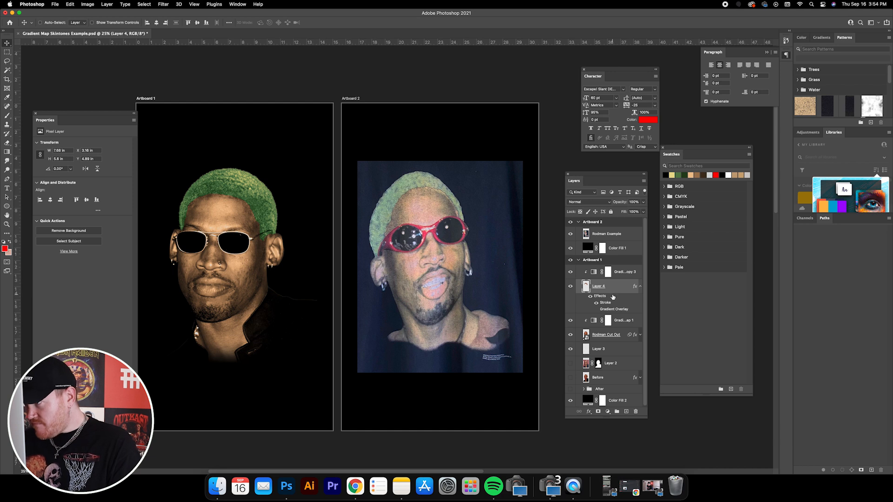
Delete Layer 3, directly below the Rodman Cut Out layer
{"action": "left_click_drag", "start_coordinate": [627, 418], "coordinate": [627, 449]}
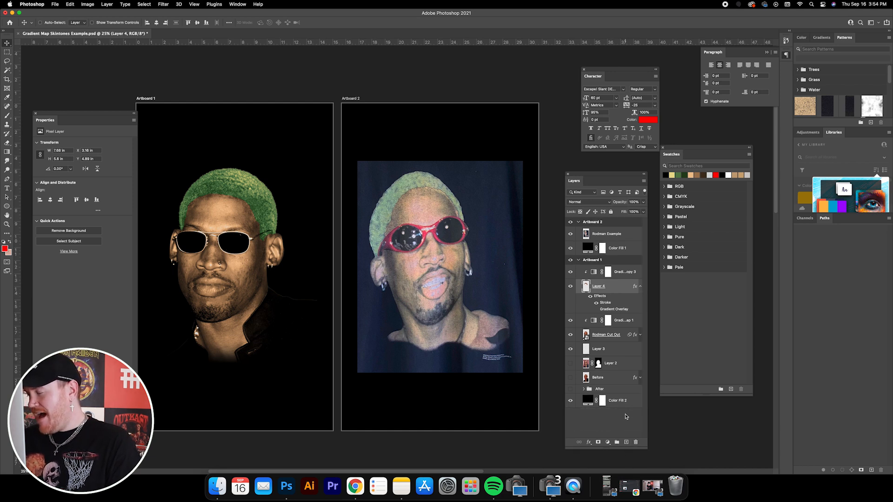
{"action": "left_click", "coordinate": [605, 349]}
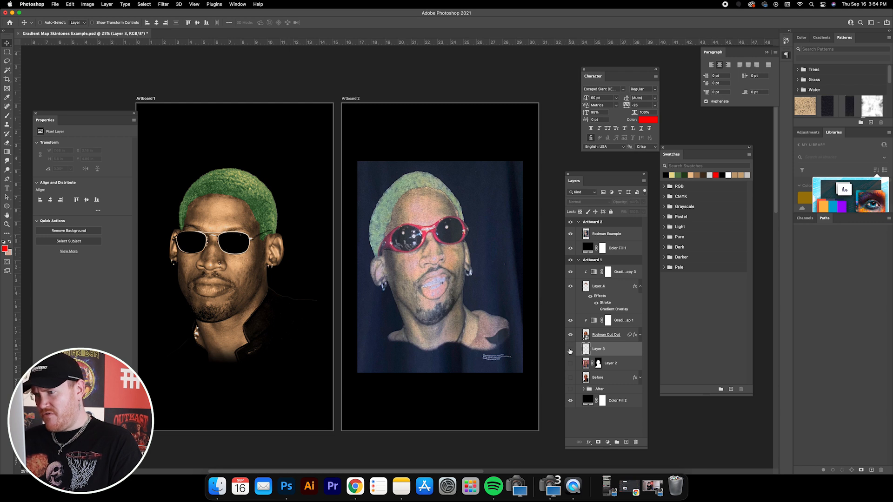
{"action": "key", "text": "BackSpace"}
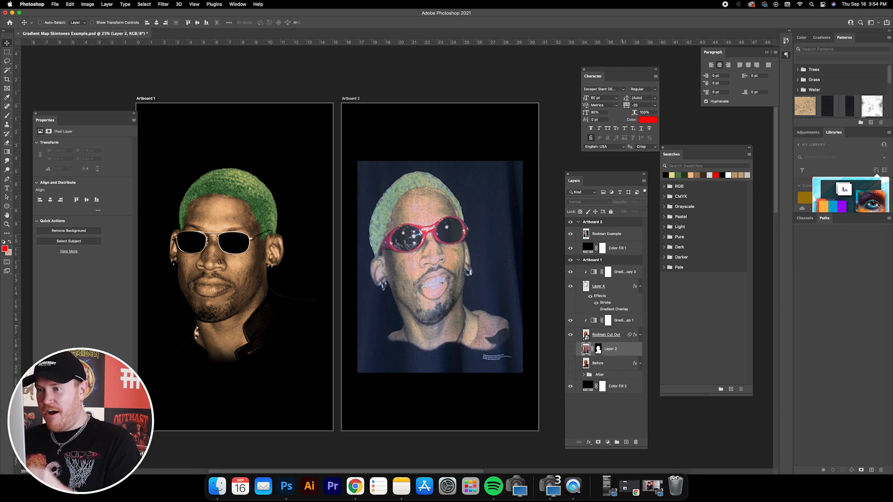
Duplicate the Rodman Cut Out, Layer 4 and both clipped gradient maps together, and merge the copies into a single layer
{"action": "left_click", "coordinate": [626, 340]}
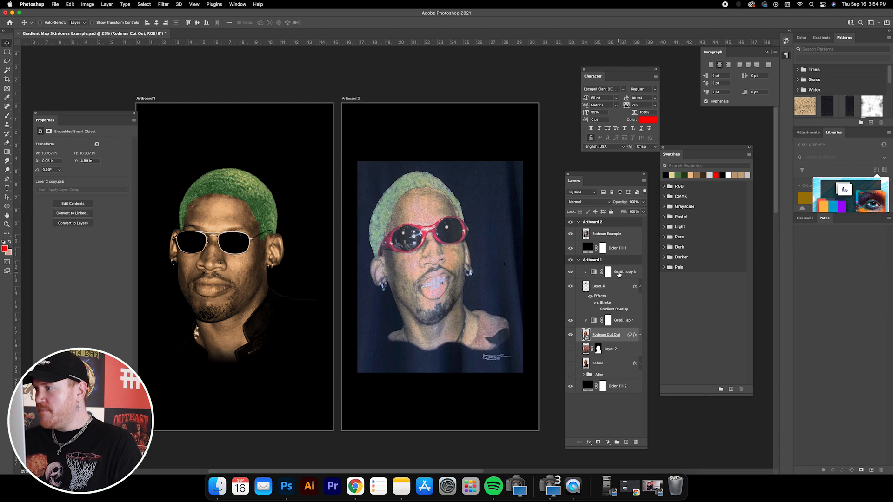
{"action": "left_click", "coordinate": [618, 273], "text": "shift"}
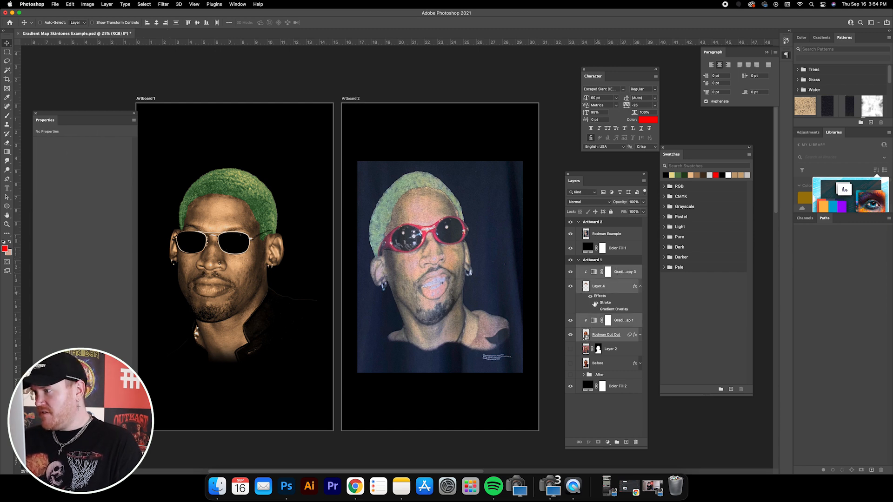
{"action": "key", "text": "super+j"}
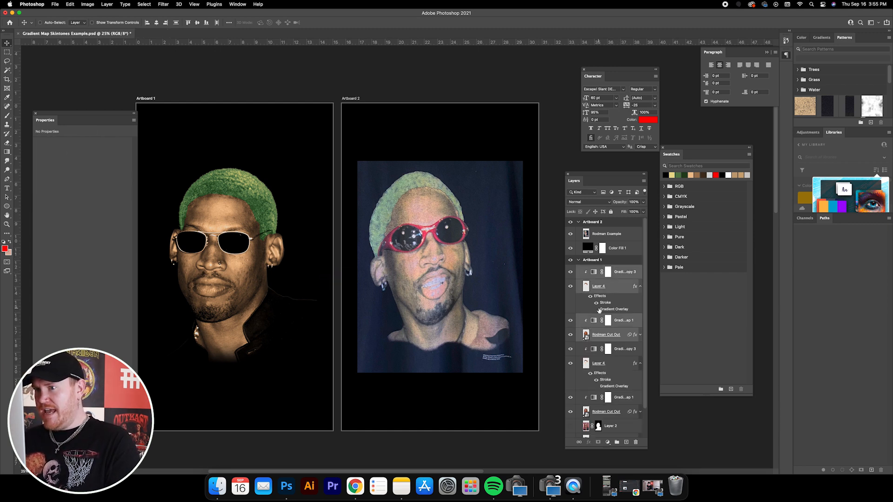
{"action": "right_click", "coordinate": [616, 273]}
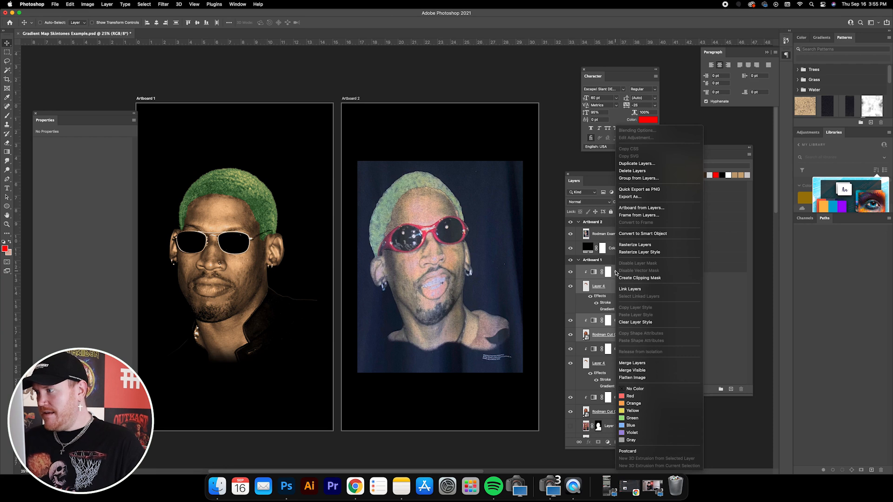
{"action": "left_click", "coordinate": [633, 363]}
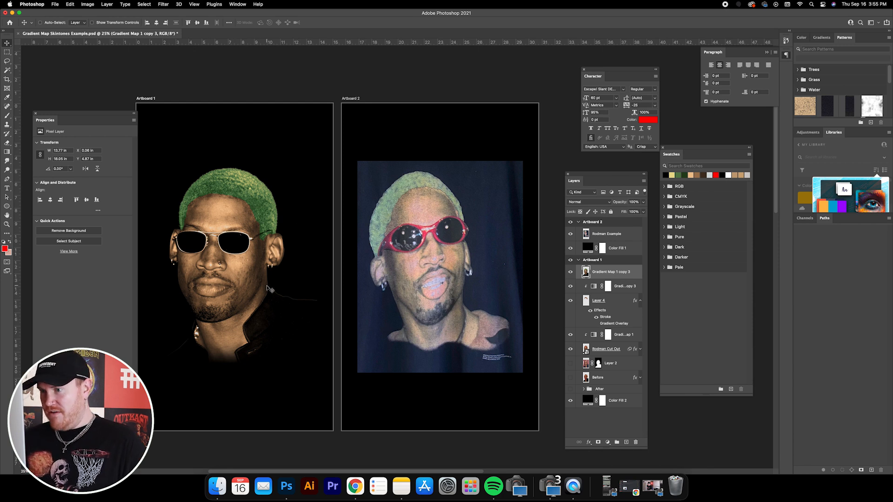
{"action": "left_click", "coordinate": [571, 272]}
{"action": "left_click", "coordinate": [571, 273]}
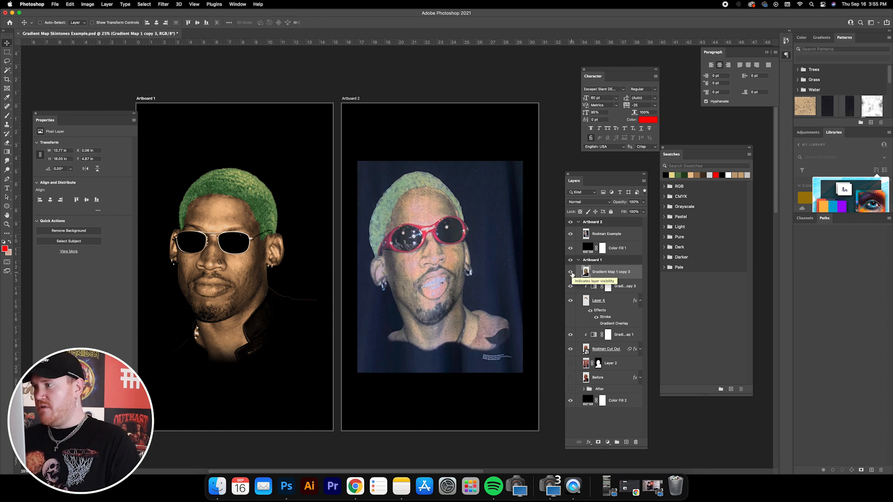
Convert the merged portrait layer to a smart object and rename it Halftones
{"action": "right_click", "coordinate": [606, 268]}
{"action": "left_click", "coordinate": [626, 237]}
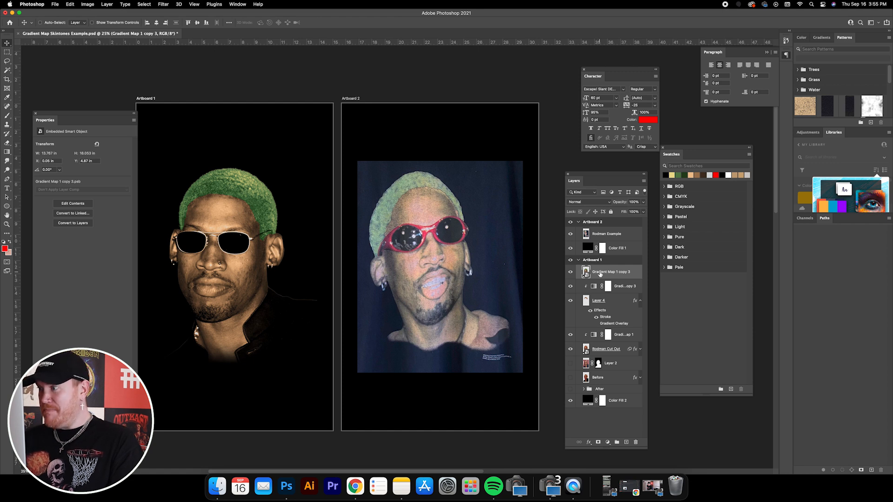
{"action": "double_click", "coordinate": [600, 272]}
{"action": "type", "text": "G"}
{"action": "type", "text": "alftones"}
{"action": "key", "text": "Return"}
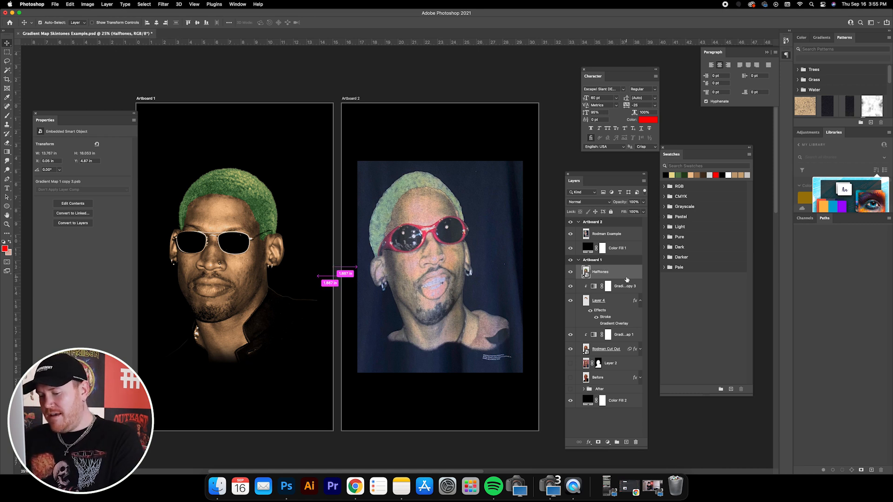
Desaturate the Halftones smart object with a Hue/Saturation adjustment, setting Saturation to -100
{"action": "key", "text": "super+u"}
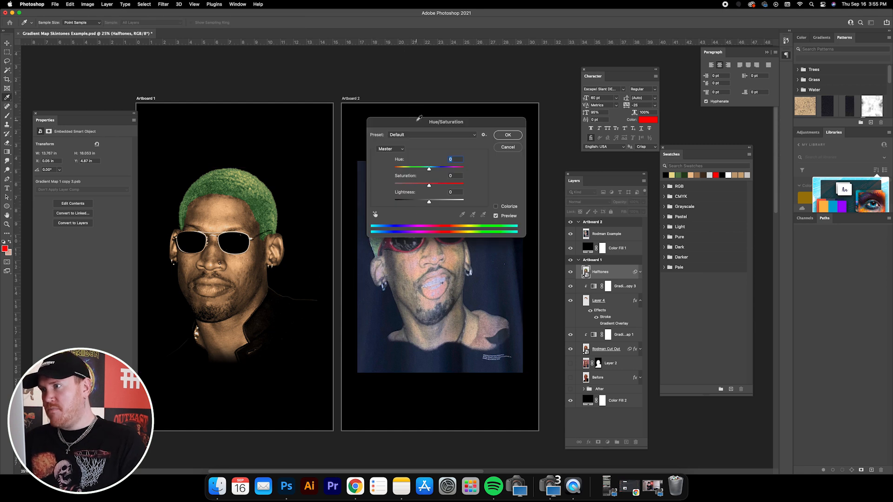
{"action": "mouse_move", "coordinate": [417, 120]}
{"action": "left_mouse_down"}
{"action": "mouse_move", "coordinate": [369, 88]}
{"action": "mouse_move", "coordinate": [412, 122]}
{"action": "left_mouse_up"}
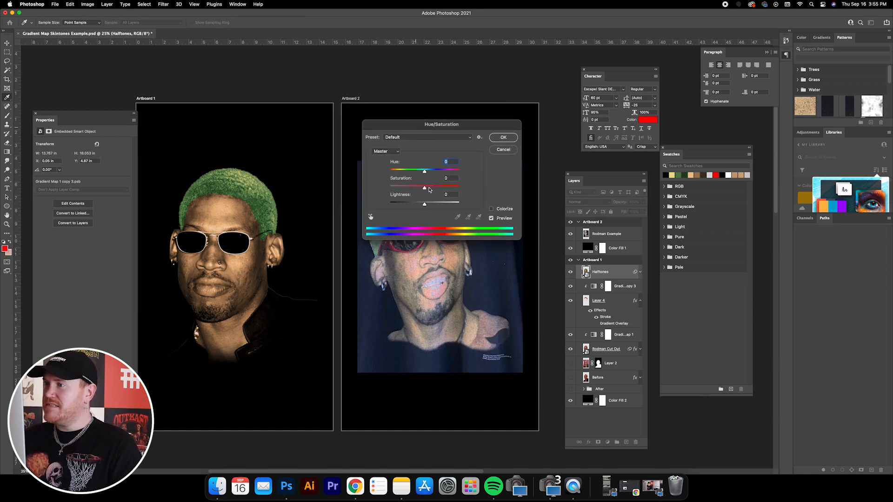
{"action": "left_click_drag", "start_coordinate": [425, 189], "coordinate": [390, 187]}
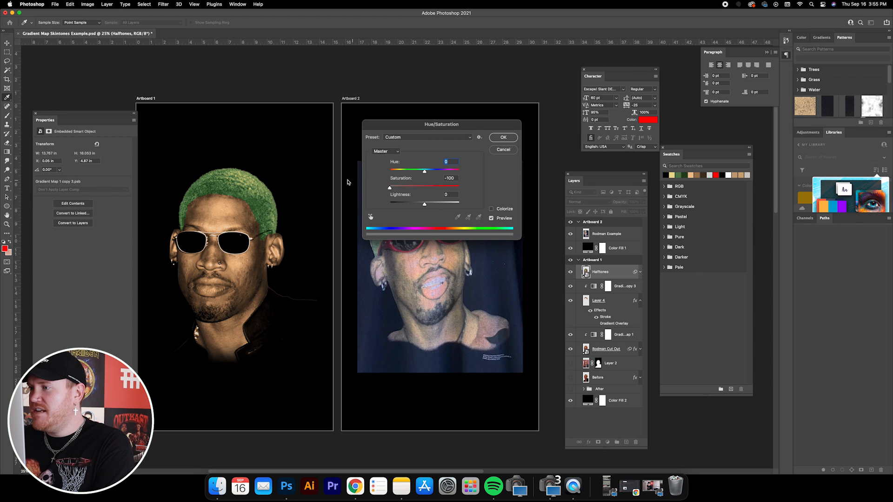
{"action": "left_click", "coordinate": [502, 137]}
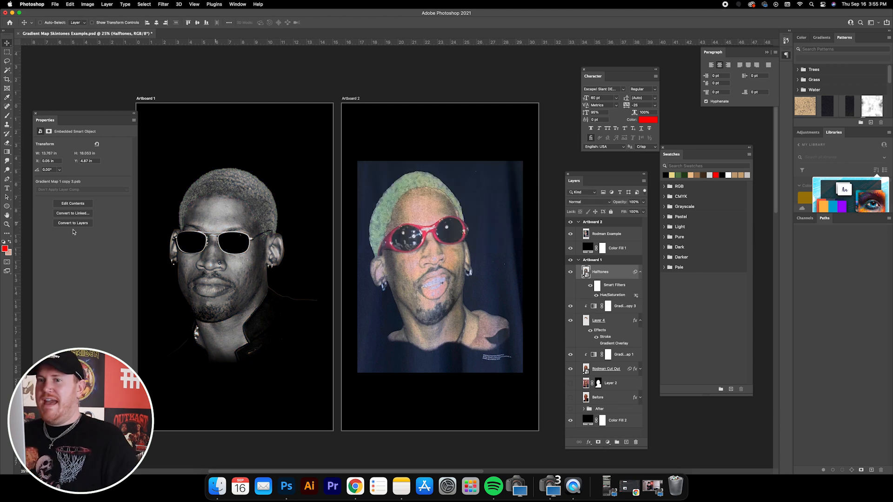
Set the foreground color to black and the background color to white (ffffff)
{"action": "left_click", "coordinate": [5, 248]}
{"action": "left_click_drag", "start_coordinate": [644, 265], "coordinate": [696, 314]}
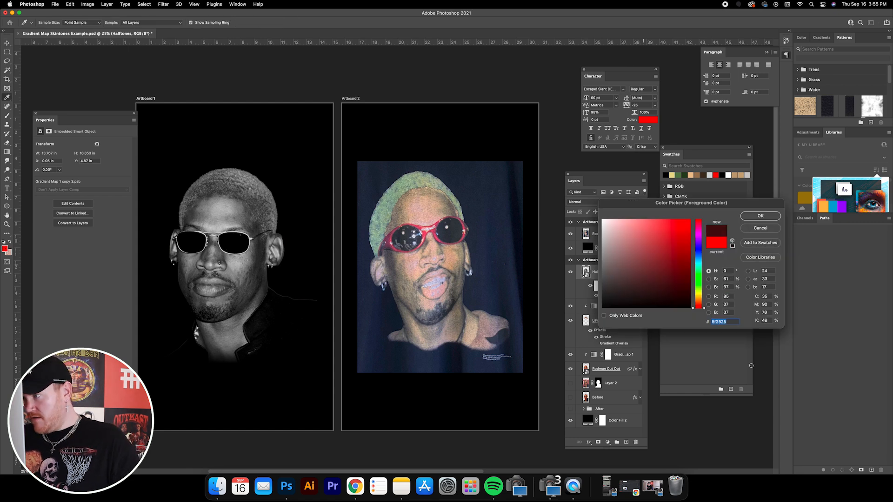
{"action": "left_click", "coordinate": [760, 216]}
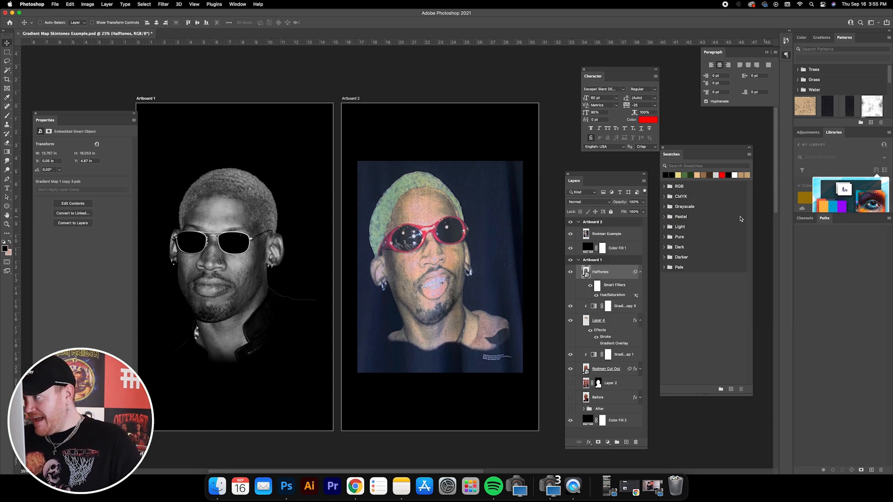
{"action": "left_click", "coordinate": [9, 254]}
{"action": "left_click_drag", "start_coordinate": [650, 267], "coordinate": [572, 193]}
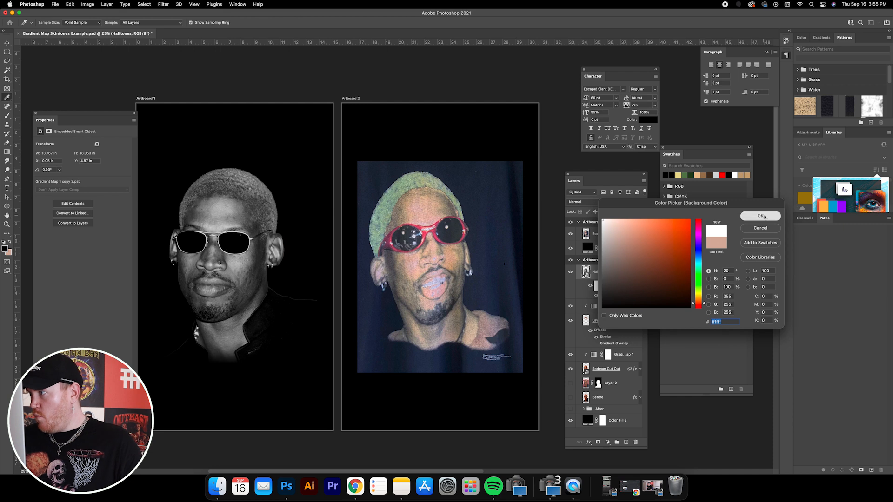
{"action": "left_click", "coordinate": [761, 216]}
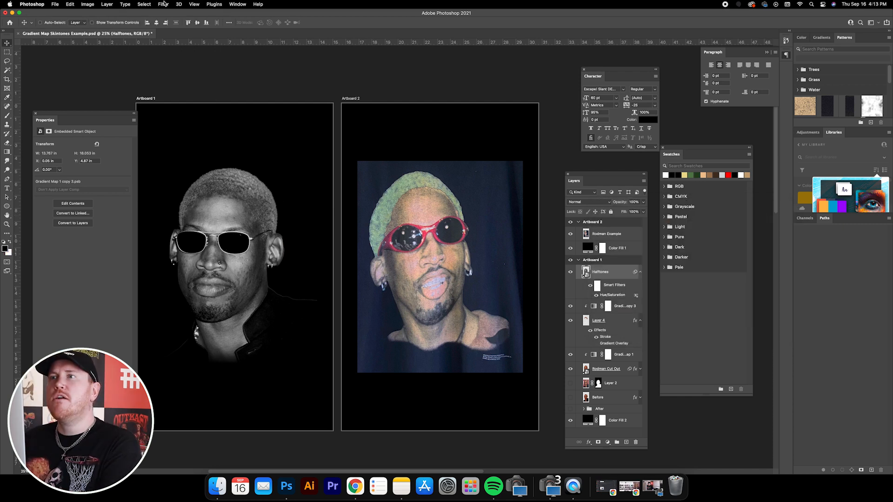
Open the Filter Gallery for the Halftones layer with the Sketch effect Halftone Pattern, previewing the whole portrait
{"action": "left_click", "coordinate": [163, 4]}
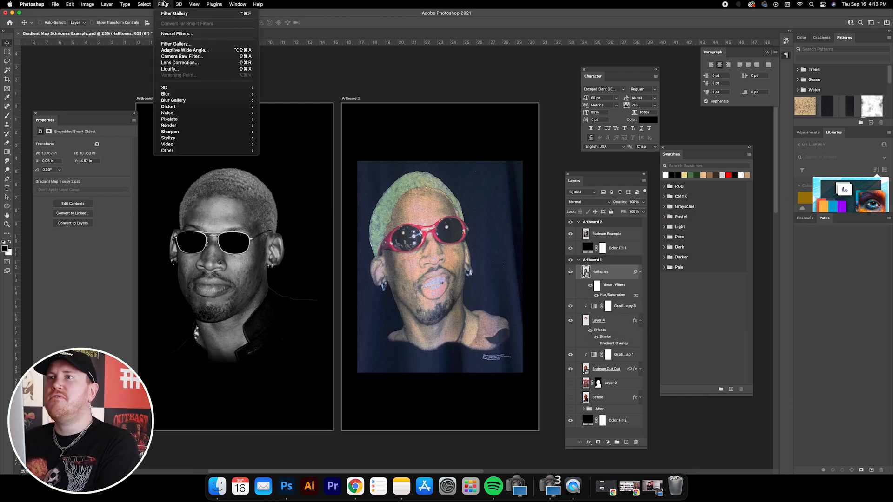
{"action": "left_click", "coordinate": [176, 43]}
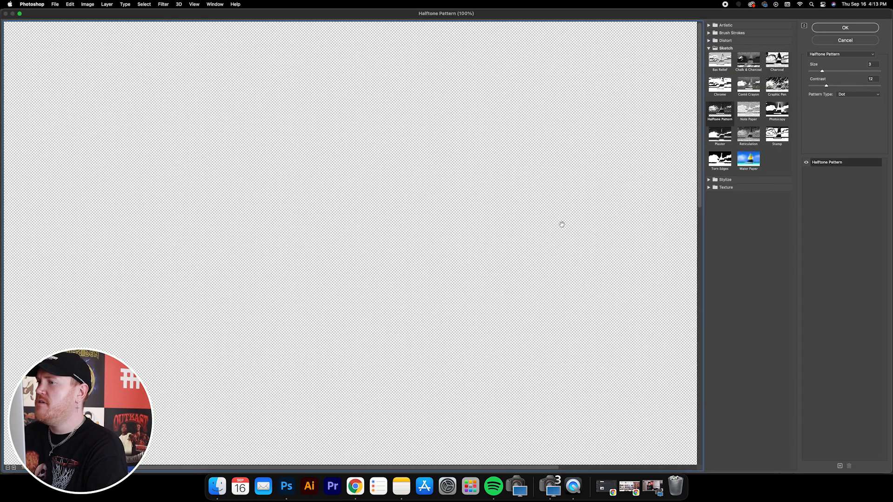
{"action": "left_click", "coordinate": [8, 468]}
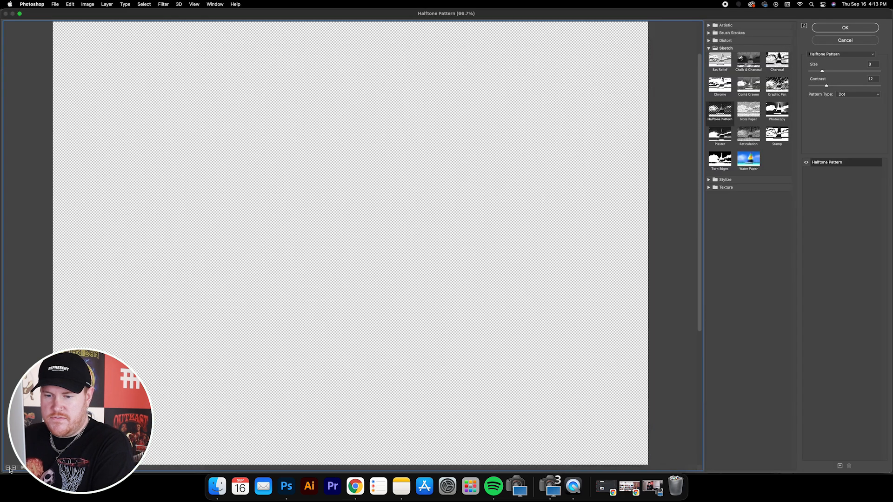
{"action": "left_click", "coordinate": [8, 468]}
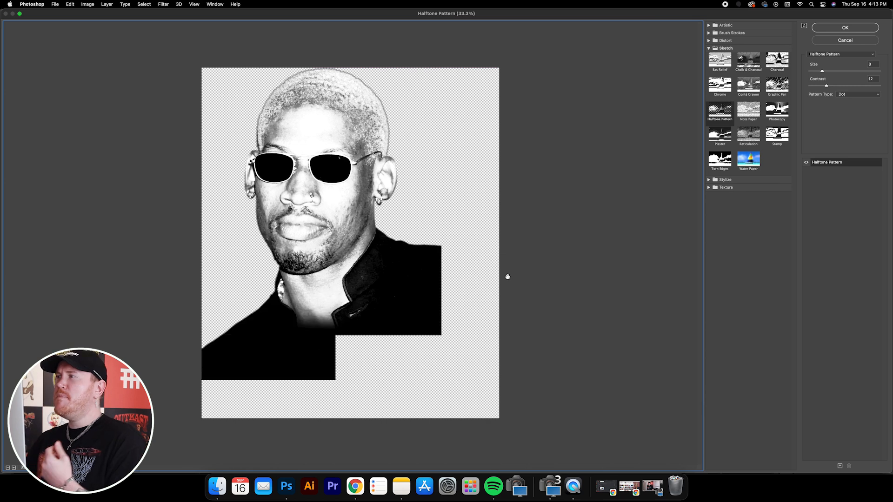
{"action": "left_click", "coordinate": [728, 49]}
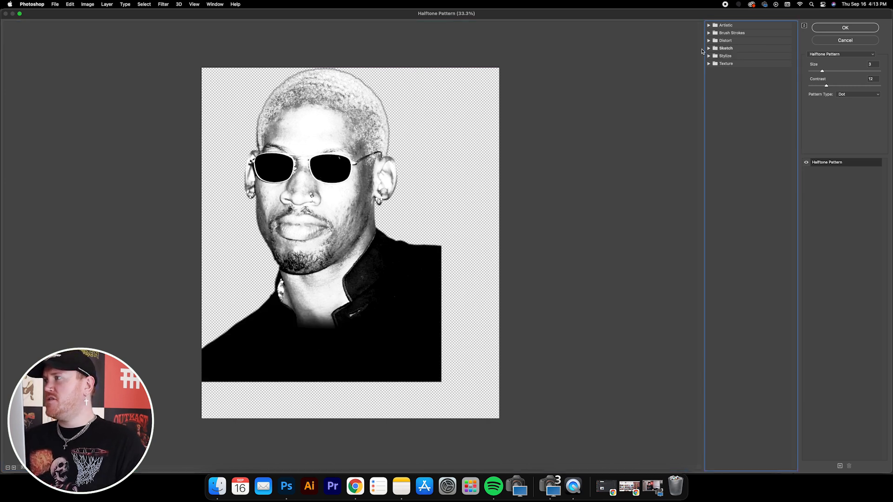
{"action": "left_click", "coordinate": [709, 48]}
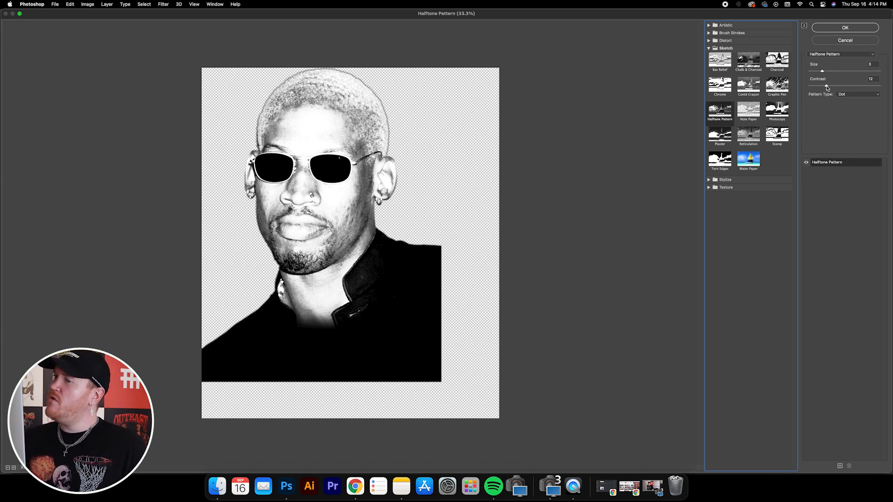
Try a halftone contrast of 6 and the Line pattern type, and restore contrast 12 and the Dot type
{"action": "mouse_move", "coordinate": [827, 88]}
{"action": "left_mouse_down"}
{"action": "mouse_move", "coordinate": [841, 87]}
{"action": "mouse_move", "coordinate": [820, 88]}
{"action": "left_mouse_up"}
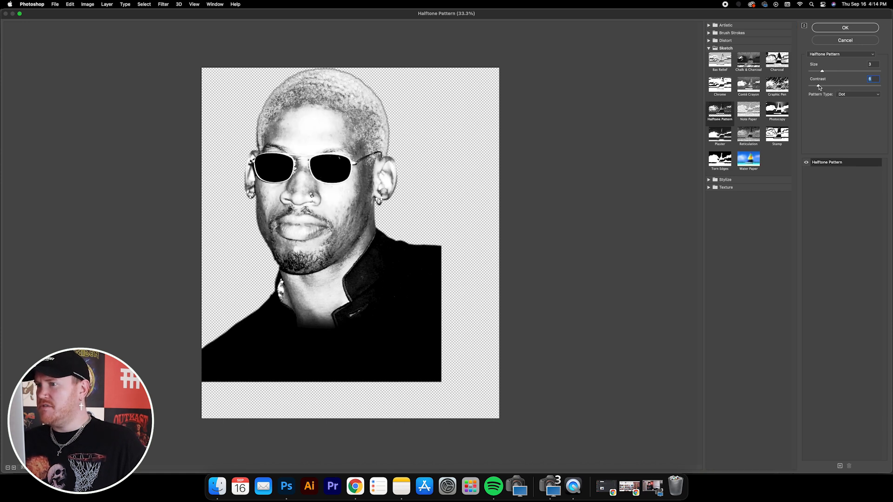
{"action": "type", "text": "12"}
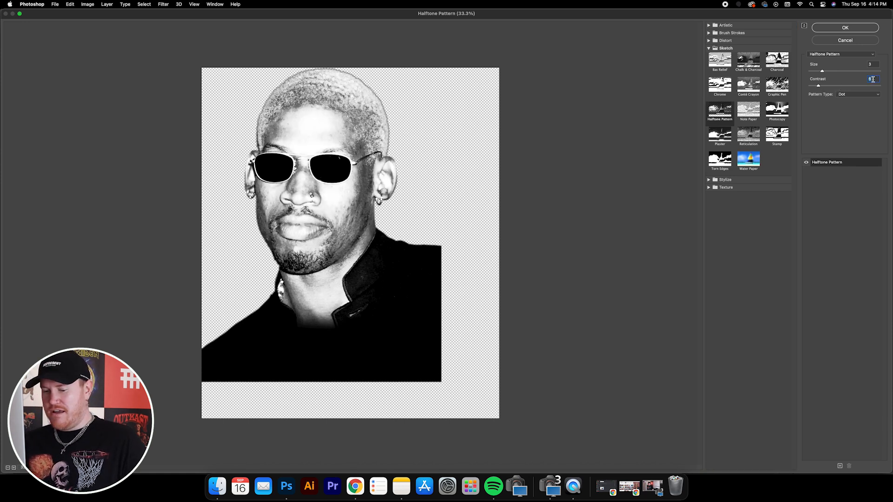
{"action": "left_click", "coordinate": [855, 95]}
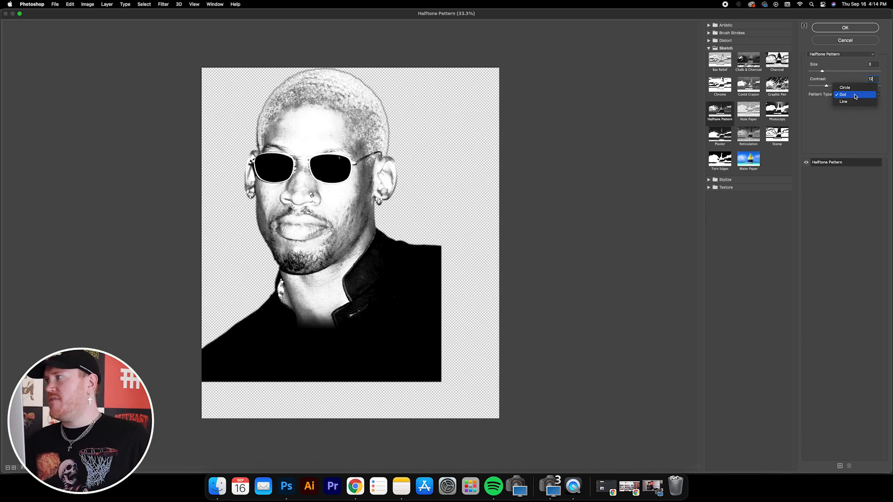
{"action": "left_click", "coordinate": [841, 122]}
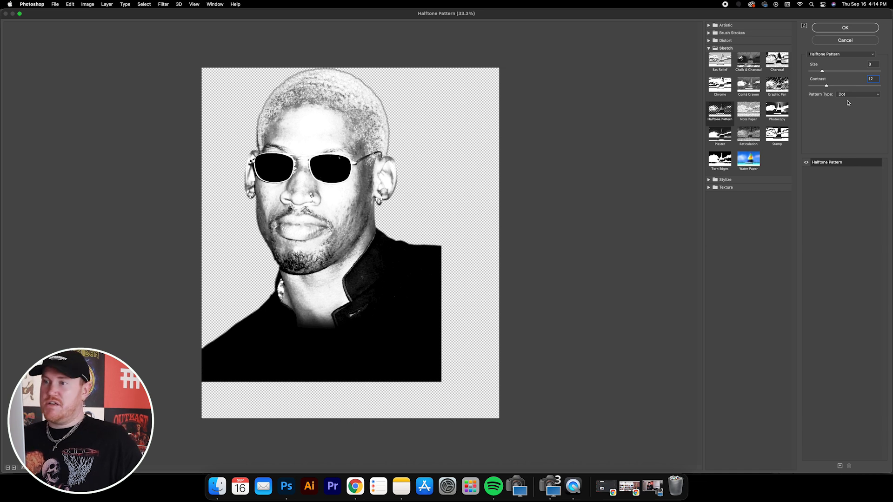
{"action": "left_click", "coordinate": [862, 95]}
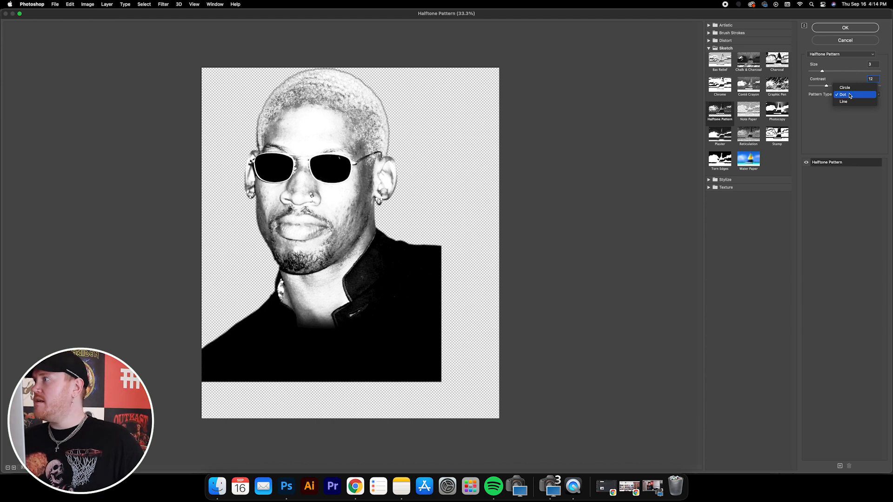
{"action": "left_click", "coordinate": [846, 103]}
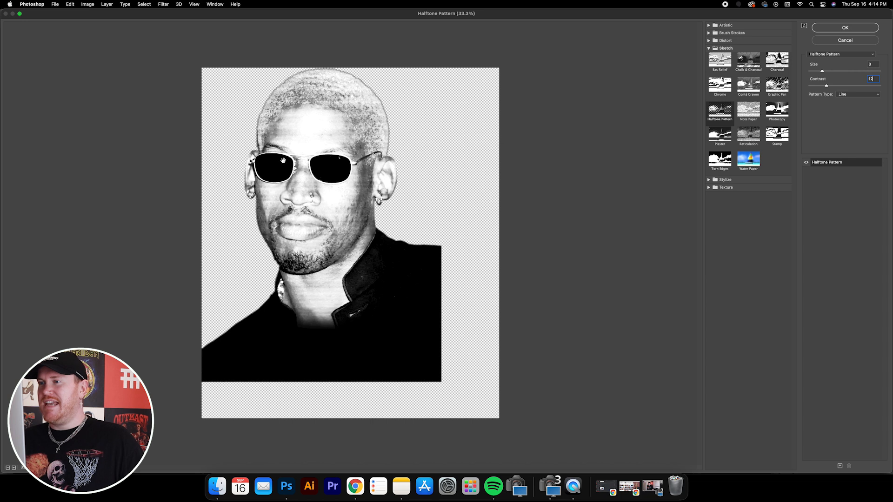
{"action": "left_click", "coordinate": [843, 93]}
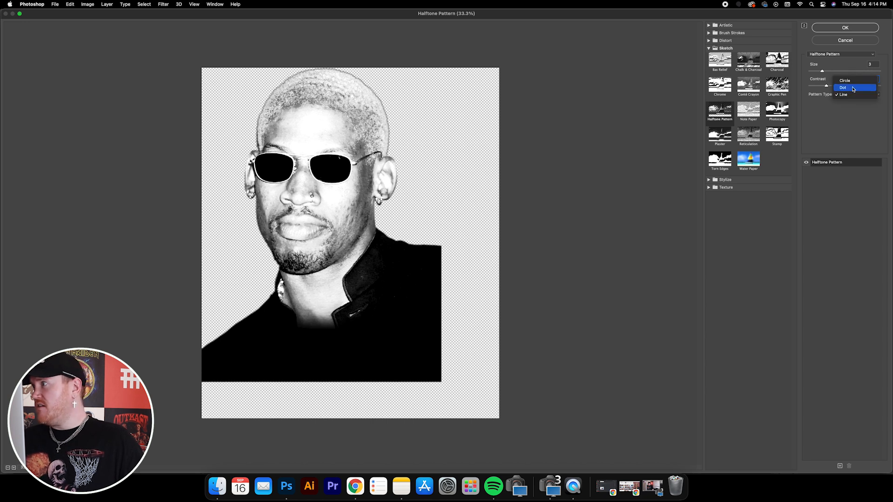
{"action": "left_click", "coordinate": [853, 88]}
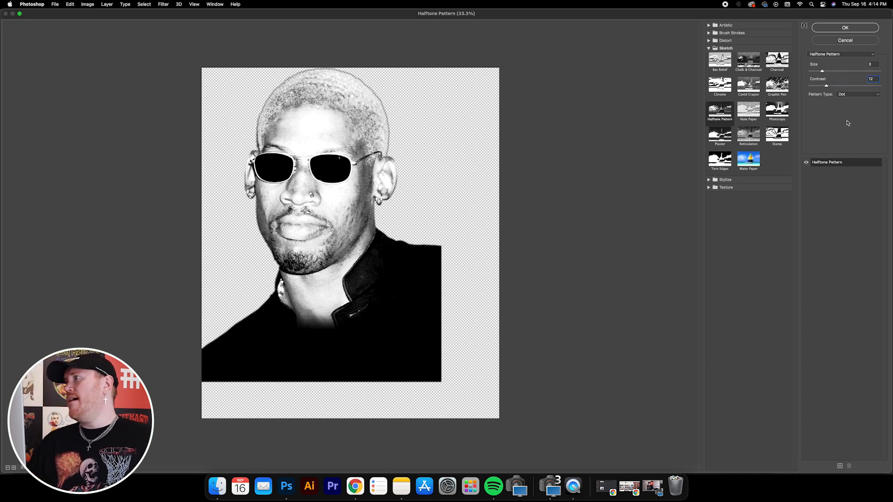
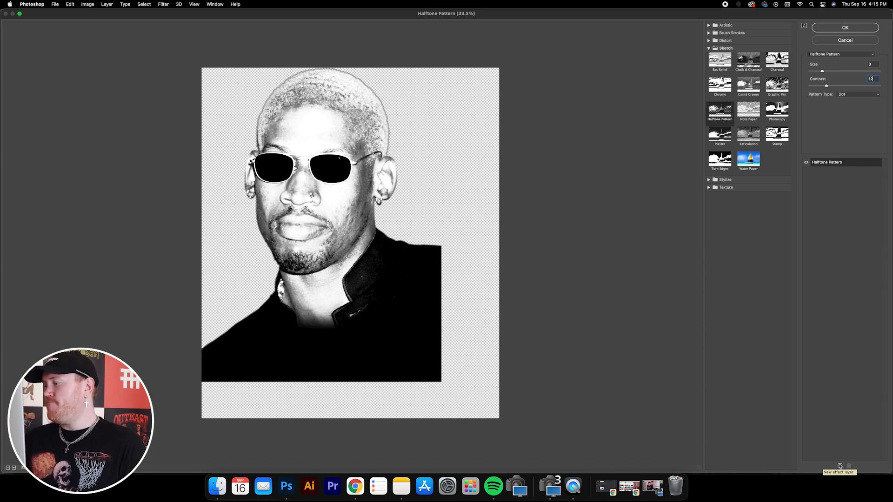
Add a second effect layer in the gallery and change the lower one to the Texture effect Grain
{"action": "left_click", "coordinate": [840, 466]}
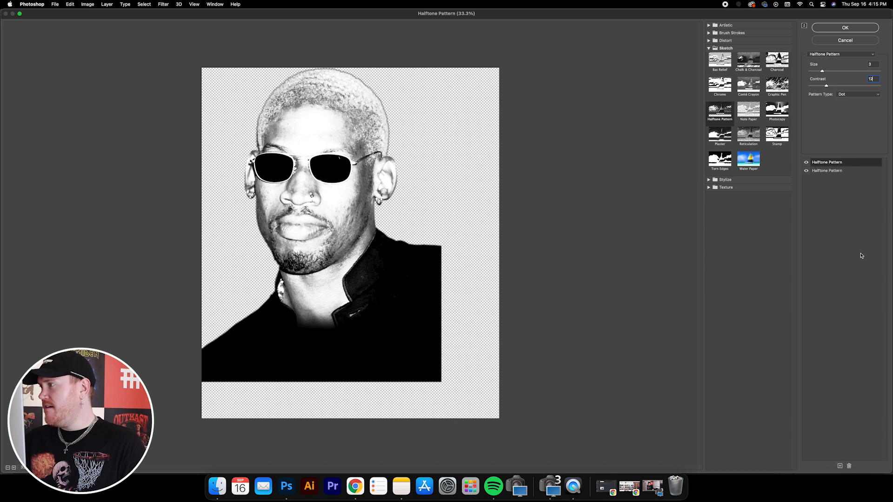
{"action": "left_click", "coordinate": [845, 173]}
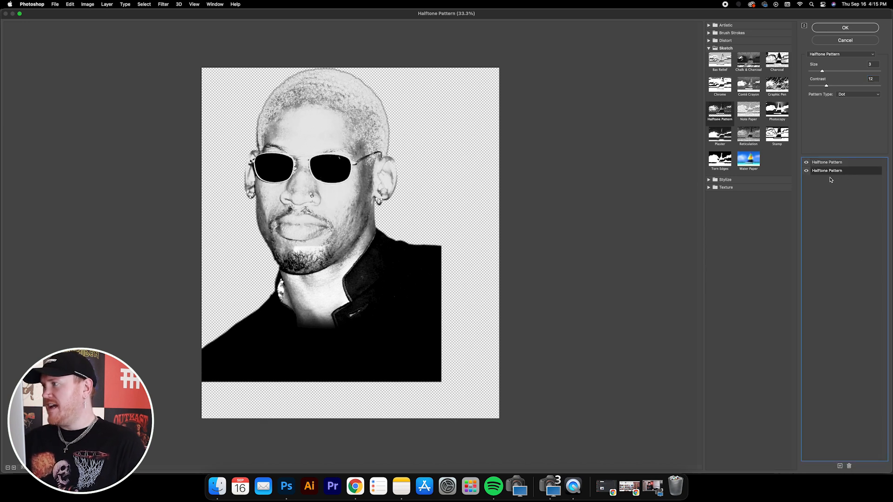
{"action": "left_click", "coordinate": [709, 49]}
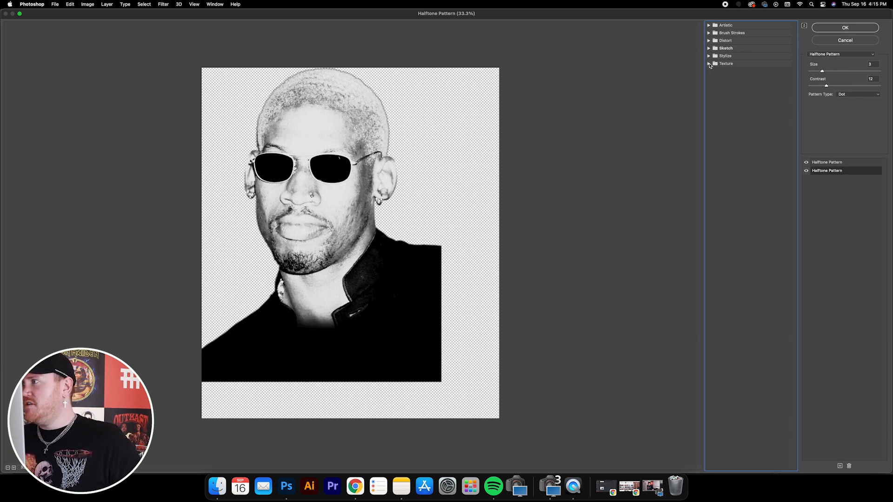
{"action": "left_click", "coordinate": [710, 64]}
{"action": "left_click", "coordinate": [753, 79]}
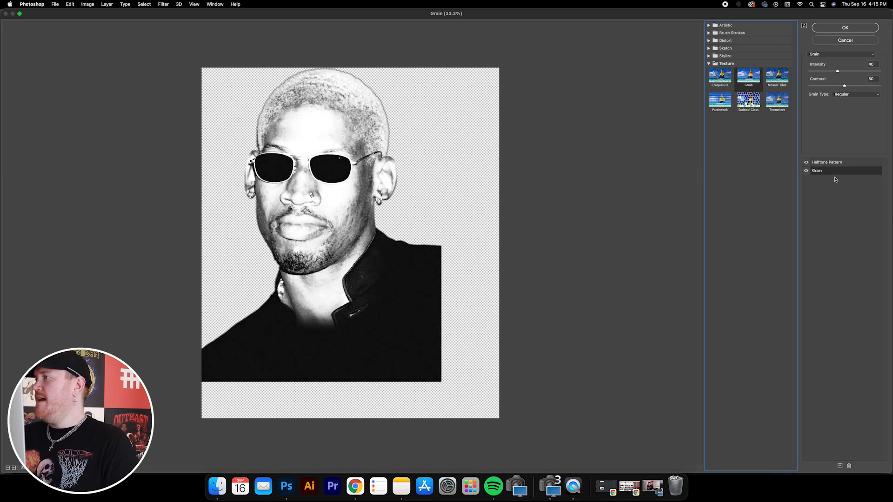
Set the Grain effect's type to Enlarged, its intensity to 20 and its contrast to 40
{"action": "left_click", "coordinate": [856, 94]}
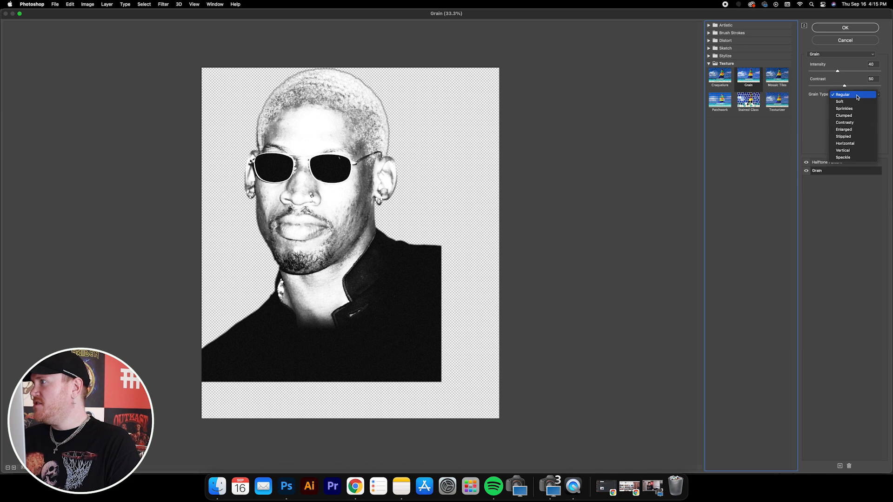
{"action": "left_click", "coordinate": [847, 130]}
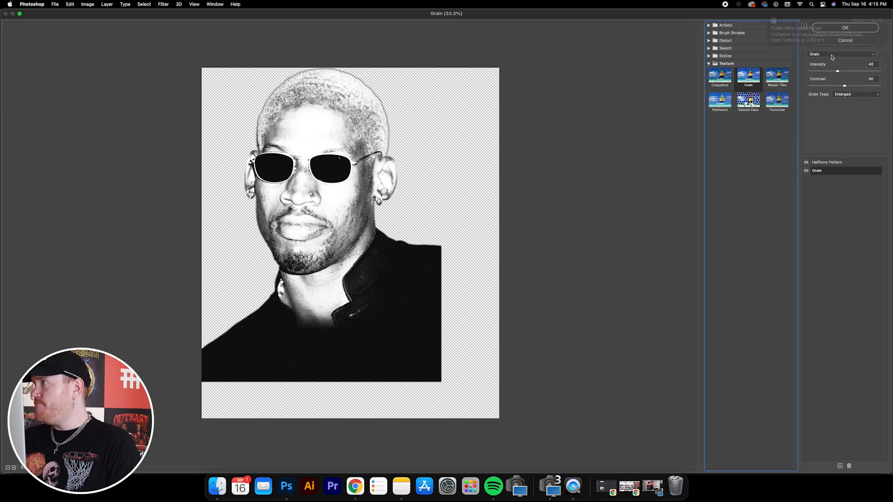
{"action": "left_click", "coordinate": [876, 64]}
{"action": "left_click_drag", "start_coordinate": [878, 65], "coordinate": [853, 65]}
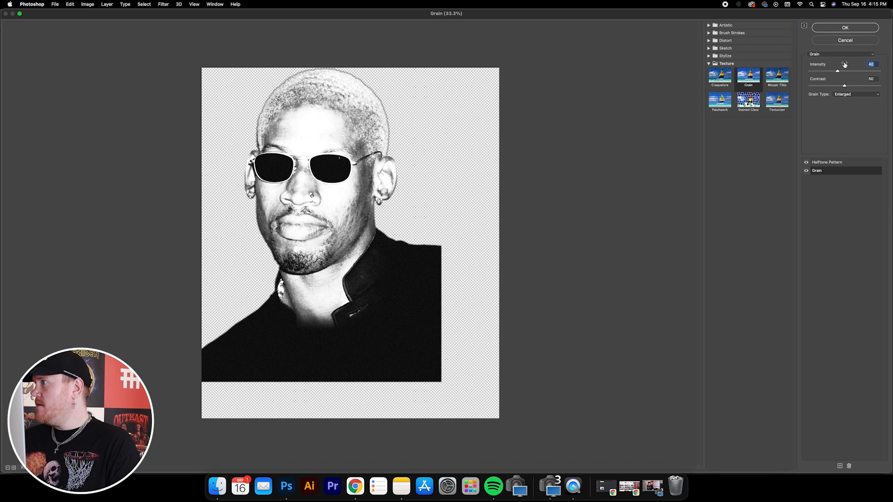
{"action": "type", "text": "20"}
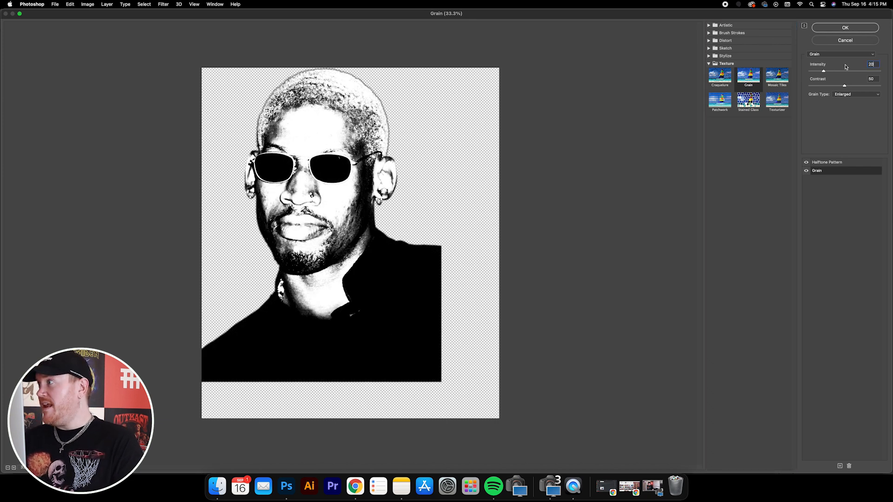
{"action": "key", "text": "Tab"}
{"action": "type", "text": "40"}
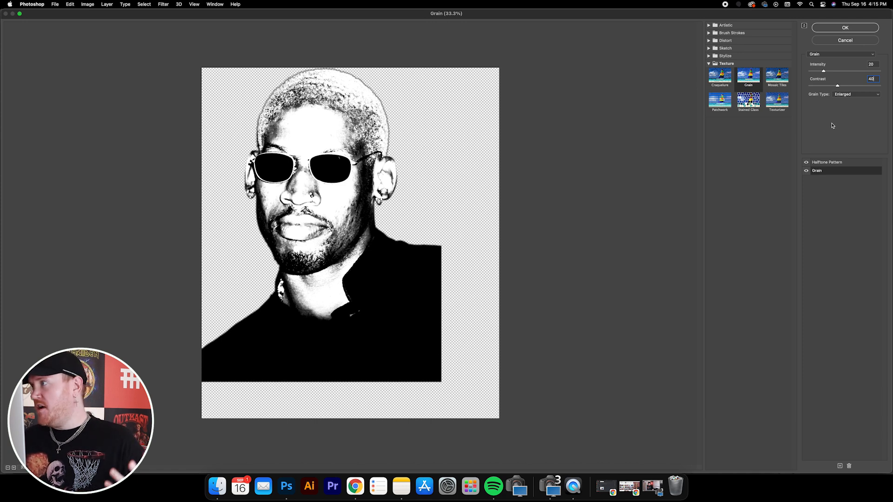
Add another Grain effect layer and move it to the bottom of the effect stack, below the first Grain
{"action": "left_click", "coordinate": [830, 177]}
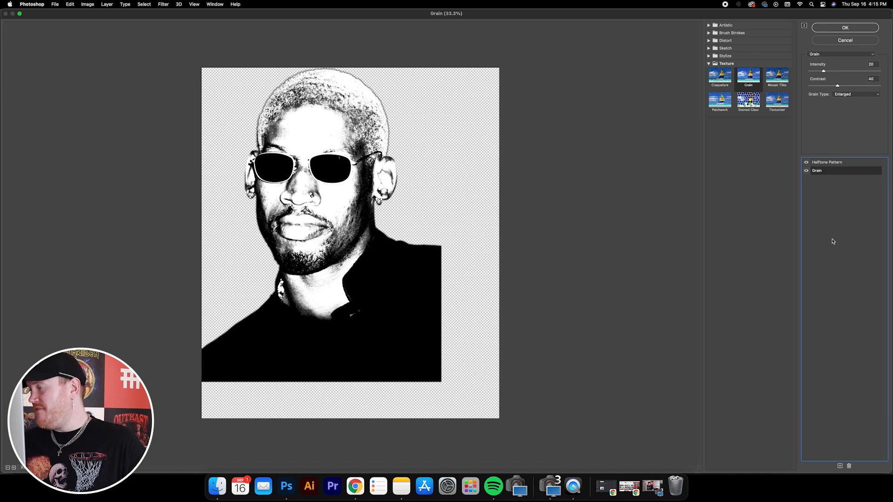
{"action": "left_click", "coordinate": [841, 466]}
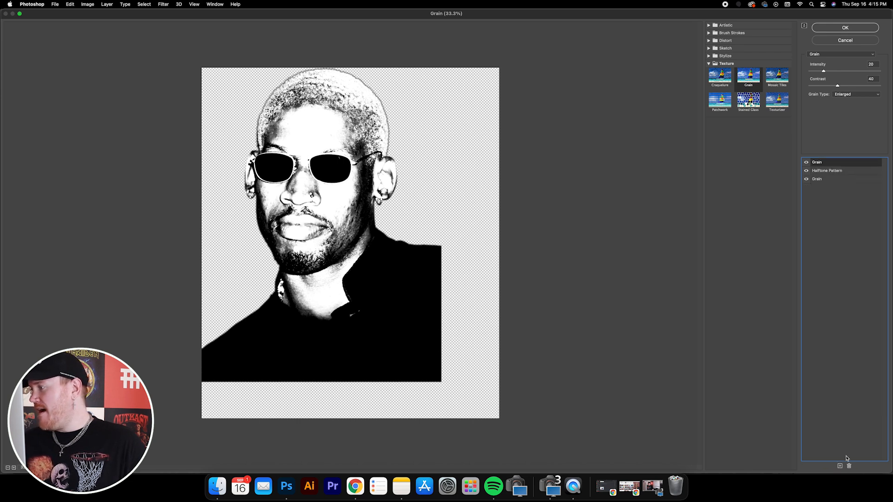
{"action": "left_click_drag", "start_coordinate": [839, 164], "coordinate": [837, 186]}
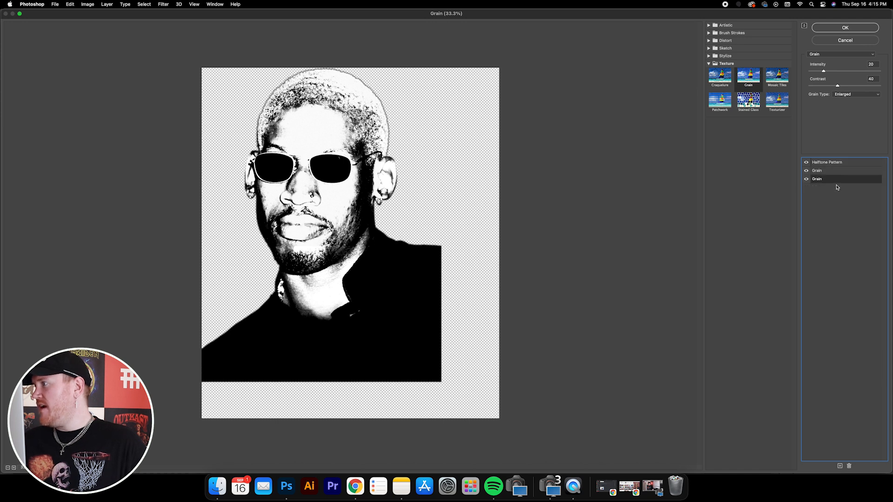
Set the bottom Grain effect's type to Clumped and apply the filter gallery to the Halftones layer
{"action": "left_click", "coordinate": [857, 95]}
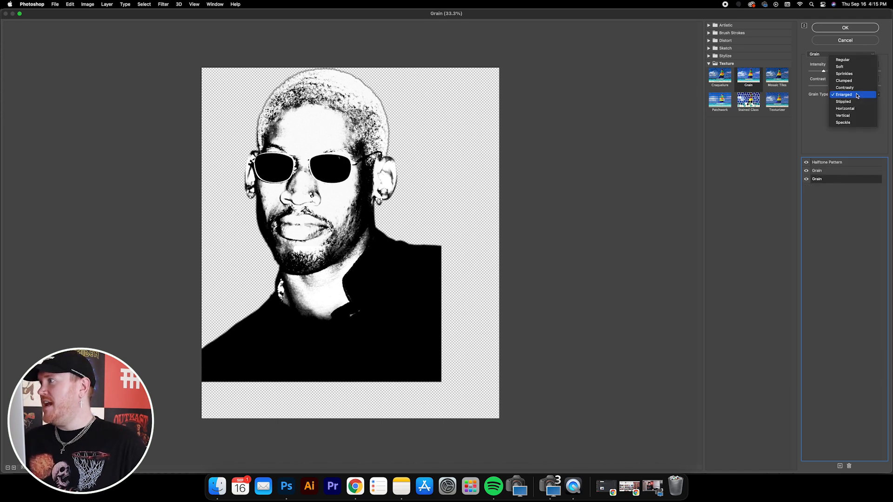
{"action": "left_click", "coordinate": [856, 81]}
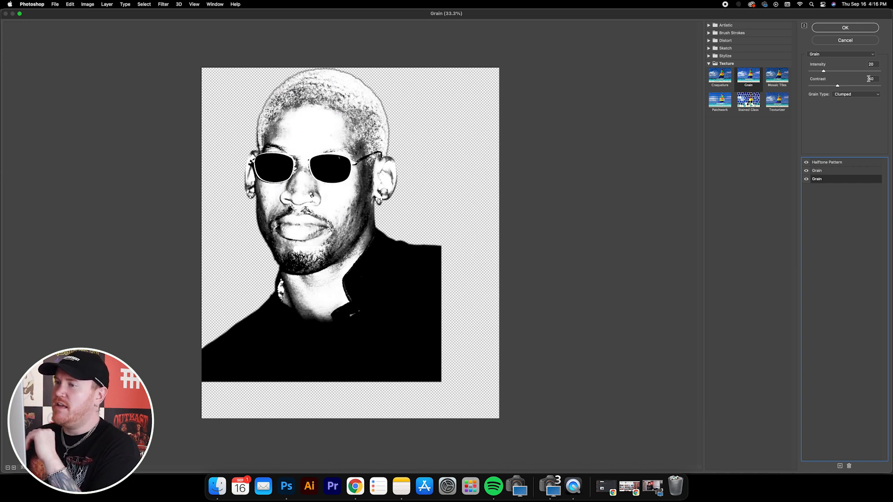
{"action": "left_click", "coordinate": [806, 178]}
{"action": "left_click", "coordinate": [806, 170]}
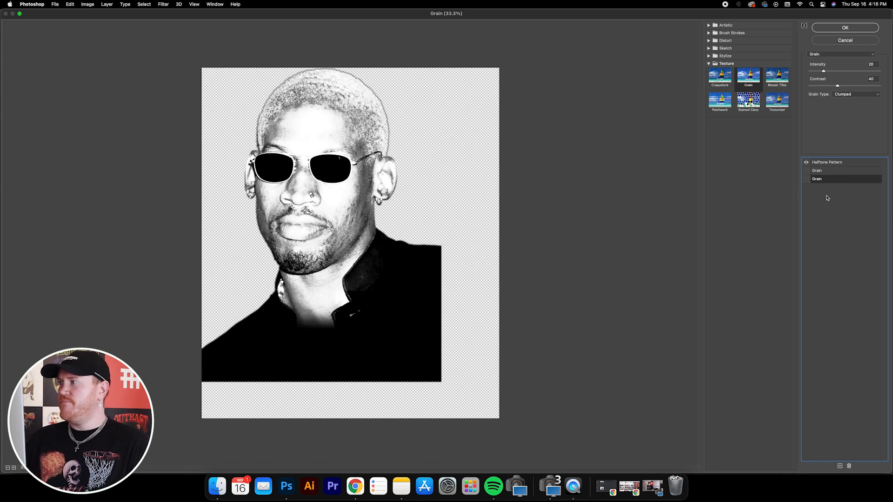
{"action": "left_click", "coordinate": [806, 172]}
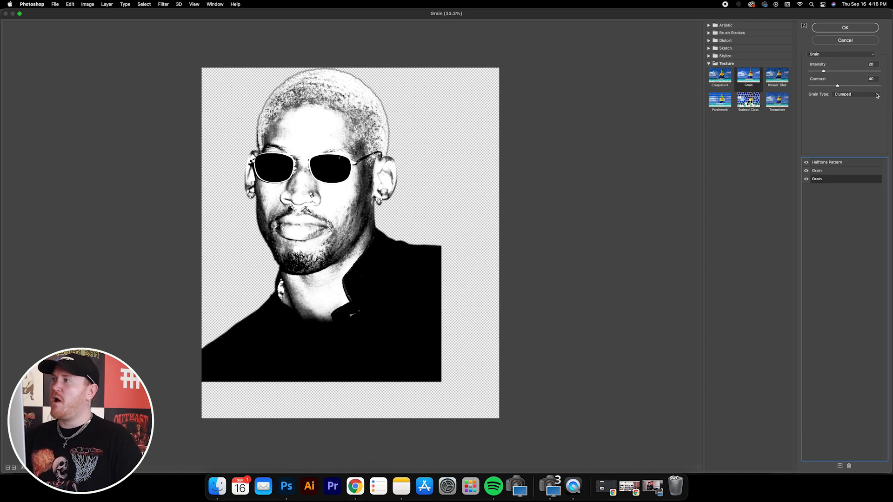
{"action": "left_click", "coordinate": [854, 29]}
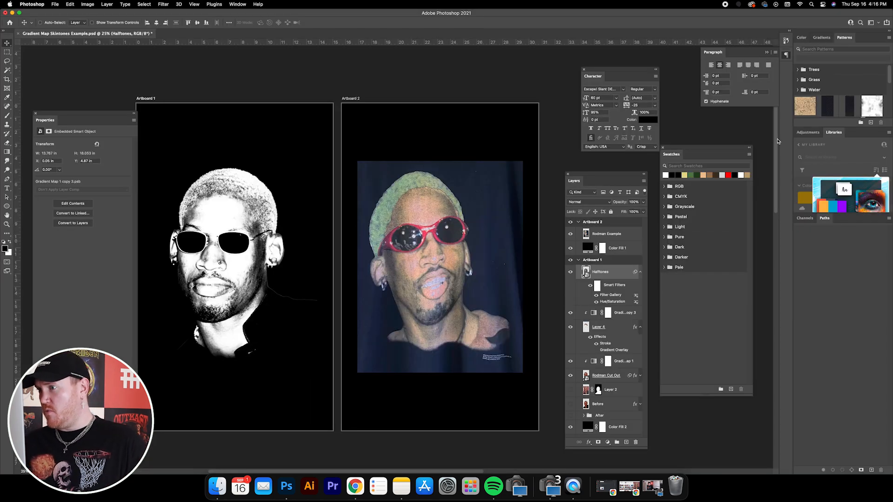
Collapse the Halftones layer's smart filter list and set the layer's blend mode to Darker Color
{"action": "left_click", "coordinate": [640, 272]}
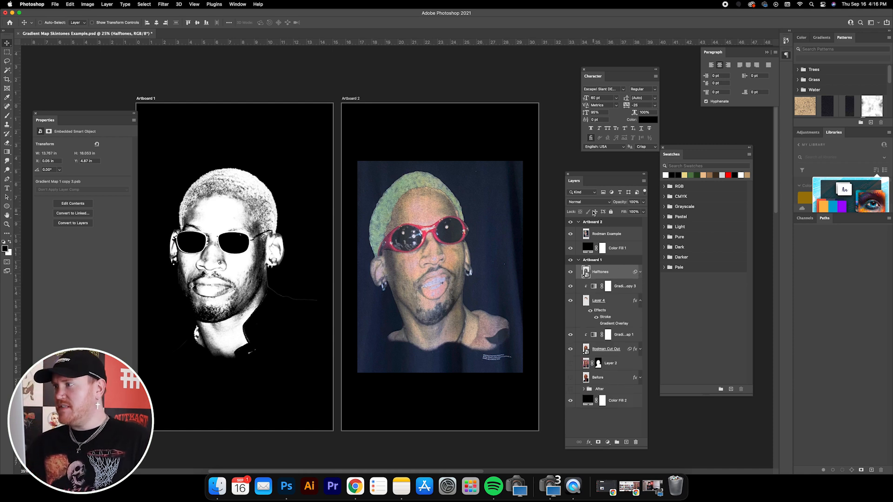
{"action": "left_click", "coordinate": [589, 202]}
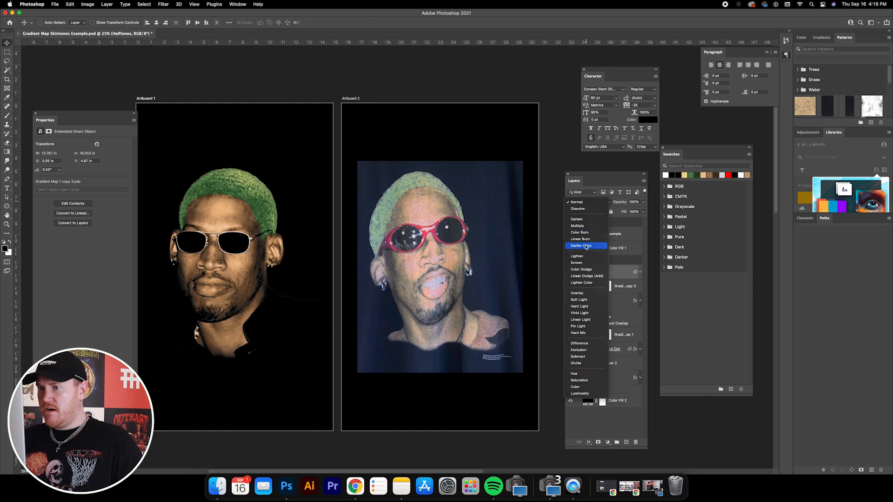
{"action": "left_click", "coordinate": [586, 246]}
{"action": "left_click", "coordinate": [569, 272]}
{"action": "left_click", "coordinate": [570, 273]}
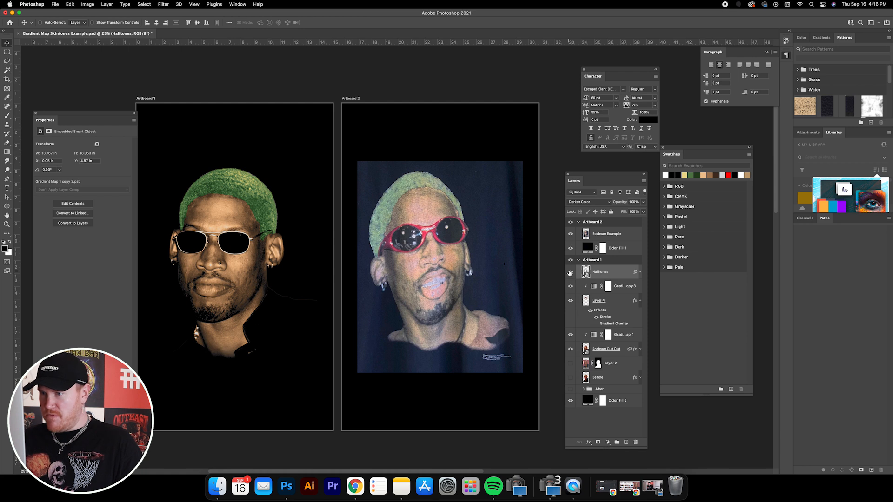
Try the Multiply blend mode on the Halftones layer and restore Darker Color
{"action": "left_click", "coordinate": [590, 202]}
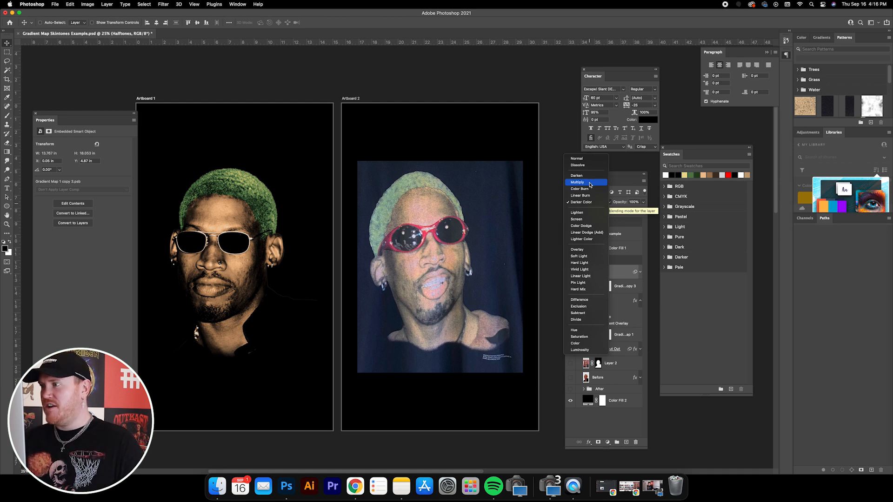
{"action": "left_click", "coordinate": [590, 185]}
{"action": "left_click", "coordinate": [586, 204]}
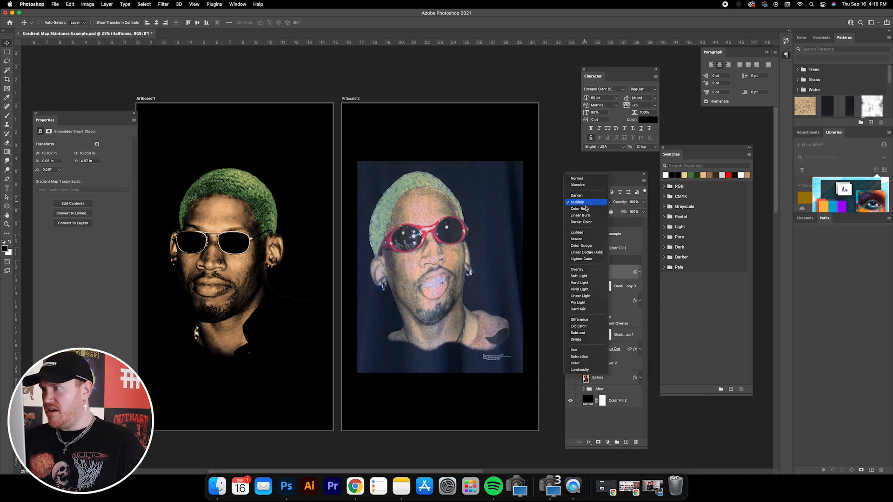
{"action": "left_click", "coordinate": [586, 223]}
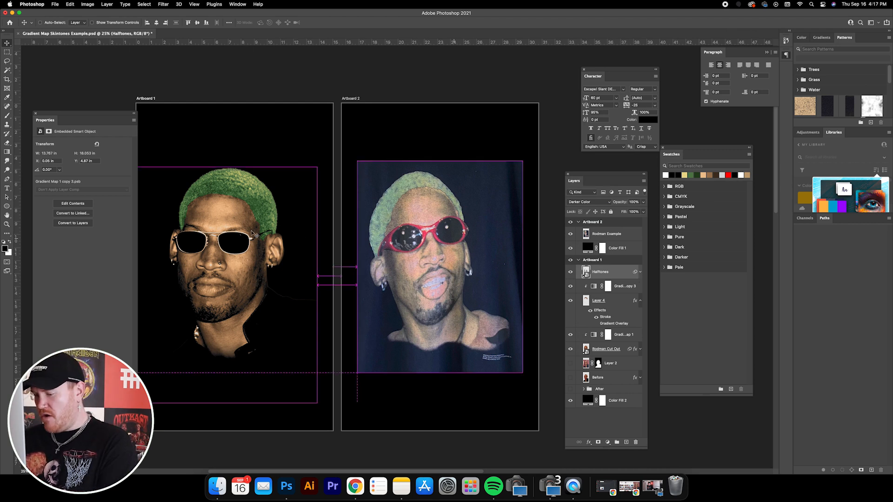
Examine the halftone dots on the portrait's face and hair up close, and compare the whole portrait with the reference
{"action": "key", "text": "super+plus"}
{"action": "key", "text": "super+plus"}
{"action": "scroll", "coordinate": [251, 247], "scroll_direction": "left", "scroll_amount": 5}
{"action": "key", "text": "super+plus"}
{"action": "key", "text": "super+plus"}
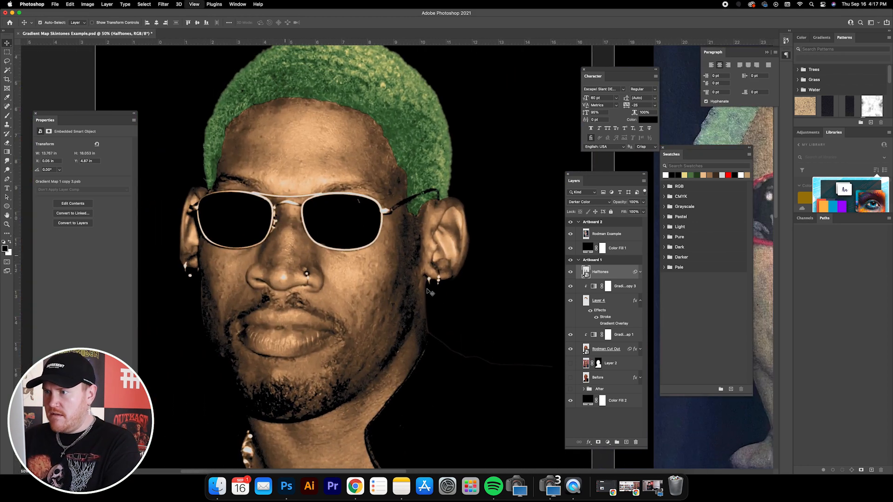
{"action": "scroll", "coordinate": [415, 230], "scroll_direction": "right", "scroll_amount": 4}
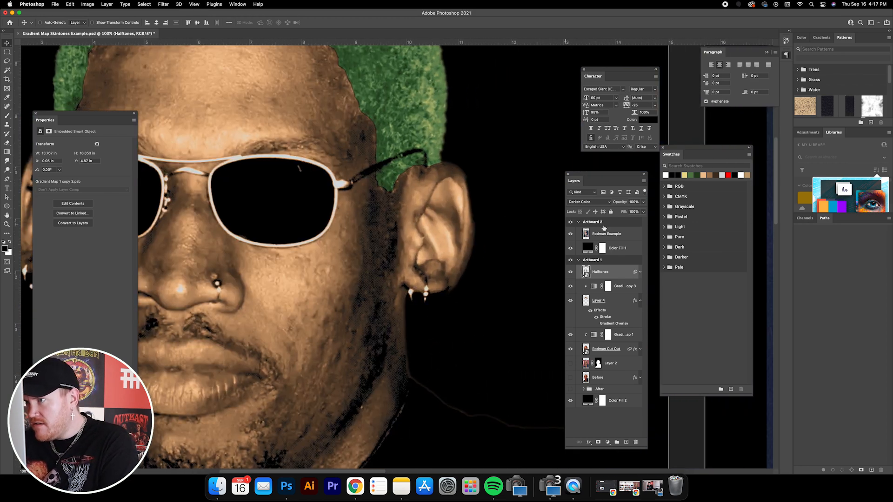
{"action": "left_click", "coordinate": [643, 202]}
{"action": "left_click_drag", "start_coordinate": [643, 211], "coordinate": [664, 211]}
{"action": "key", "text": "super+minus"}
{"action": "key", "text": "super+minus"}
{"action": "key", "text": "super+minus"}
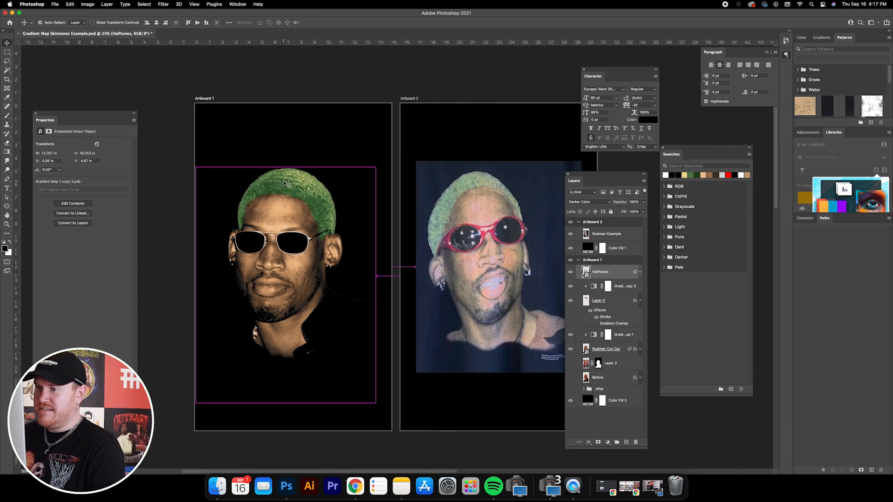
{"action": "key", "text": "super+plus"}
{"action": "key", "text": "super+minus"}
{"action": "key", "text": "super+minus"}
{"action": "key", "text": "super+plus"}
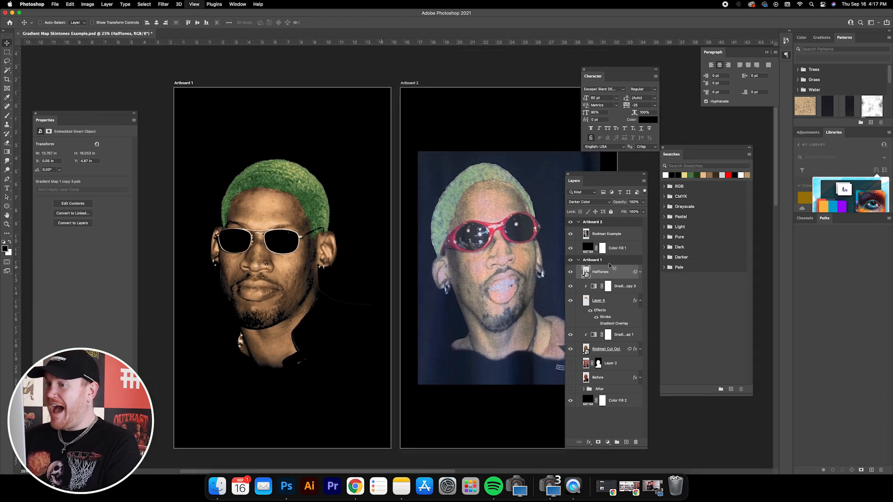
{"action": "key", "text": "super+minus"}
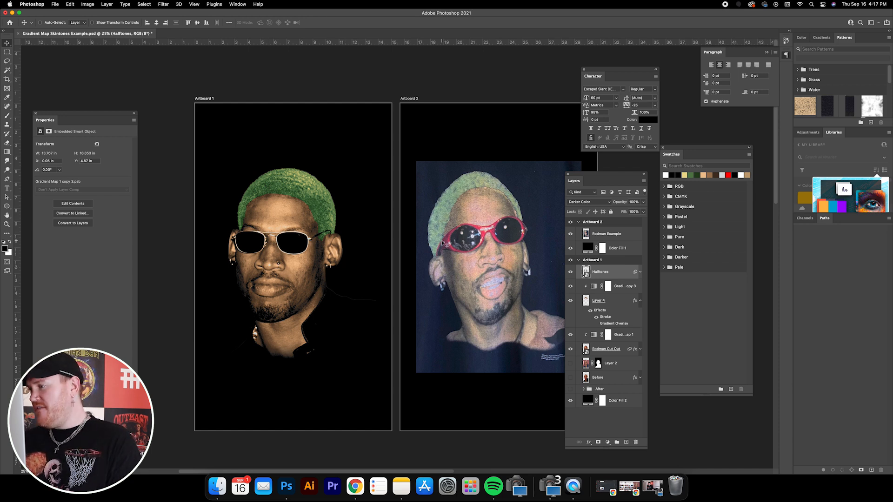
Group the layers from Rodman Cut Out up to Halftones and add a layer mask to the group
{"action": "left_click", "coordinate": [623, 353]}
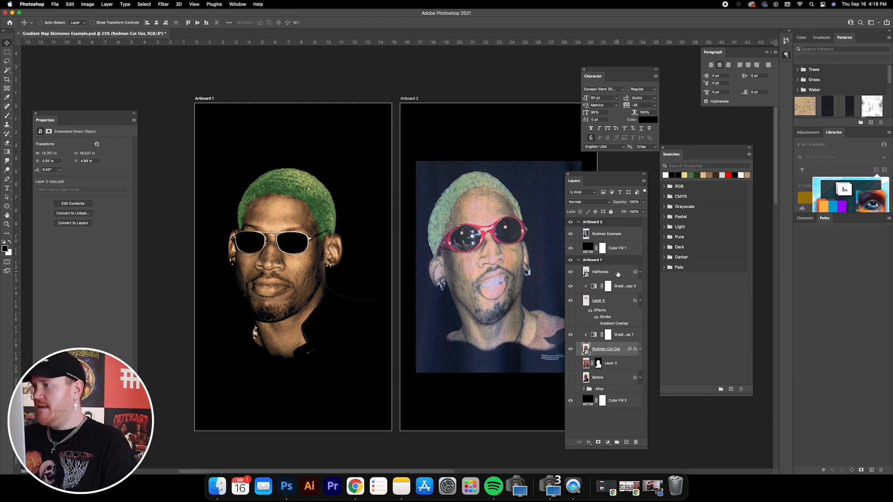
{"action": "left_click", "coordinate": [617, 274], "text": "shift"}
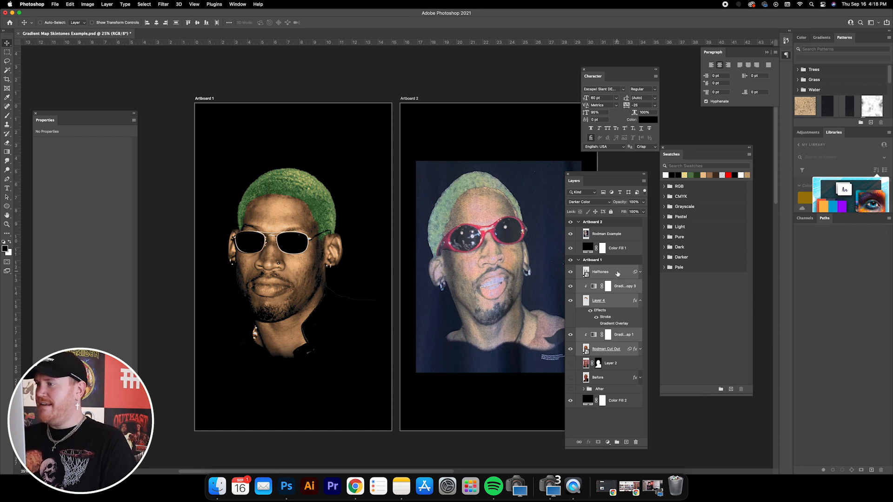
{"action": "key", "text": "super+g"}
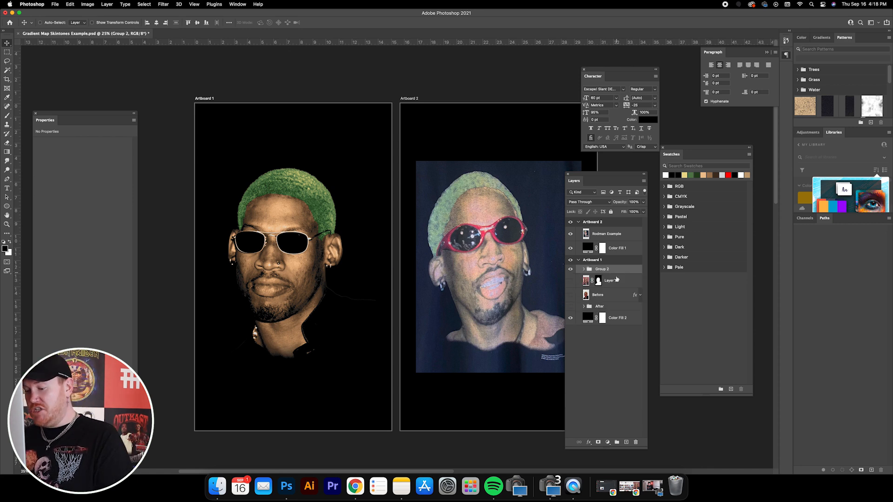
{"action": "left_click", "coordinate": [571, 269]}
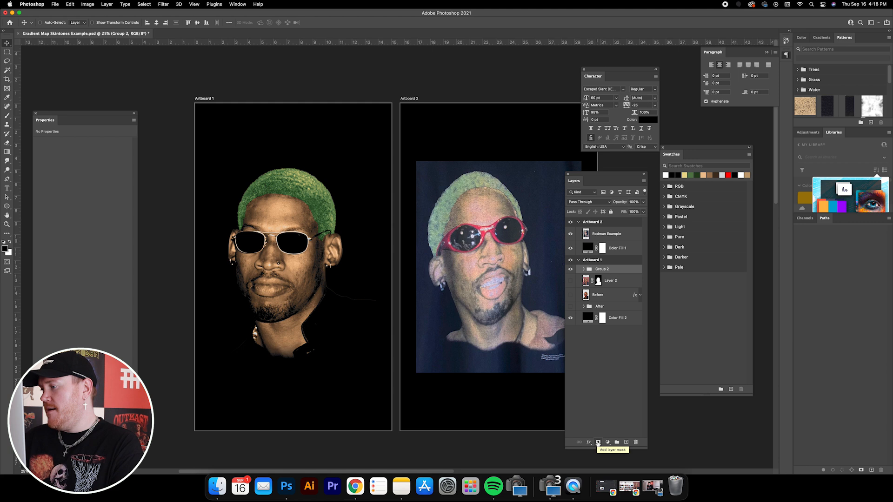
{"action": "left_click", "coordinate": [598, 442]}
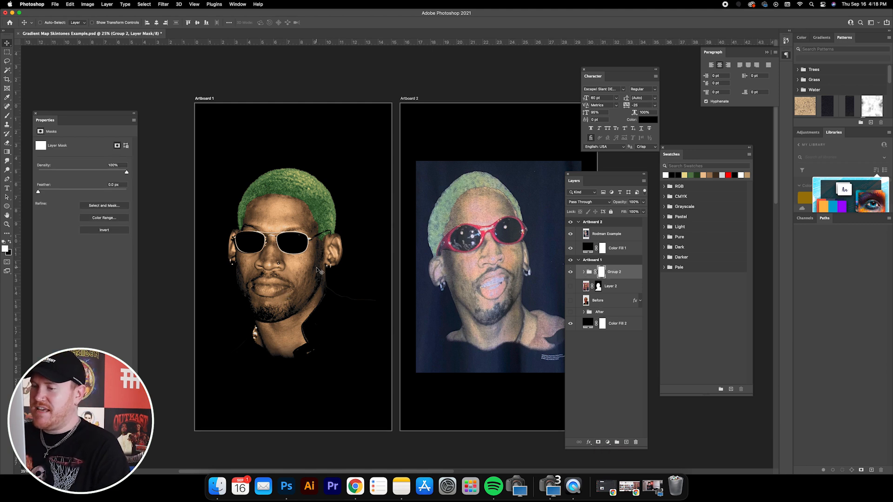
Switch to Finder and open the FULLERMOE - Vintage Textures (Vol. 1) folder in the Master Bundle
{"action": "left_click", "coordinate": [217, 486]}
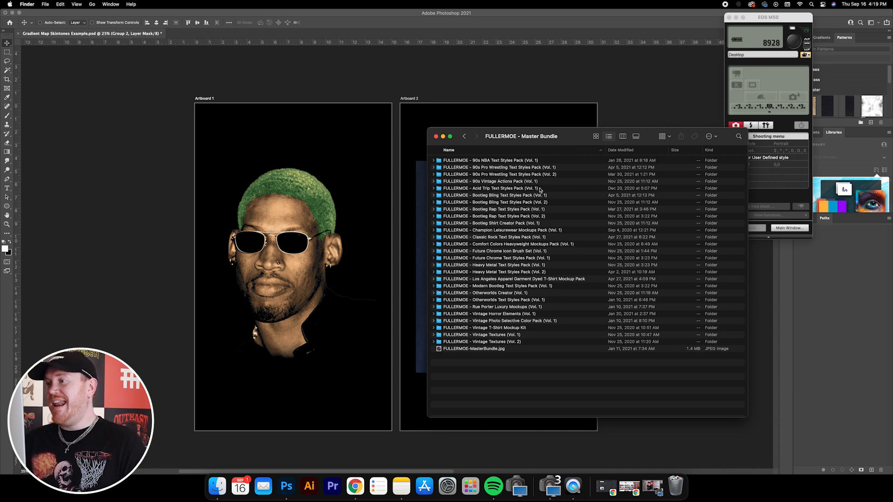
{"action": "left_click", "coordinate": [528, 336]}
{"action": "double_click", "coordinate": [527, 336]}
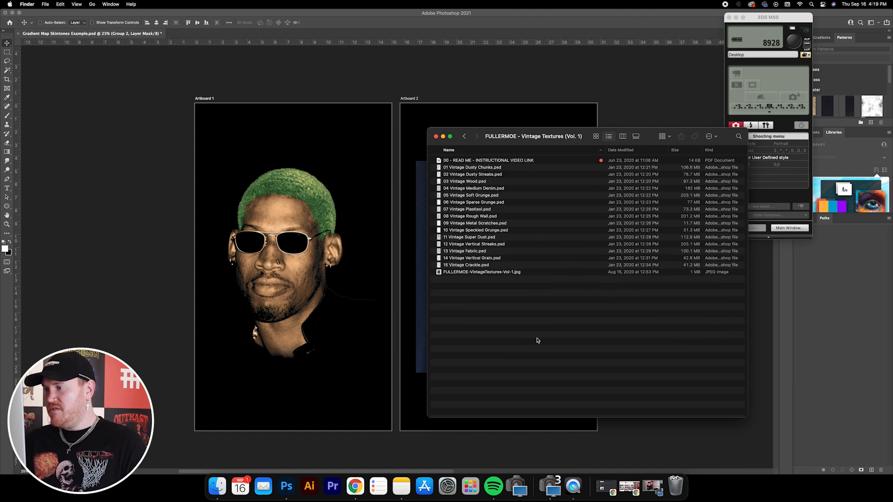
Preview the texture file 04 Vintage Medium Denim.psd
{"action": "left_click", "coordinate": [510, 188]}
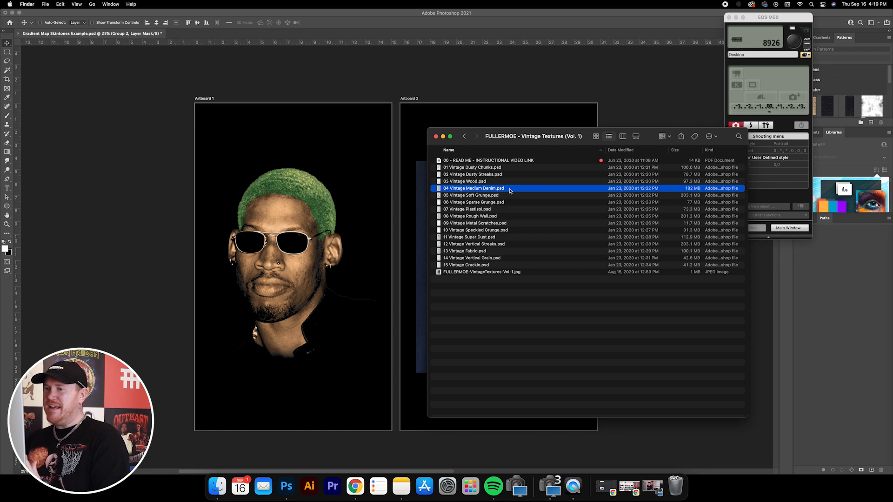
{"action": "key", "text": "space"}
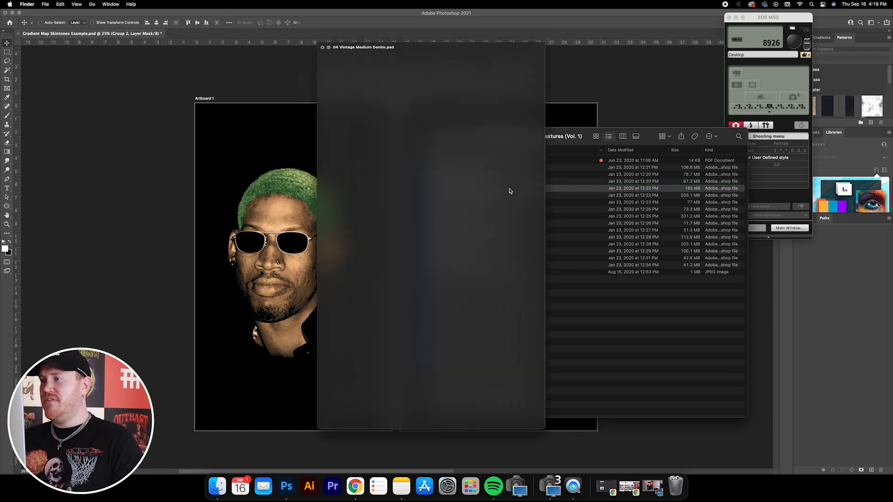
{"action": "key", "text": "space"}
{"action": "key", "text": "Up"}
{"action": "key", "text": "Down"}
{"action": "key", "text": "space"}
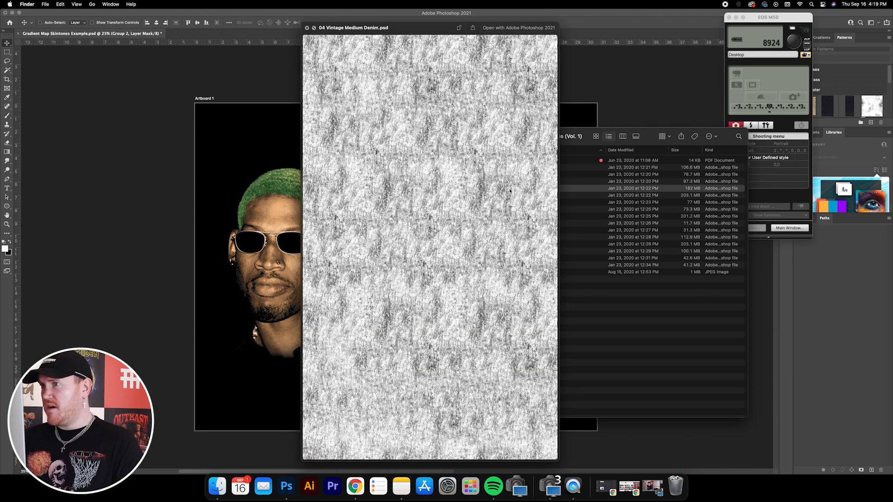
{"action": "key", "text": "space"}
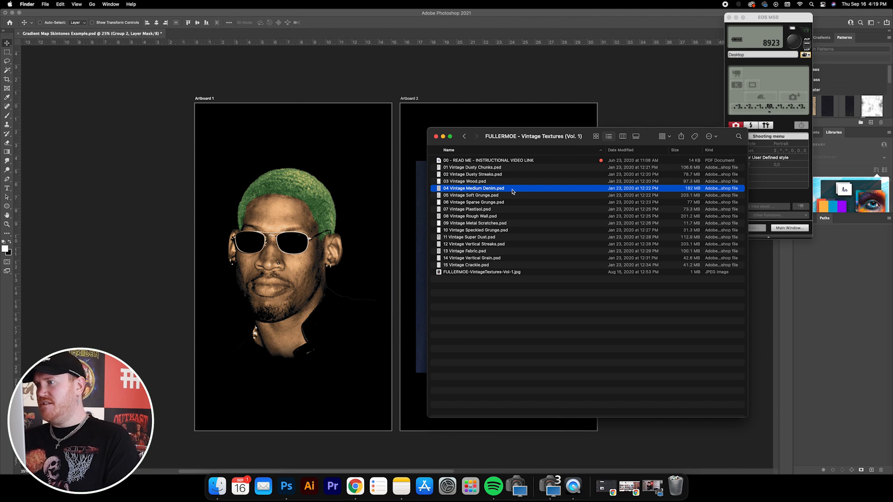
Open 04 Vintage Medium Denim.psd in Photoshop and copy the entire denim texture
{"action": "double_click", "coordinate": [512, 192]}
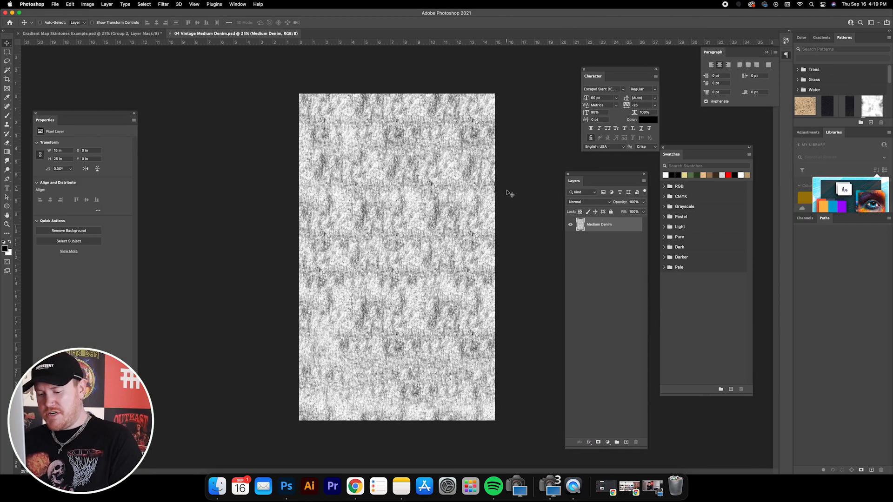
{"action": "key", "text": "super+a"}
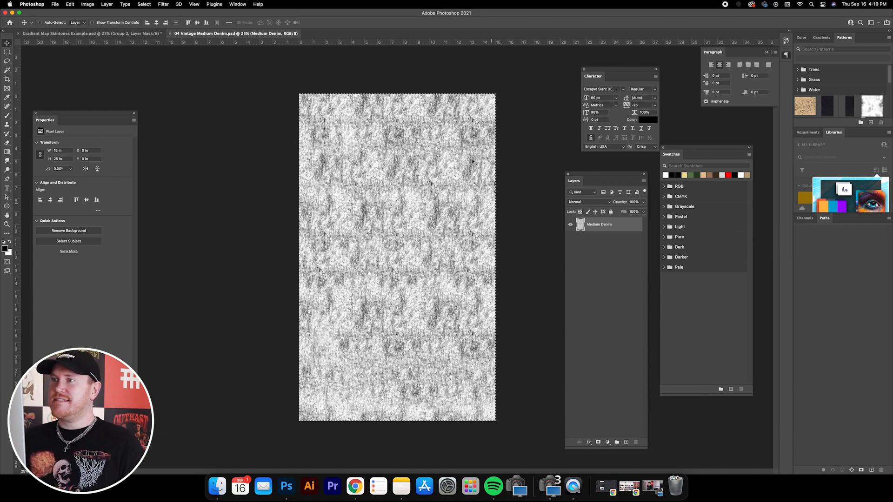
{"action": "key", "text": "super+c"}
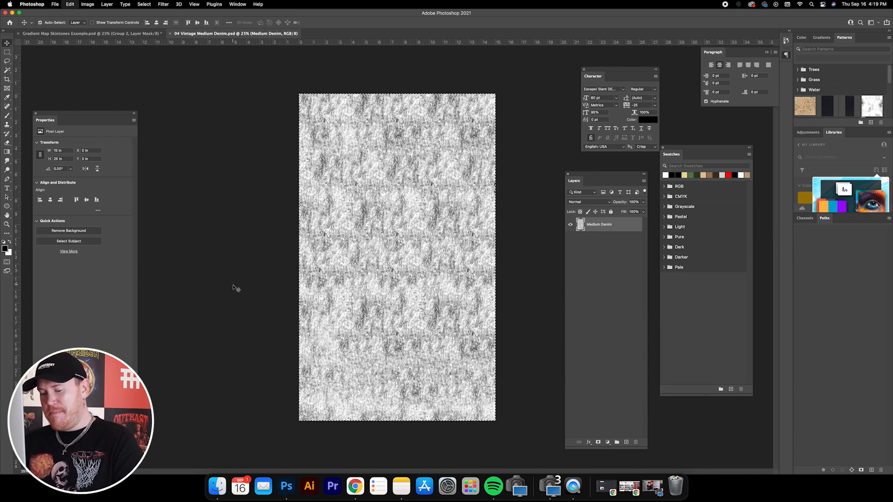
Paste the denim texture into the layer mask of the portrait group over Artboard 1, and return to the normal artwork view
{"action": "left_click", "coordinate": [112, 35]}
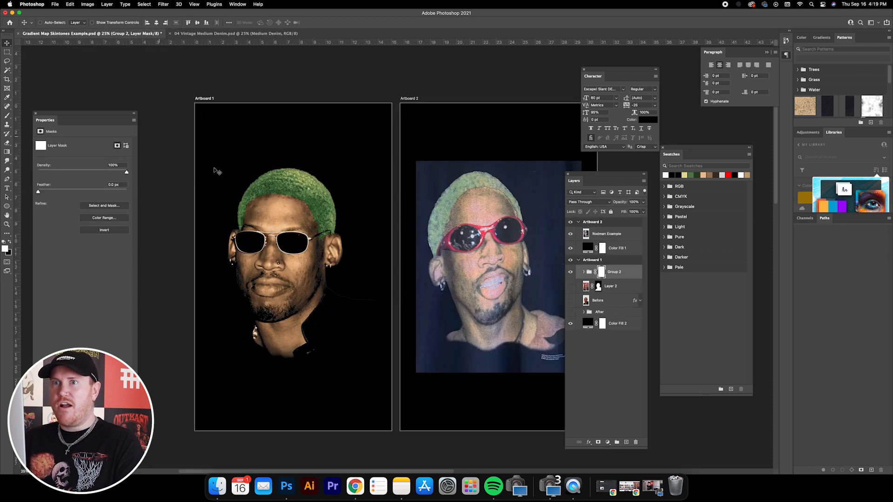
{"action": "left_click", "coordinate": [602, 273], "text": "alt"}
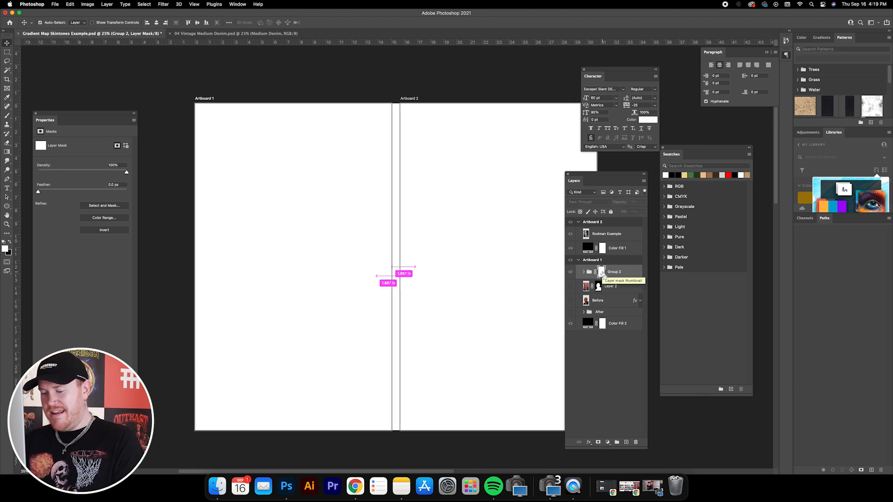
{"action": "key", "text": "super+v"}
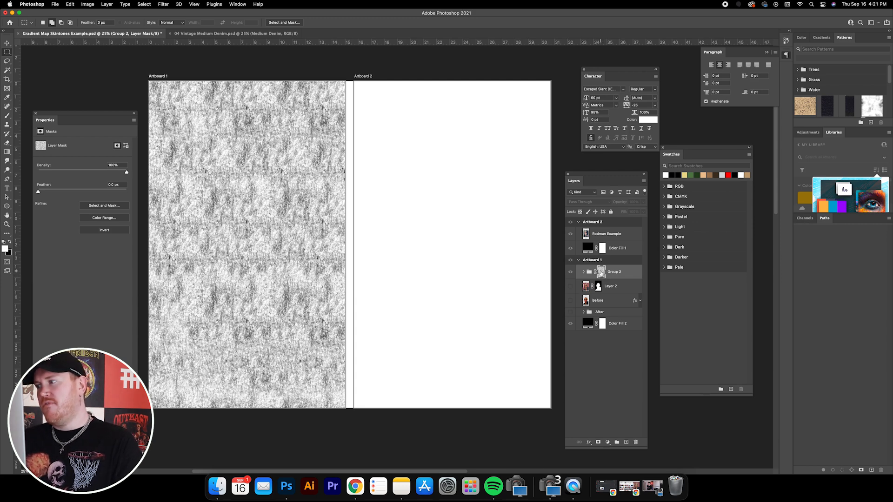
{"action": "left_click", "coordinate": [601, 273], "text": "alt"}
{"action": "right_click", "coordinate": [284, 126]}
{"action": "left_click", "coordinate": [247, 63]}
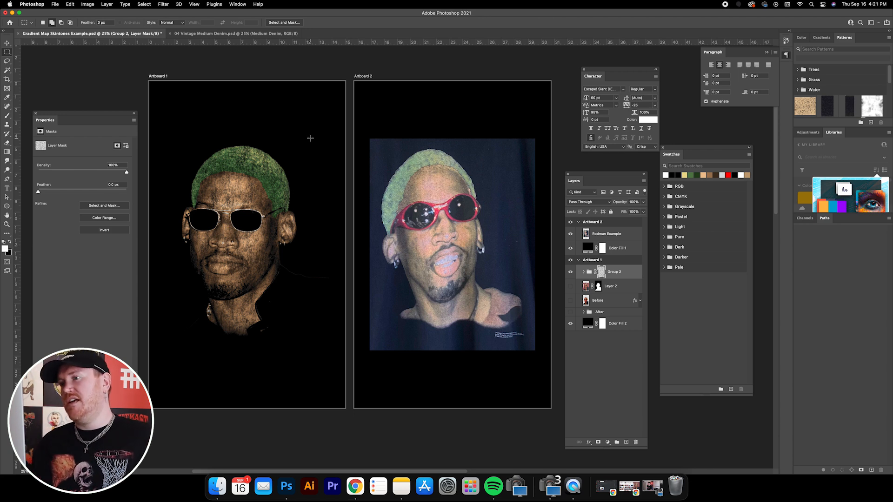
Examine the fabric texture and shading of the reference portrait on Artboard 2 up close
{"action": "key", "text": "super+plus"}
{"action": "key", "text": "super+plus"}
{"action": "scroll", "coordinate": [352, 176], "scroll_direction": "right", "scroll_amount": 5}
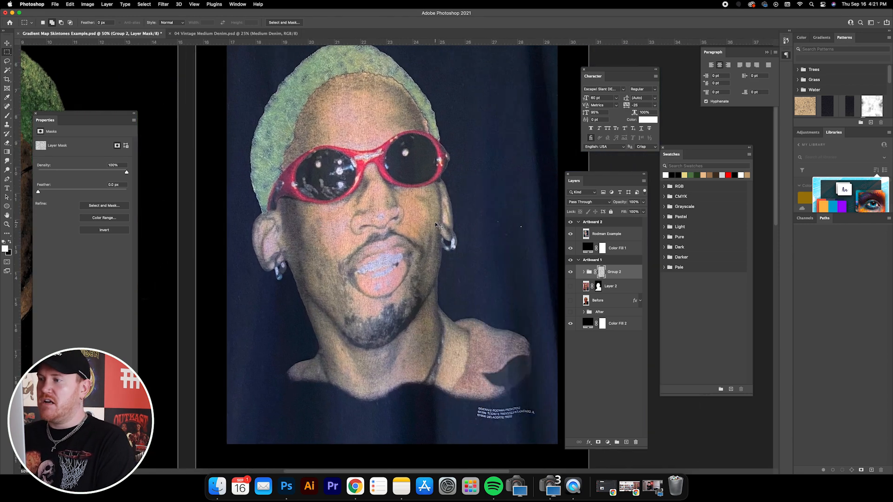
{"action": "key", "text": "super+plus"}
{"action": "key", "text": "super+minus"}
{"action": "key", "text": "super+minus"}
{"action": "key", "text": "super+minus"}
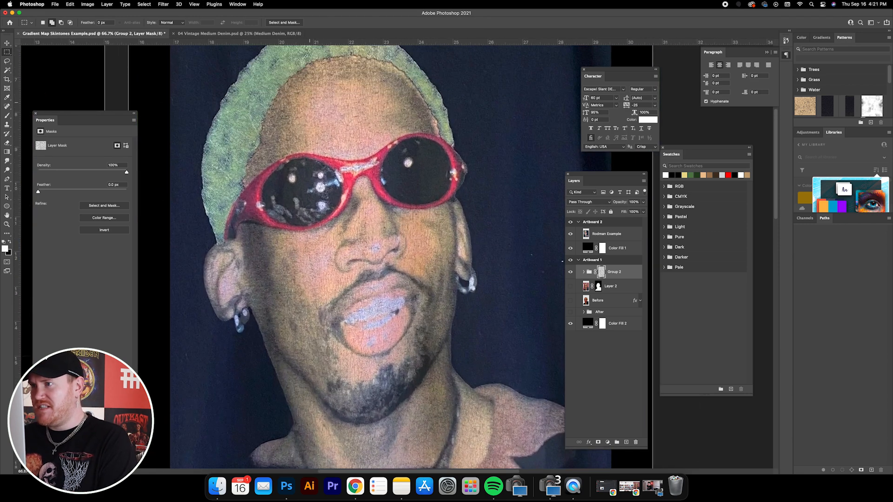
{"action": "scroll", "coordinate": [347, 212], "scroll_direction": "left", "scroll_amount": 4}
{"action": "scroll", "coordinate": [347, 212], "scroll_direction": "up", "scroll_amount": 3}
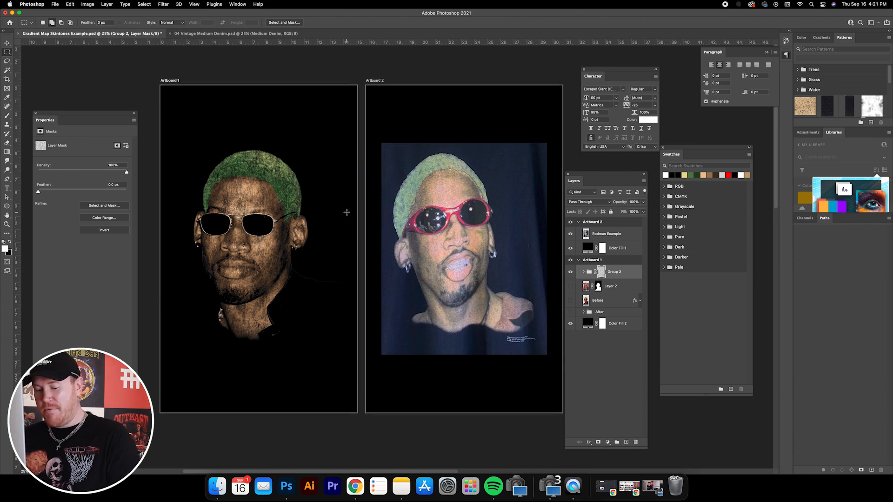
Select all of Artboard 1 and start a legacy Brightness/Contrast adjustment on the Group 2 layer mask, raising brightness to 72
{"action": "key", "text": "super+a"}
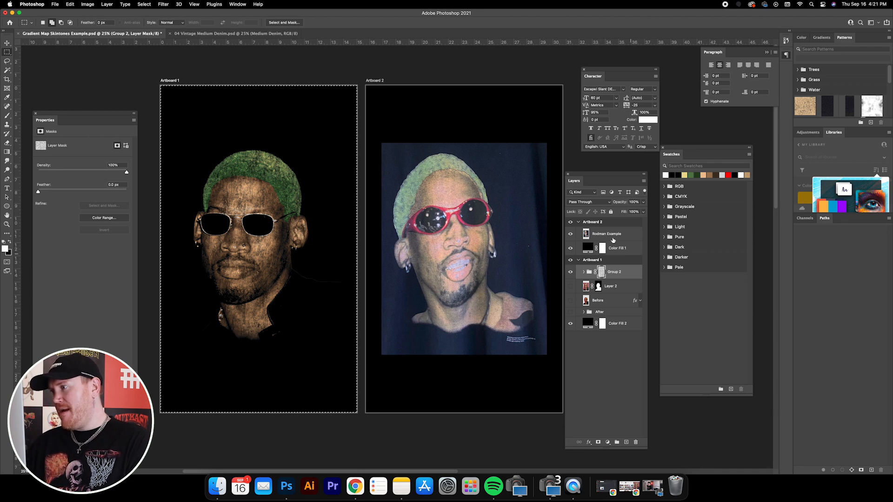
{"action": "left_click", "coordinate": [614, 283]}
{"action": "left_click", "coordinate": [617, 272]}
{"action": "left_click", "coordinate": [610, 302]}
{"action": "left_click", "coordinate": [601, 273]}
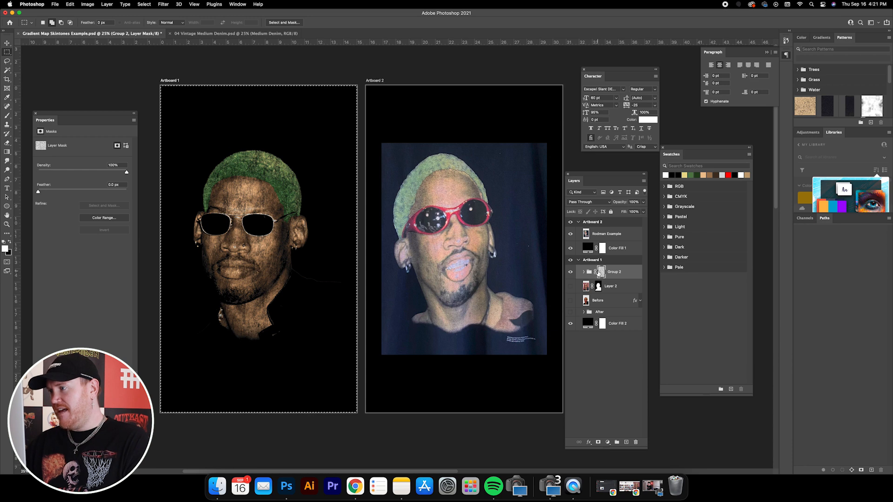
{"action": "left_click", "coordinate": [87, 5]}
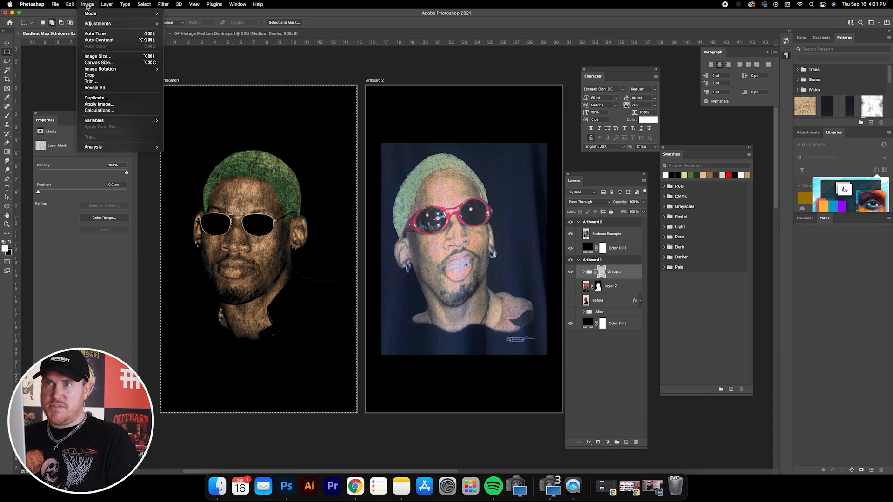
{"action": "mouse_move", "coordinate": [97, 23]}
{"action": "left_click", "coordinate": [191, 24]}
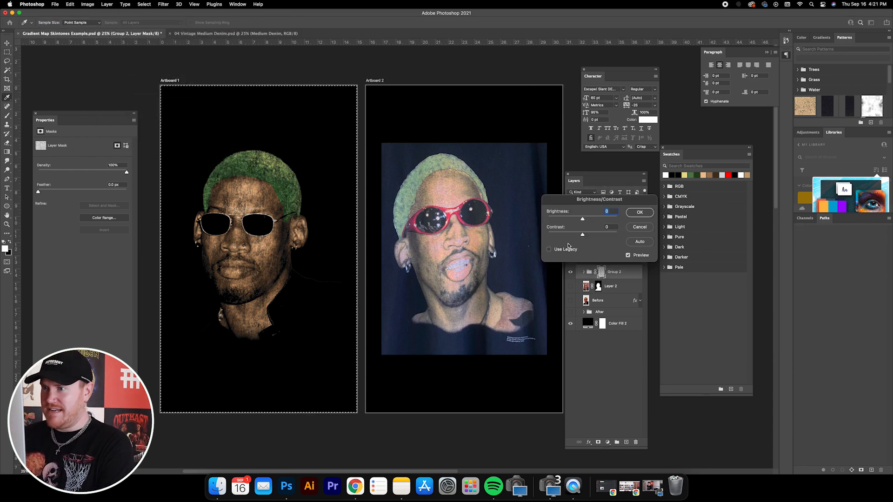
{"action": "left_click", "coordinate": [549, 249]}
{"action": "left_click_drag", "start_coordinate": [565, 213], "coordinate": [462, 220]}
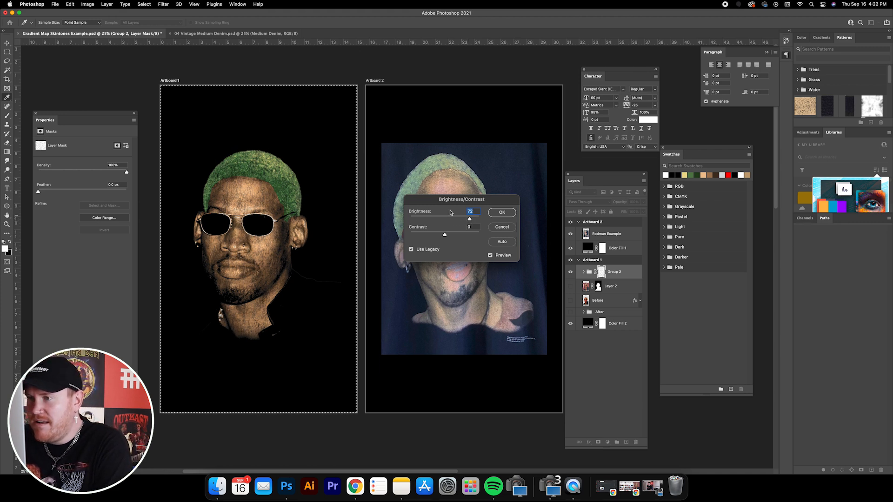
Lower the layer mask's contrast to -28 and check the softened denim texture on the portrait up close
{"action": "left_click_drag", "start_coordinate": [445, 235], "coordinate": [441, 236]}
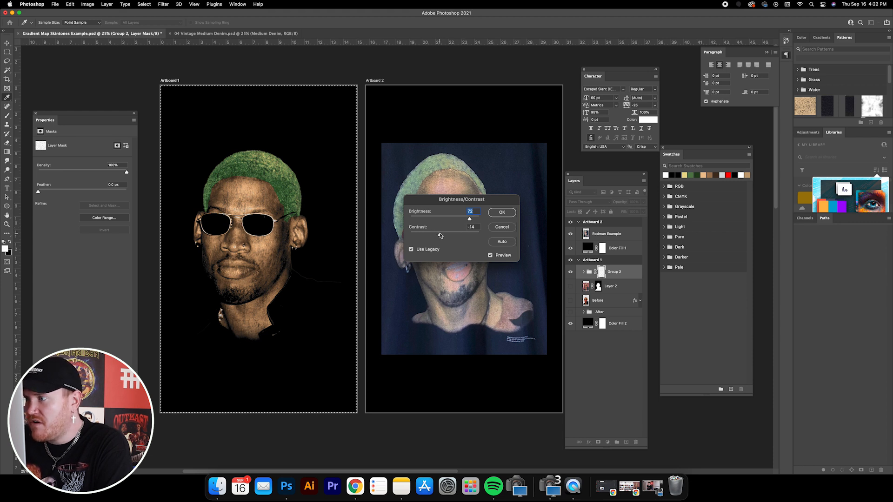
{"action": "left_click_drag", "start_coordinate": [440, 235], "coordinate": [435, 235]}
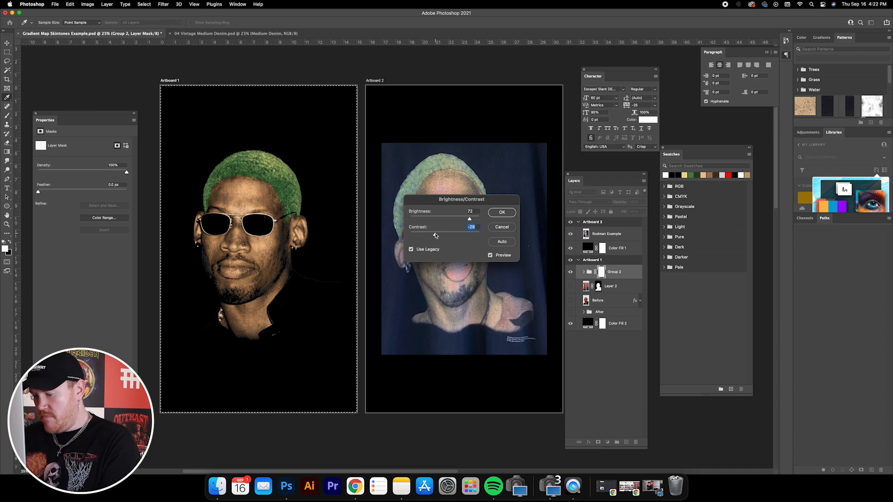
{"action": "key", "text": "super+equal"}
{"action": "key", "text": "super+equal"}
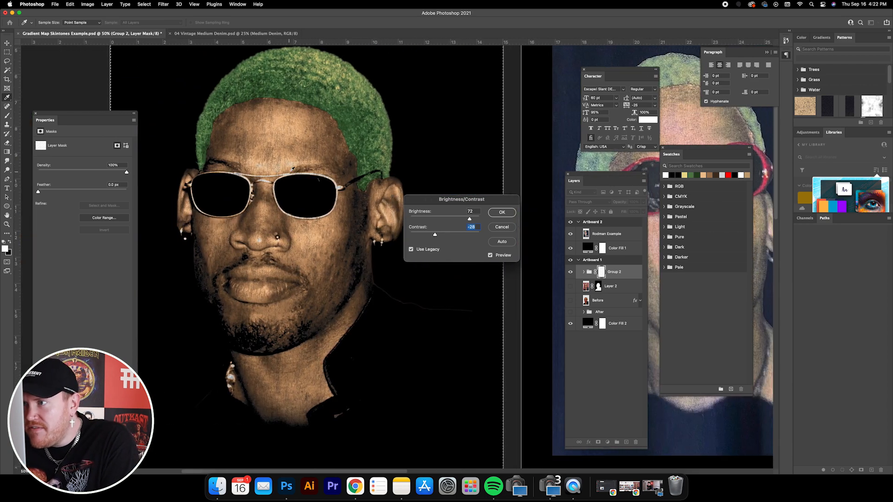
{"action": "key", "text": "super+minus"}
{"action": "key", "text": "super+minus"}
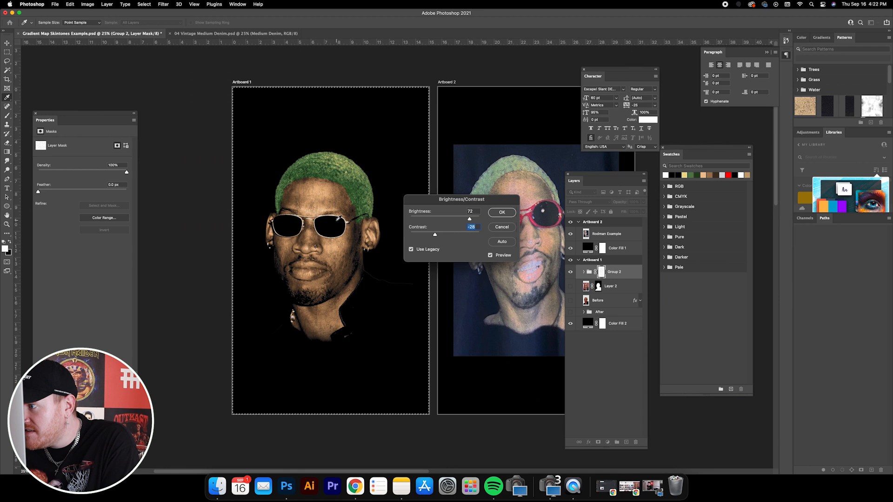
Reduce the mask's contrast further to about -38, readjust its brightness against the reference and apply the adjustment
{"action": "scroll", "coordinate": [344, 222], "scroll_direction": "right", "scroll_amount": 1}
{"action": "left_click_drag", "start_coordinate": [435, 234], "coordinate": [432, 235]}
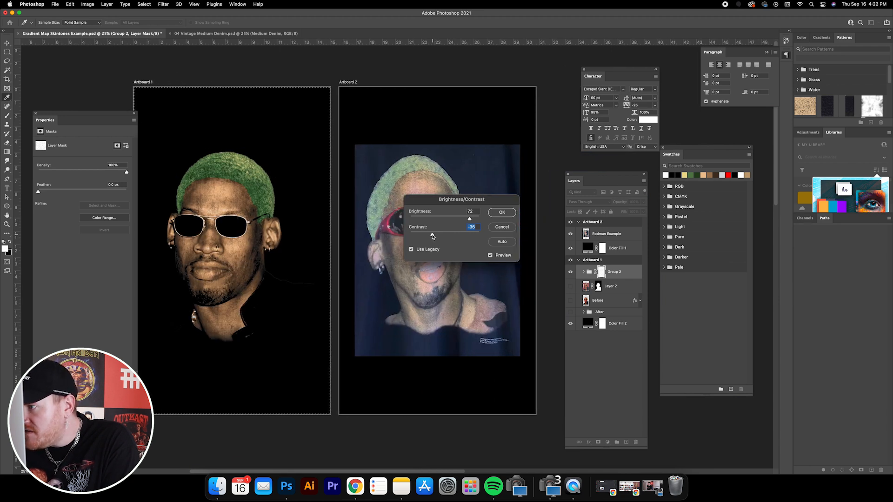
{"action": "scroll", "coordinate": [432, 236], "scroll_direction": "right", "scroll_amount": 2}
{"action": "left_click_drag", "start_coordinate": [432, 236], "coordinate": [435, 235]}
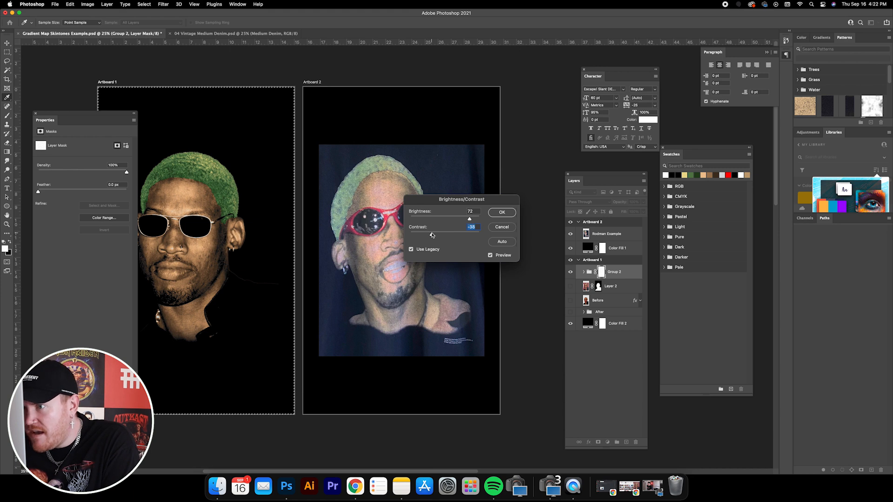
{"action": "left_click_drag", "start_coordinate": [469, 219], "coordinate": [433, 235]}
{"action": "left_click", "coordinate": [498, 213]}
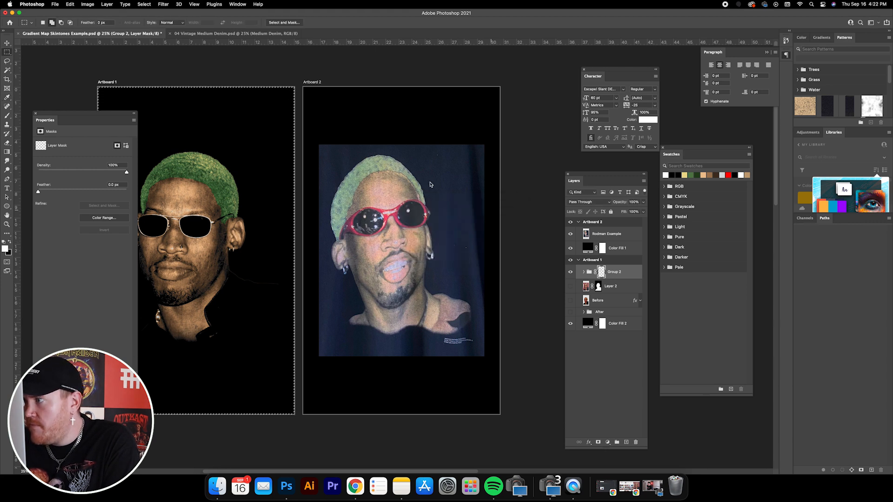
{"action": "key", "text": "super+minus"}
{"action": "key", "text": "super+equal"}
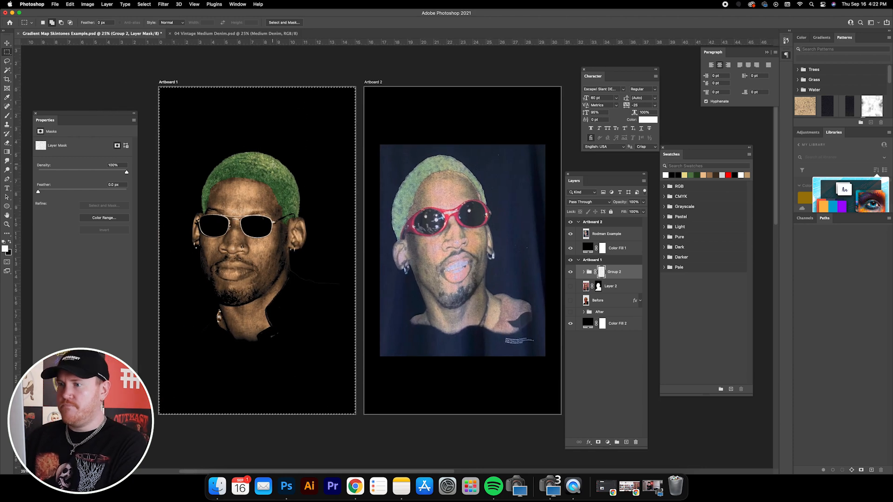
{"action": "right_click", "coordinate": [279, 156]}
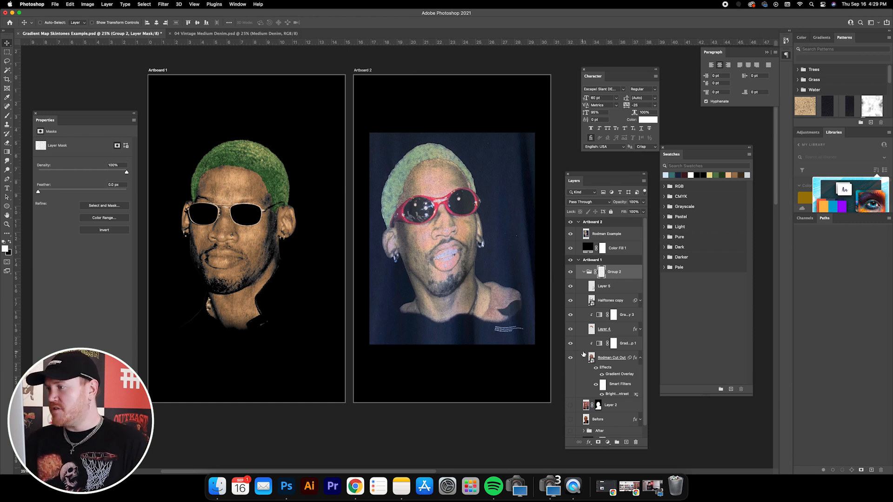
Open the hair's green gradient map for editing and change its dark green stop at 20% to a dark red
{"action": "left_click", "coordinate": [599, 344]}
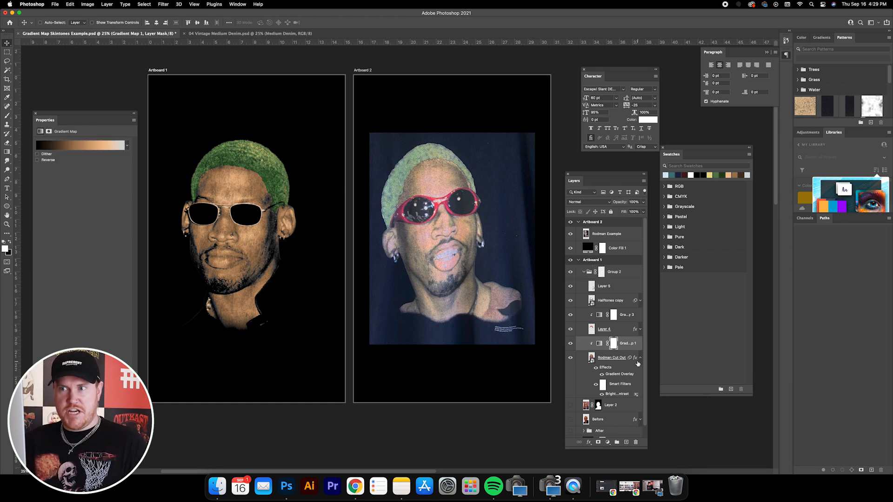
{"action": "left_click", "coordinate": [599, 315]}
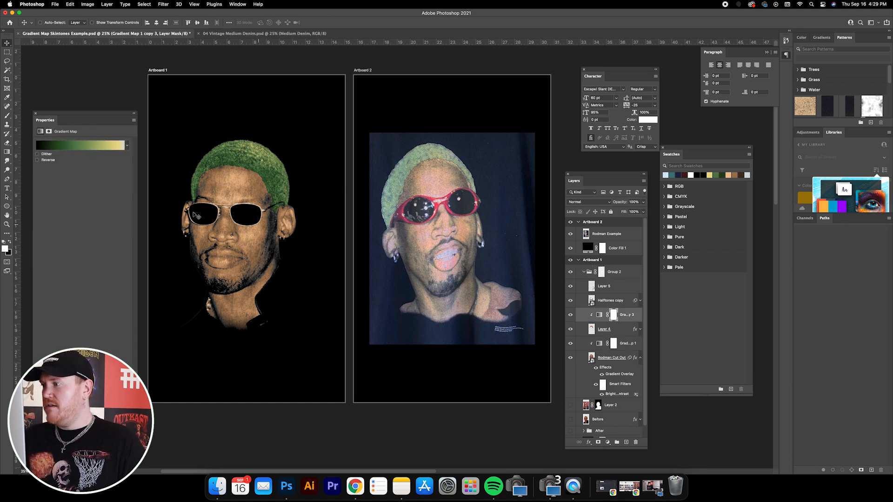
{"action": "left_click", "coordinate": [82, 146]}
{"action": "left_click", "coordinate": [395, 404]}
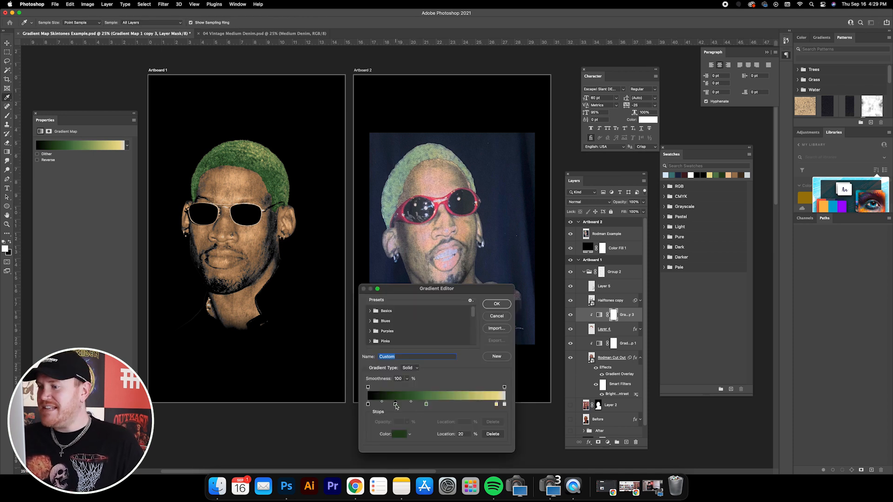
{"action": "double_click", "coordinate": [395, 404]}
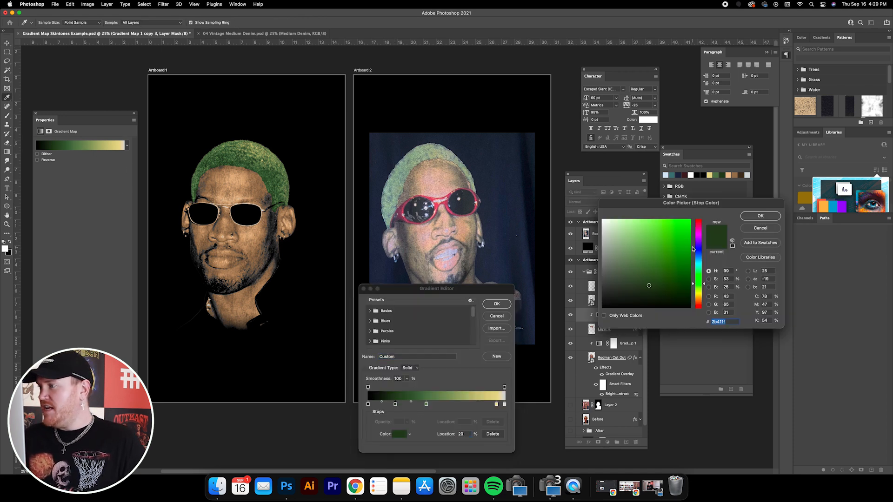
{"action": "left_click", "coordinate": [698, 220]}
{"action": "left_click", "coordinate": [754, 216]}
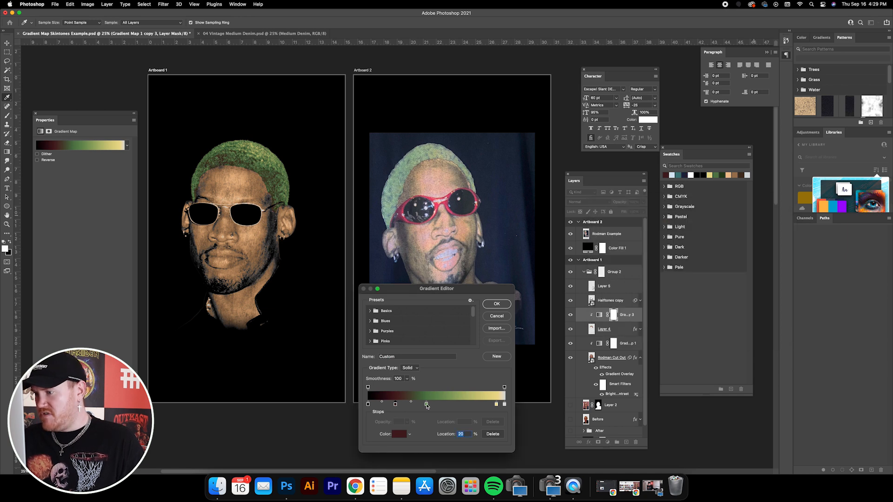
Change the hair gradient's green stop at 43% to the muted red 7c5050
{"action": "double_click", "coordinate": [426, 405]}
{"action": "left_click", "coordinate": [698, 219]}
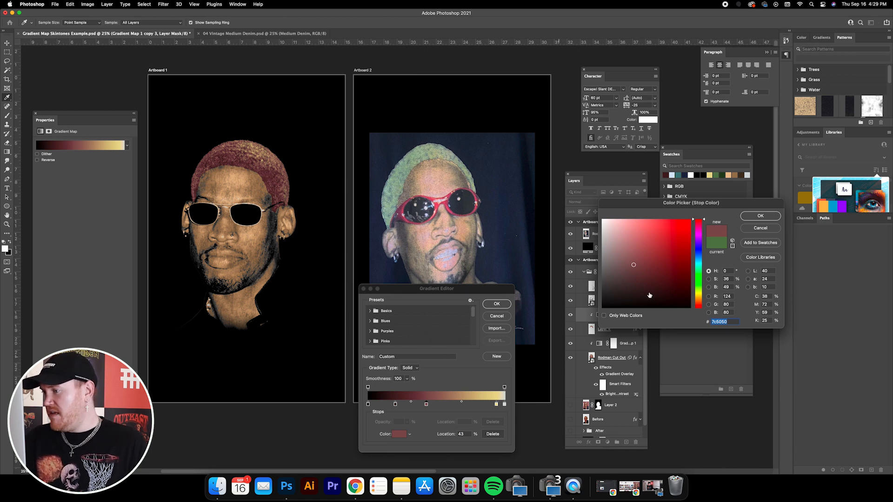
{"action": "left_click", "coordinate": [754, 223]}
Change the hair gradient's yellow stop at 94% to the light pink f1b8b8 and apply the edited gradient
{"action": "double_click", "coordinate": [496, 404]}
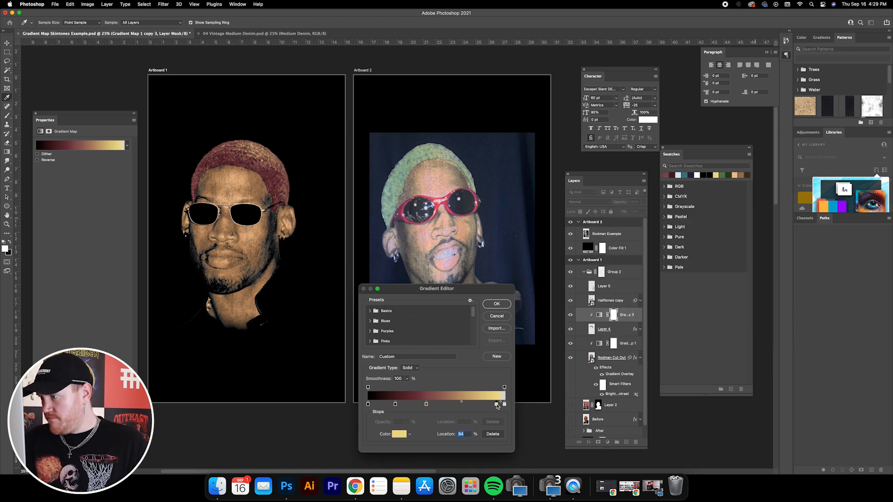
{"action": "left_click_drag", "start_coordinate": [699, 236], "coordinate": [699, 207]}
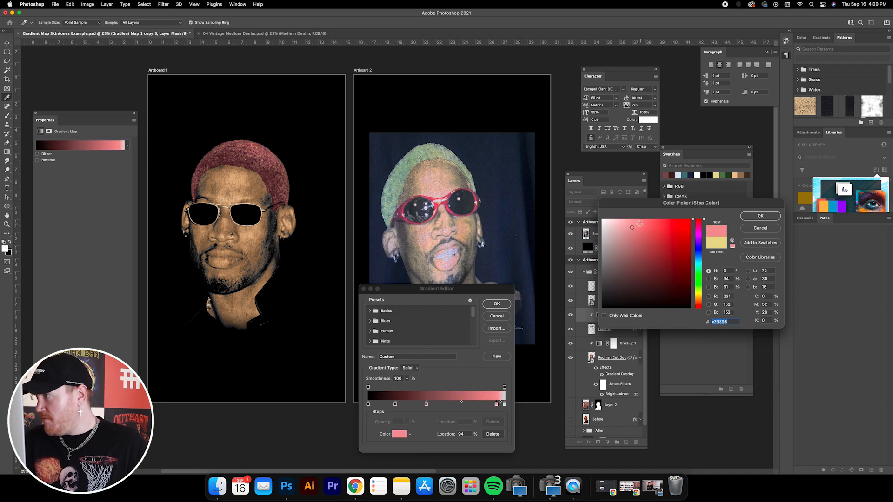
{"action": "left_click_drag", "start_coordinate": [631, 227], "coordinate": [623, 223]}
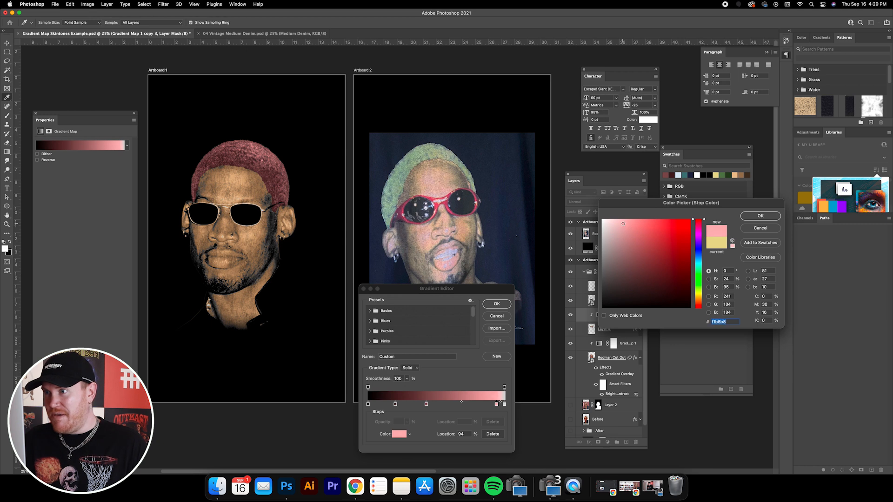
{"action": "left_click", "coordinate": [749, 217]}
{"action": "left_click", "coordinate": [496, 303]}
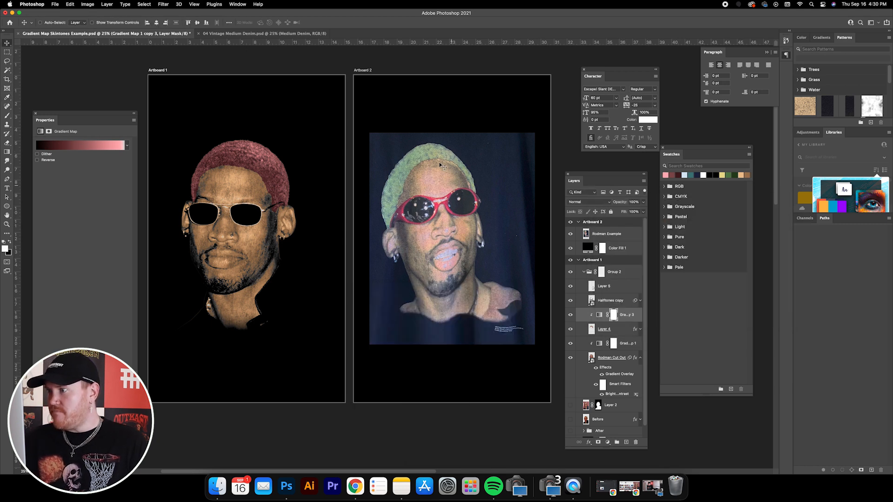